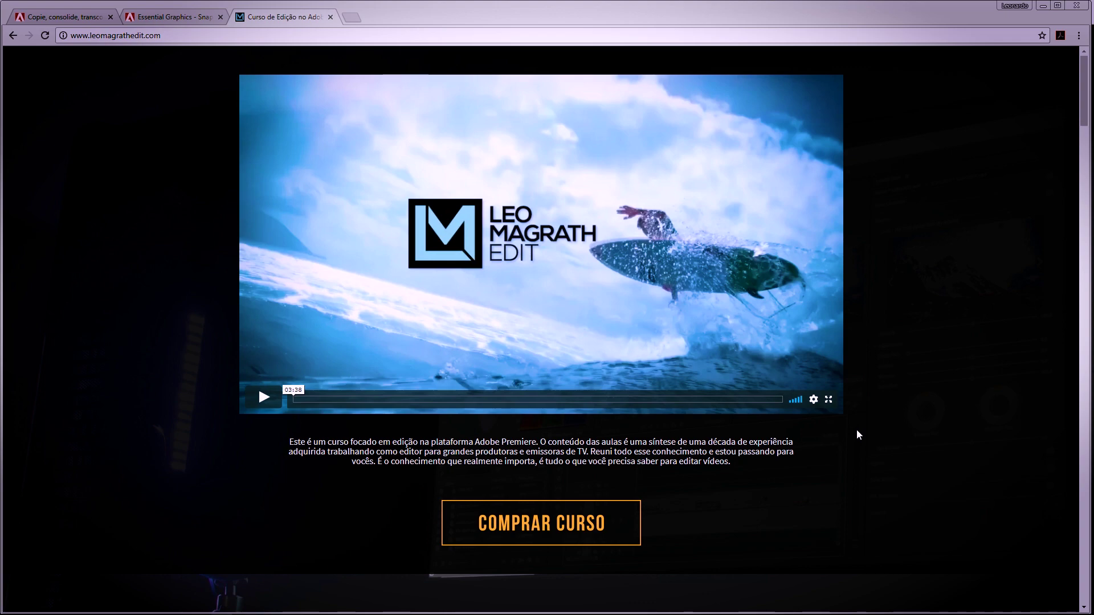
Step: Bring the Premiere Pro CC 2018 window to the front
scroll(857, 430, "down", 6)
scroll(856, 435, "down", 2)
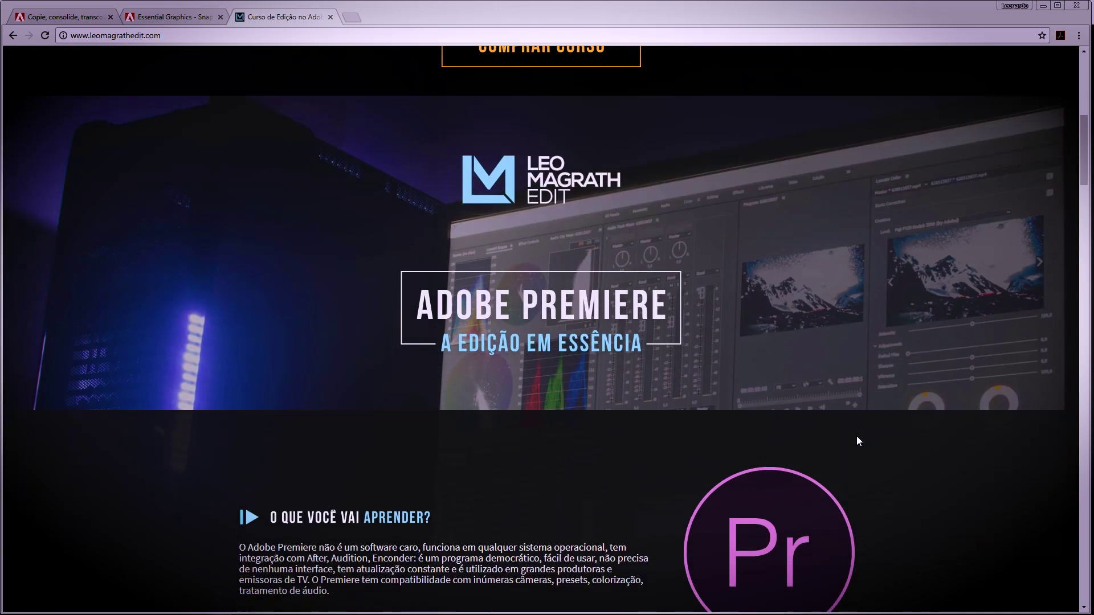
scroll(857, 436, "down", 7)
scroll(856, 444, "down", 7)
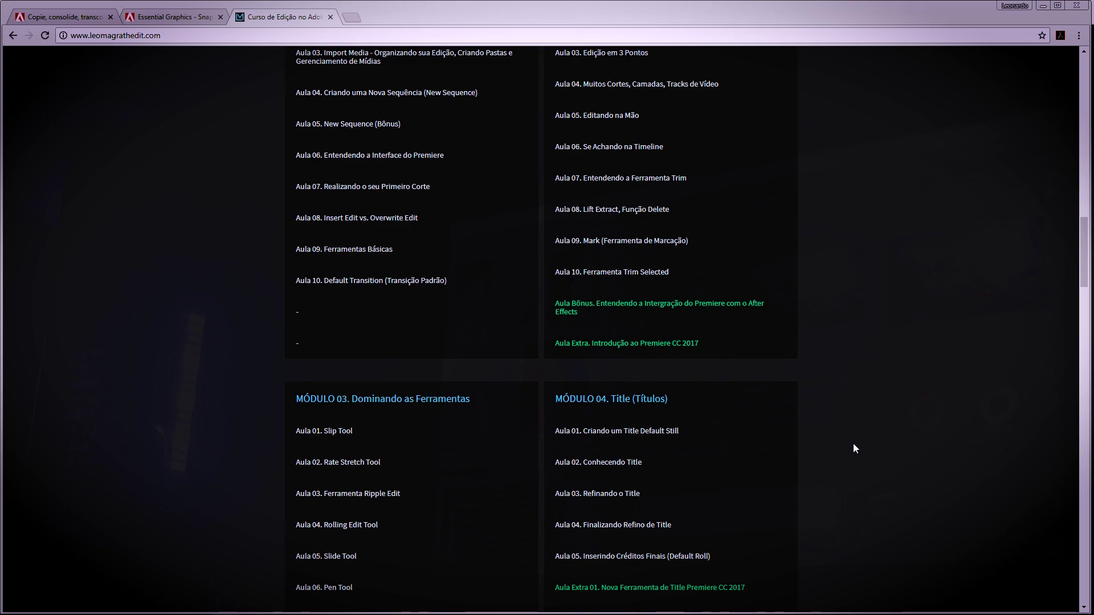
scroll(852, 447, "down", 7)
scroll(853, 448, "down", 12)
scroll(853, 449, "up", 8)
scroll(852, 448, "up", 15)
scroll(853, 449, "up", 10)
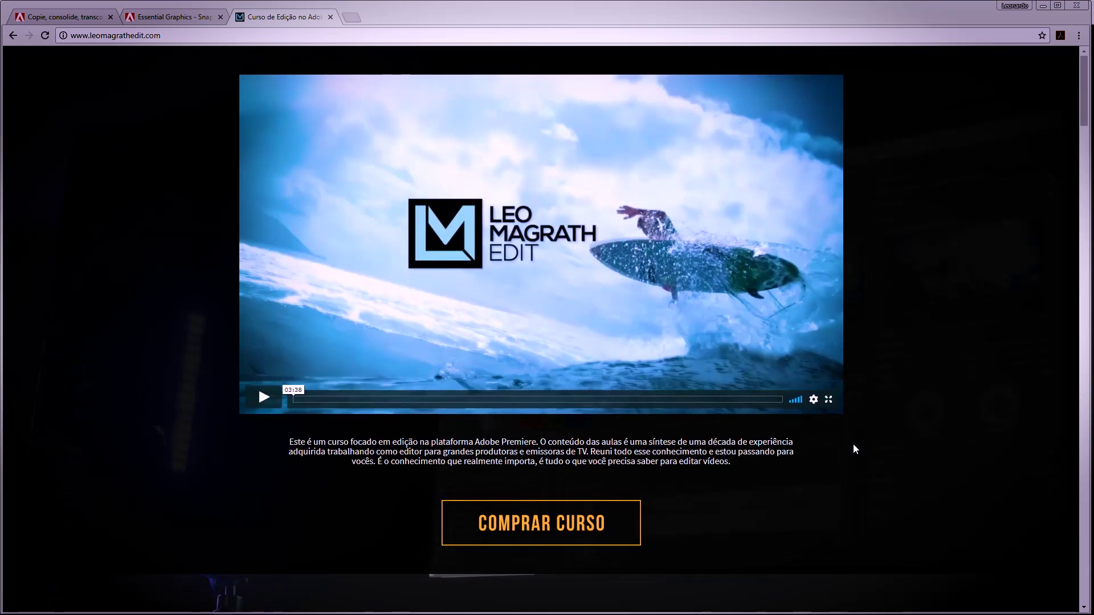
key("alt+Tab")
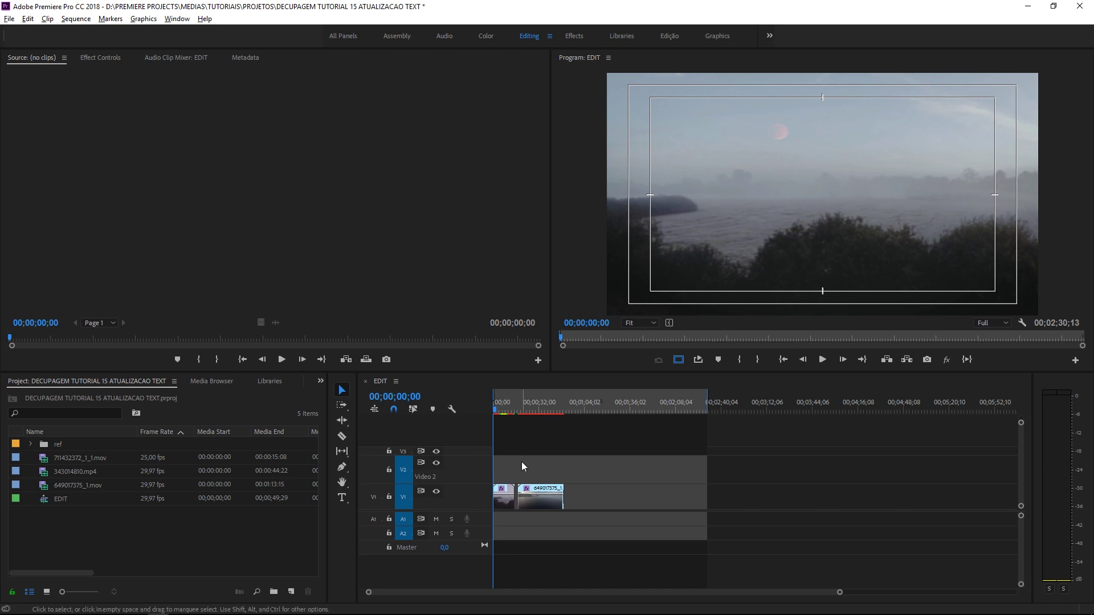
Step: Make the Video 1 track taller, collapse Video 2, and switch to the Graphics workspace
scroll(517, 491, "down", 1)
scroll(516, 487, "up", 1)
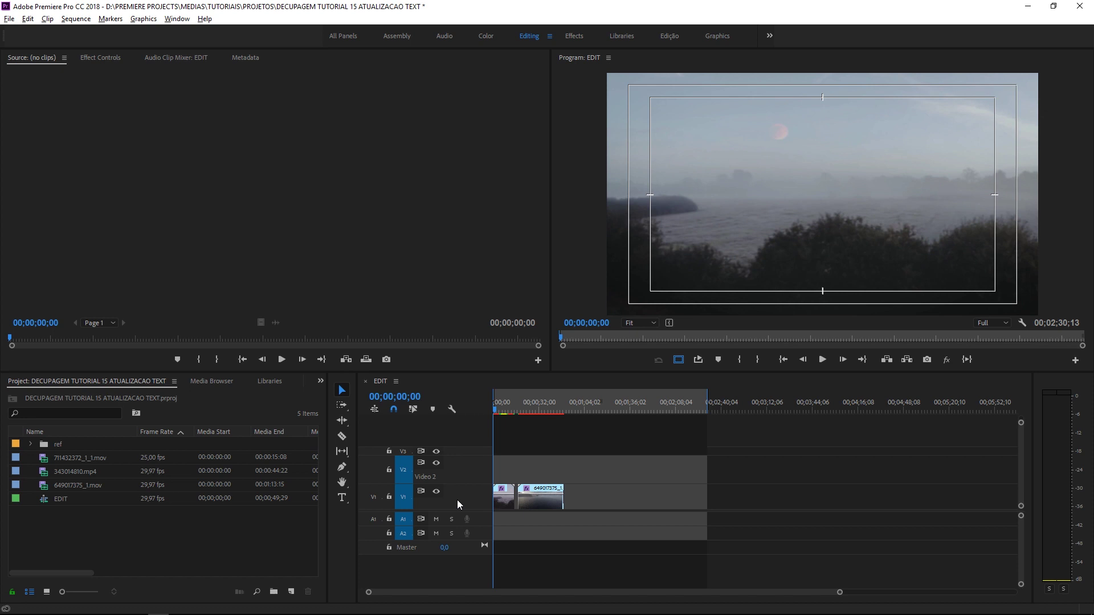
double_click(457, 500)
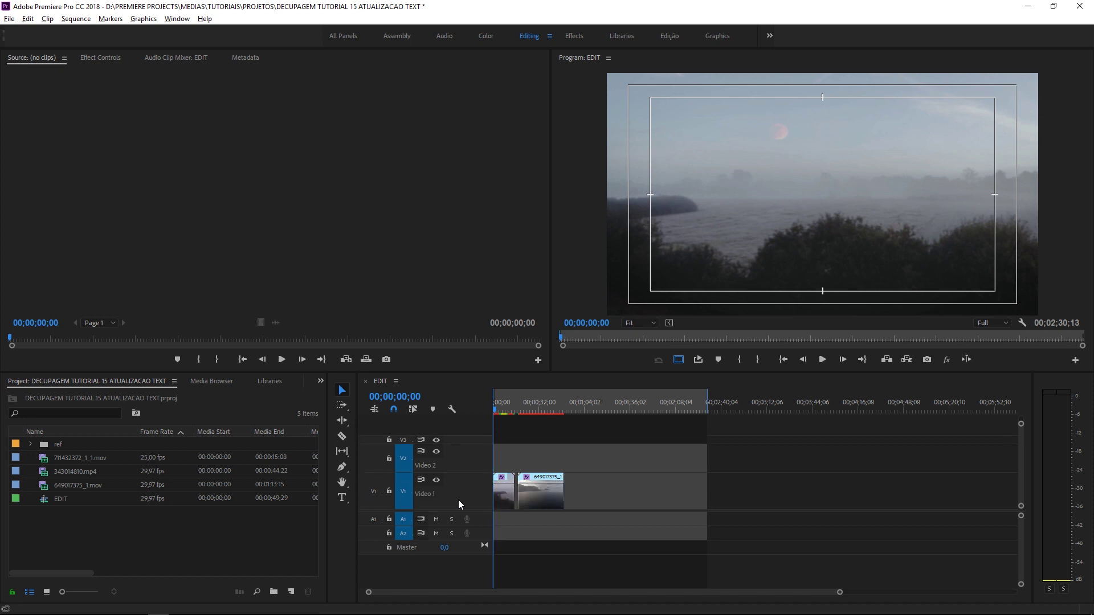
double_click(458, 500)
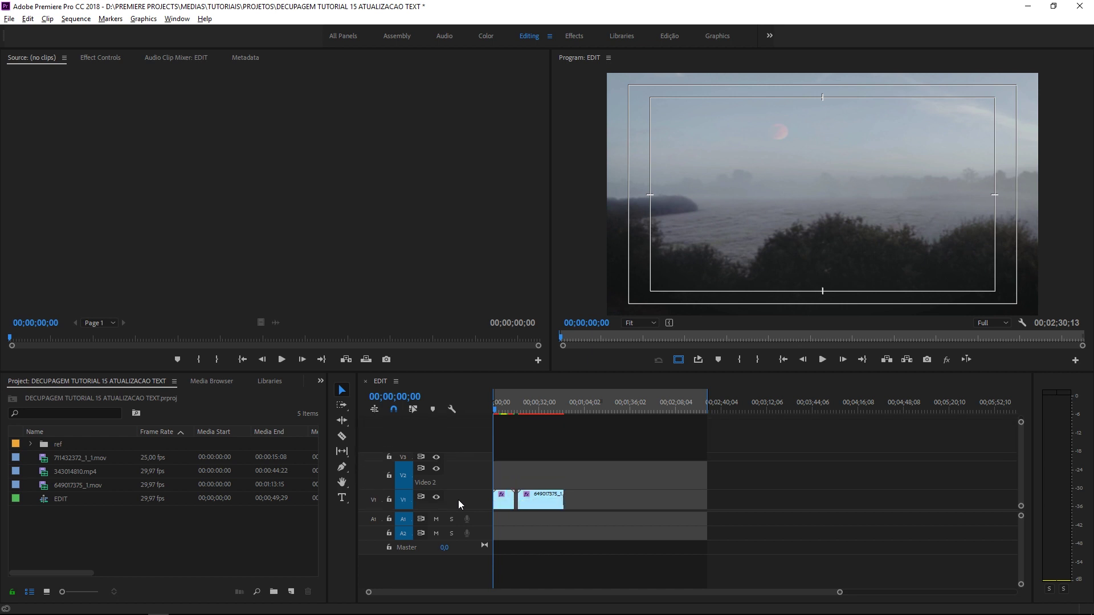
double_click(458, 500)
double_click(459, 501)
double_click(459, 500)
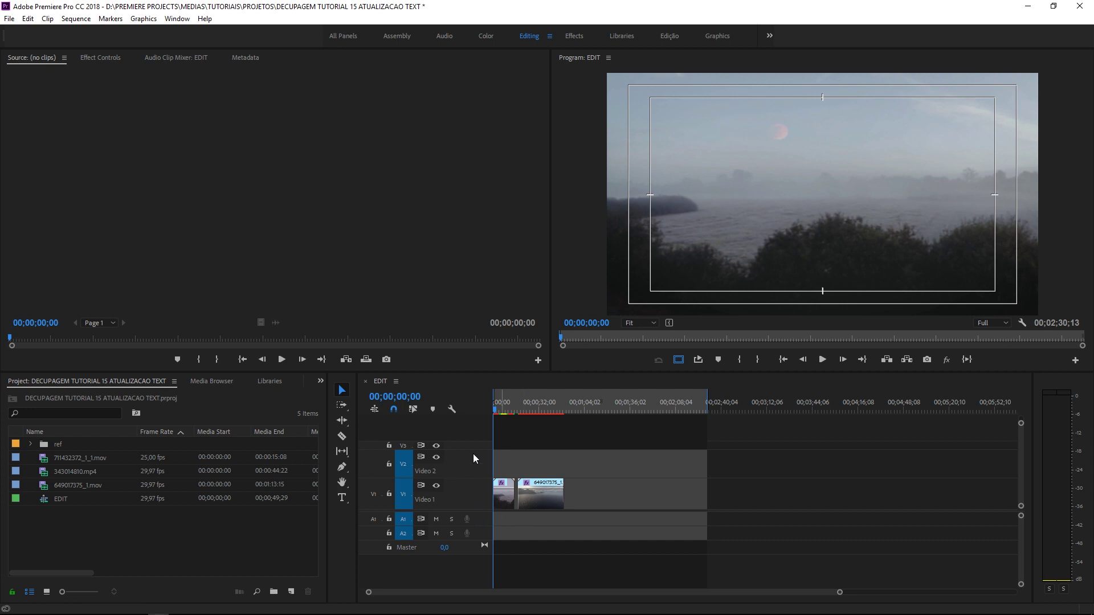
double_click(470, 476)
double_click(470, 476)
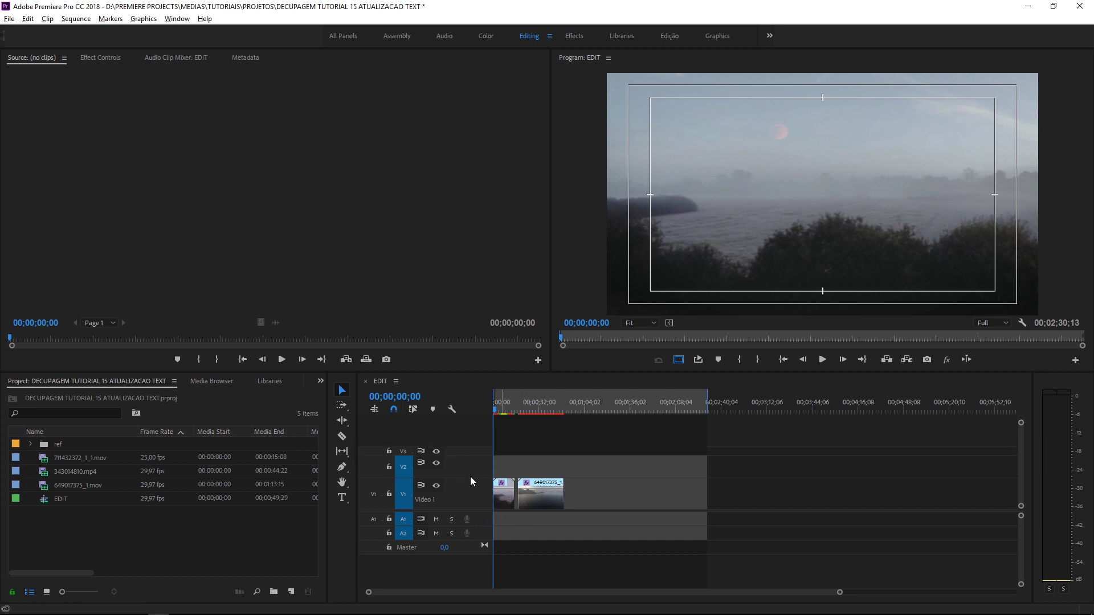
double_click(470, 477)
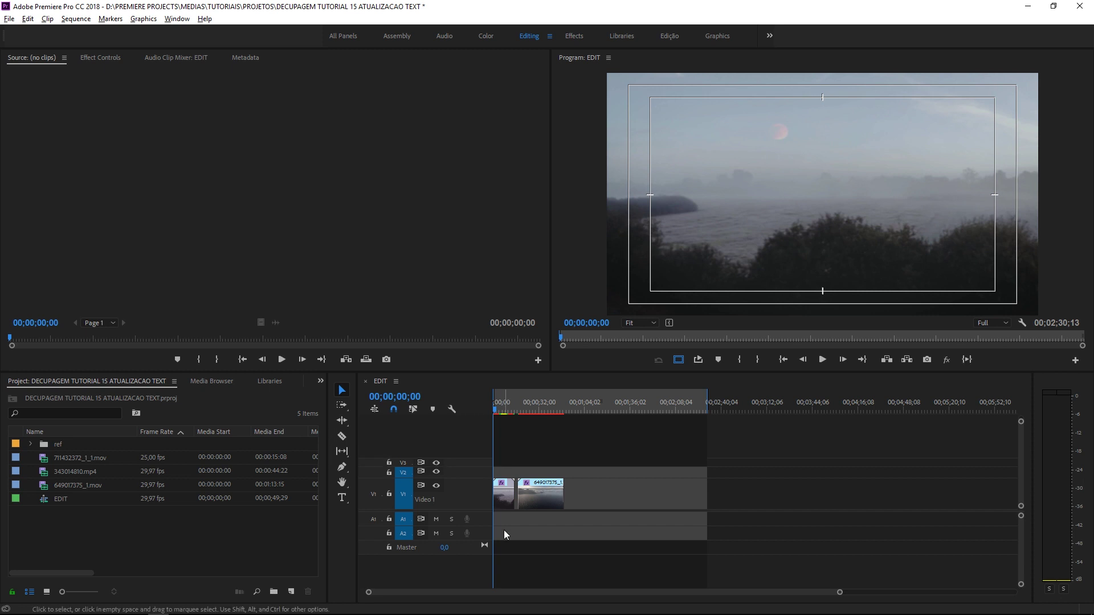
double_click(460, 499)
left_click(554, 444)
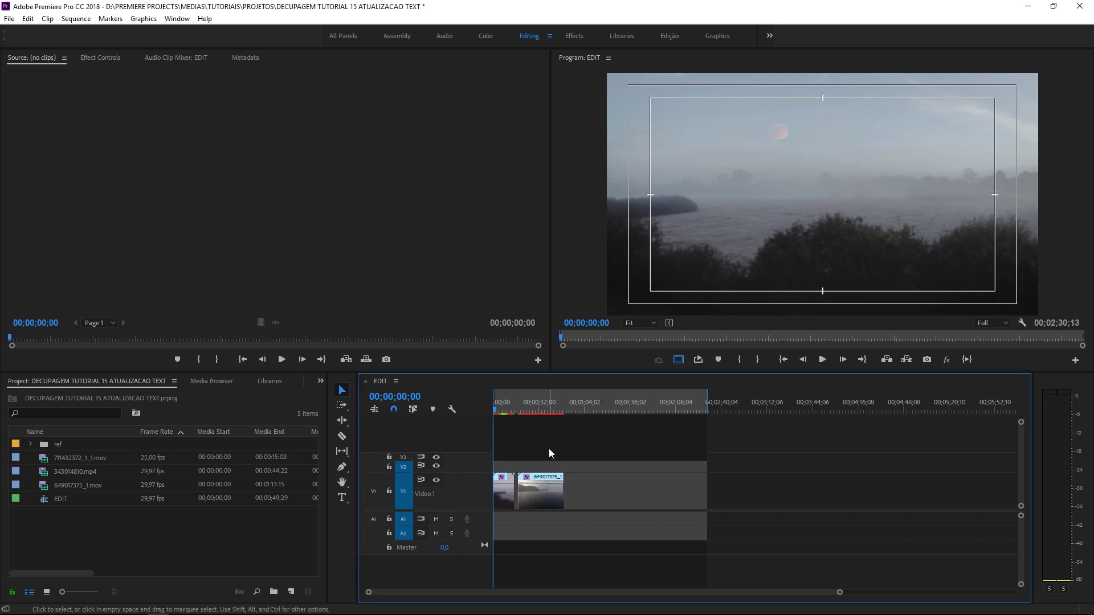
left_click(712, 39)
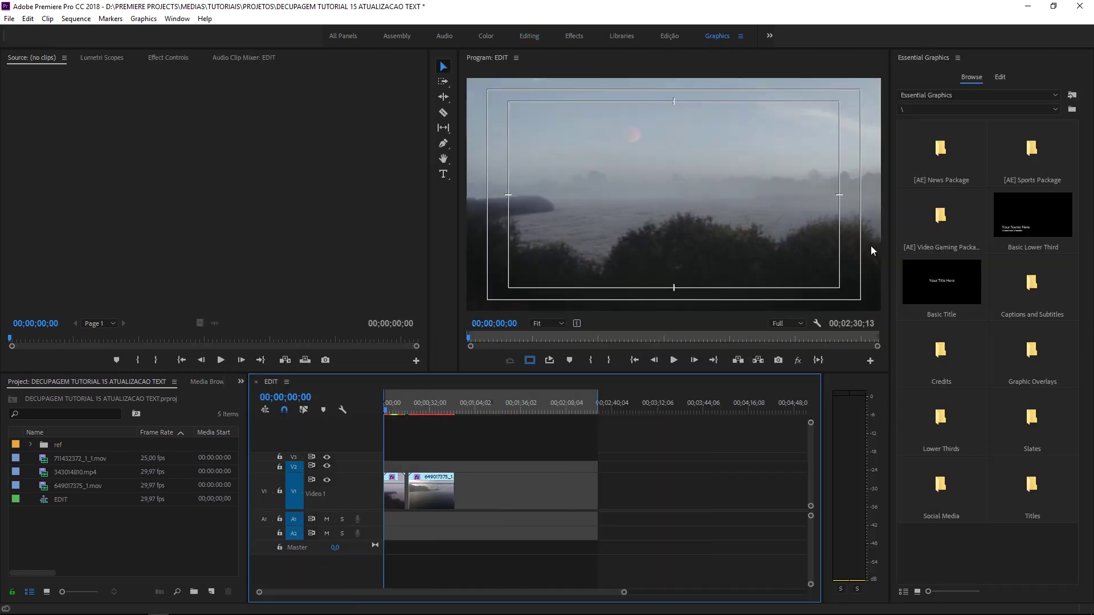
left_click(178, 19)
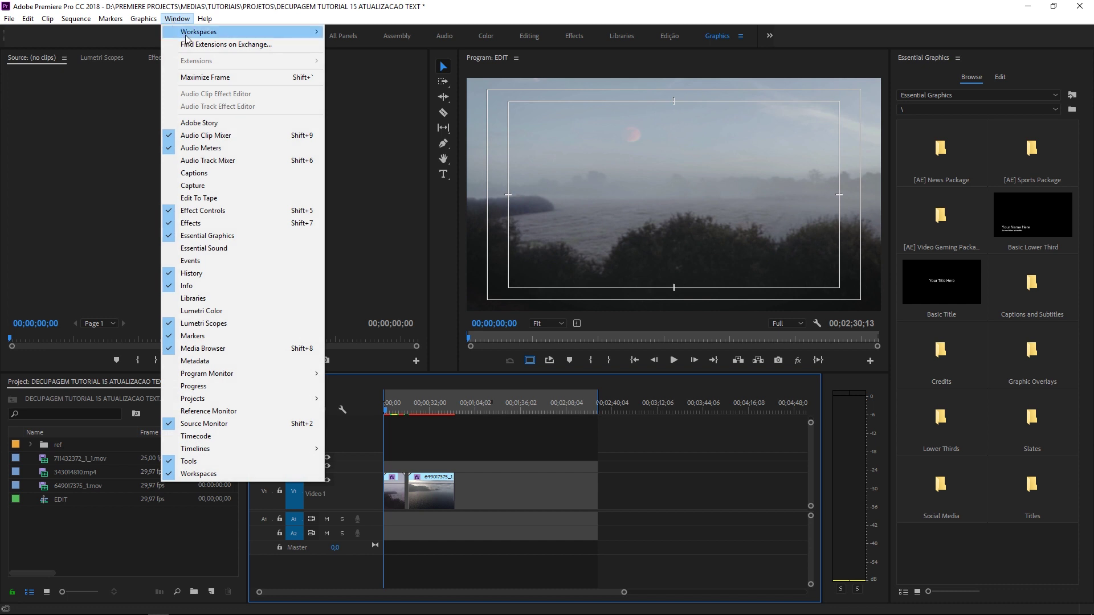
mouse_move(187, 34)
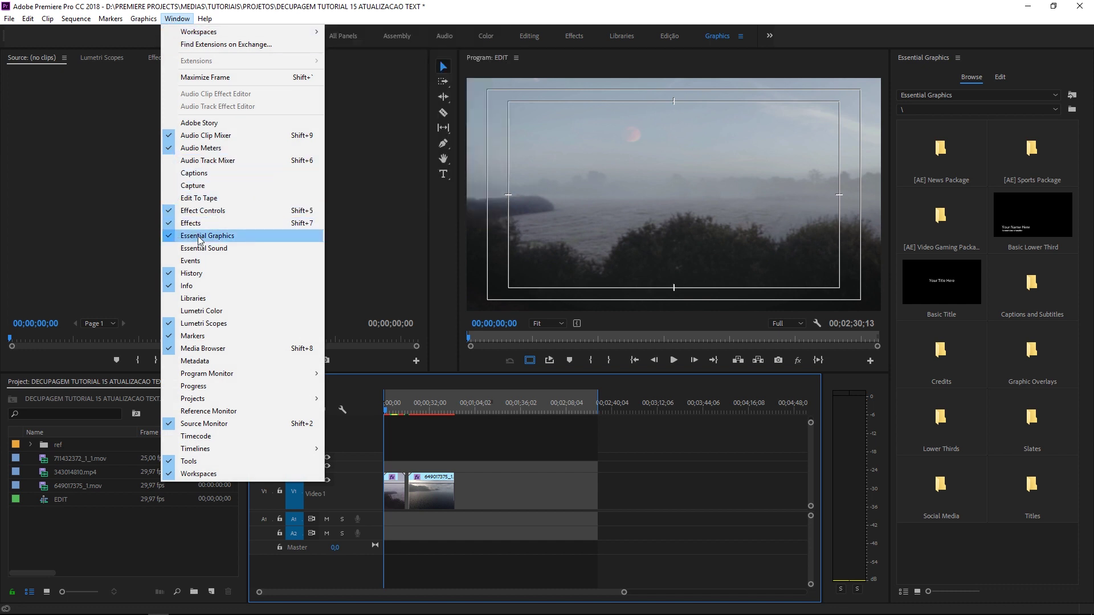
left_click(486, 426)
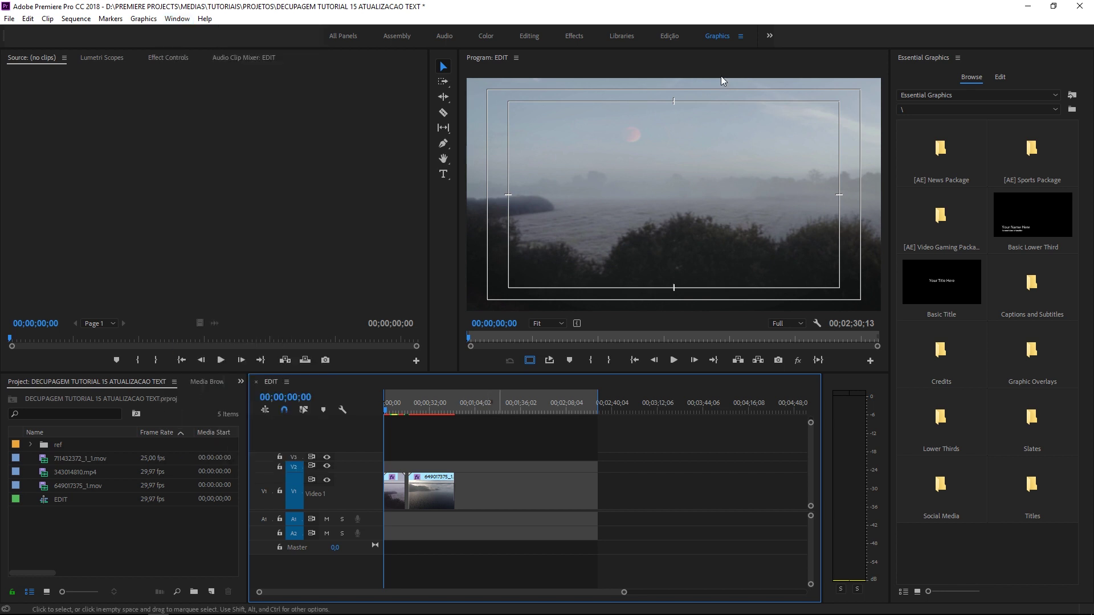
left_click(525, 36)
left_click(708, 36)
left_click(178, 19)
mouse_move(228, 32)
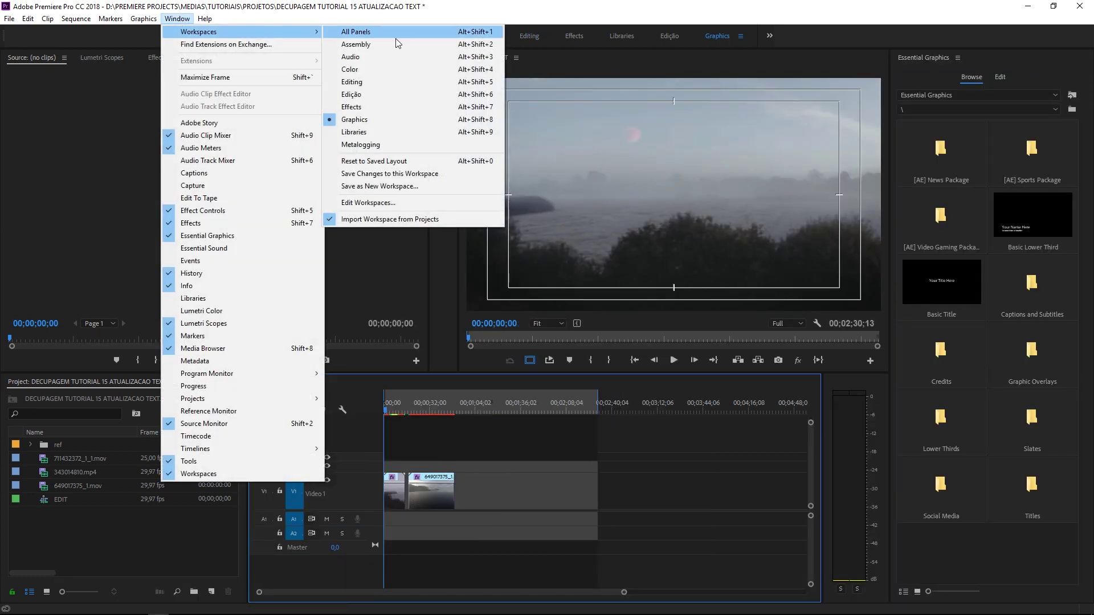
left_click(409, 163)
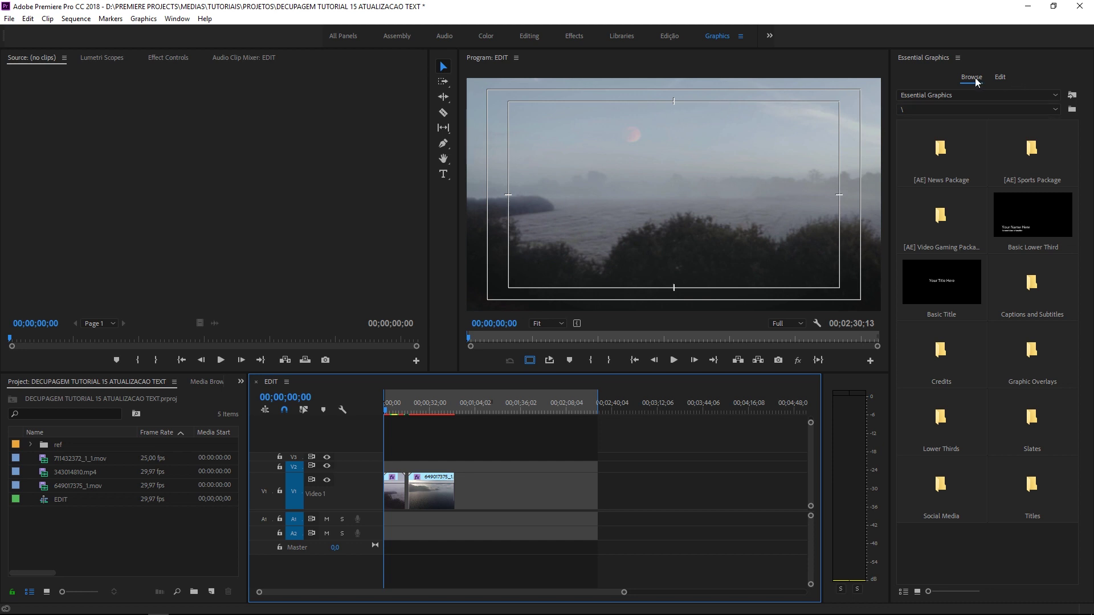
left_click(1000, 78)
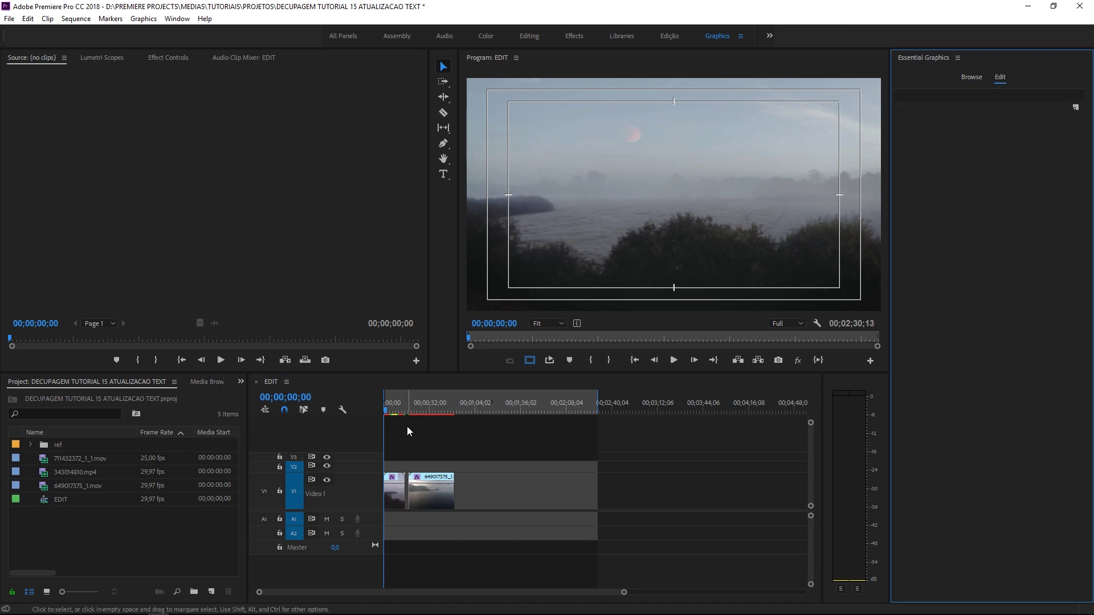
Step: Zoom the timeline in and add a LEO MAGRATH text layer centred vertically
left_click(394, 434)
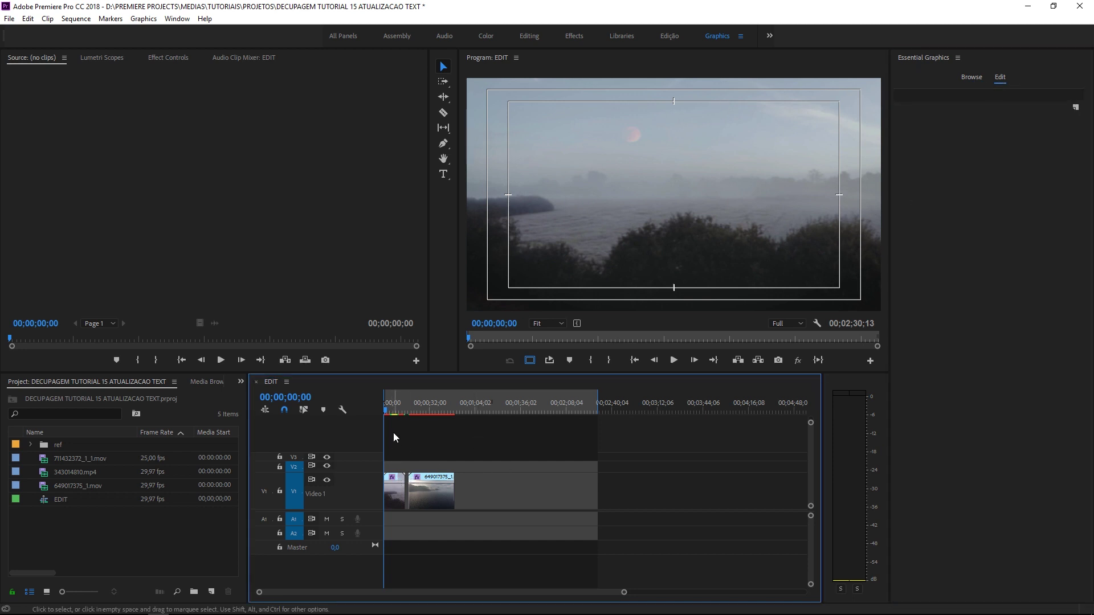
key("=")
key("=")
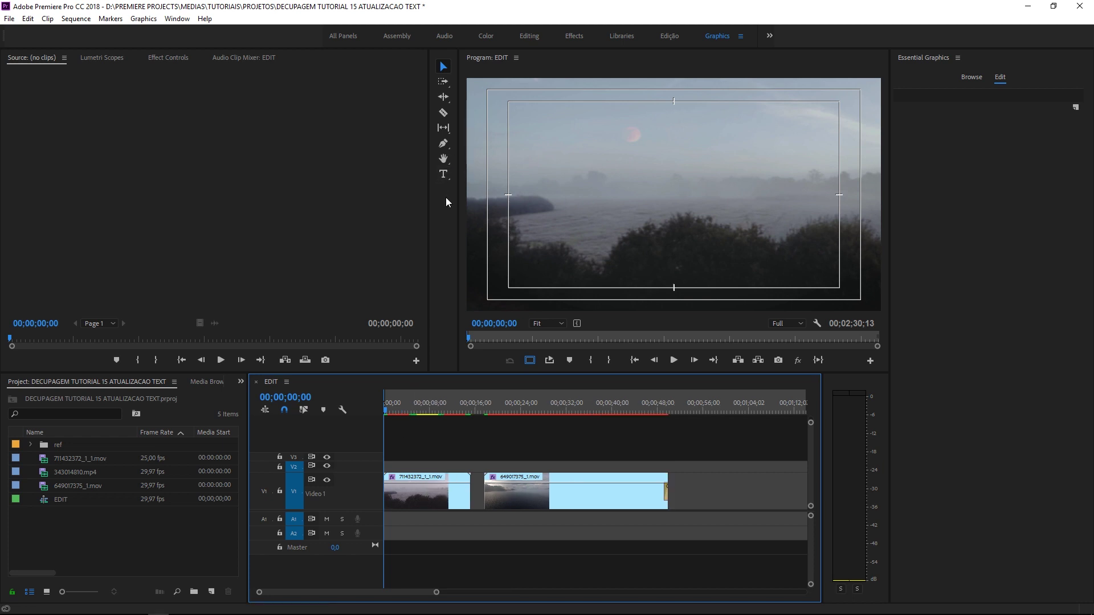
left_click(443, 174)
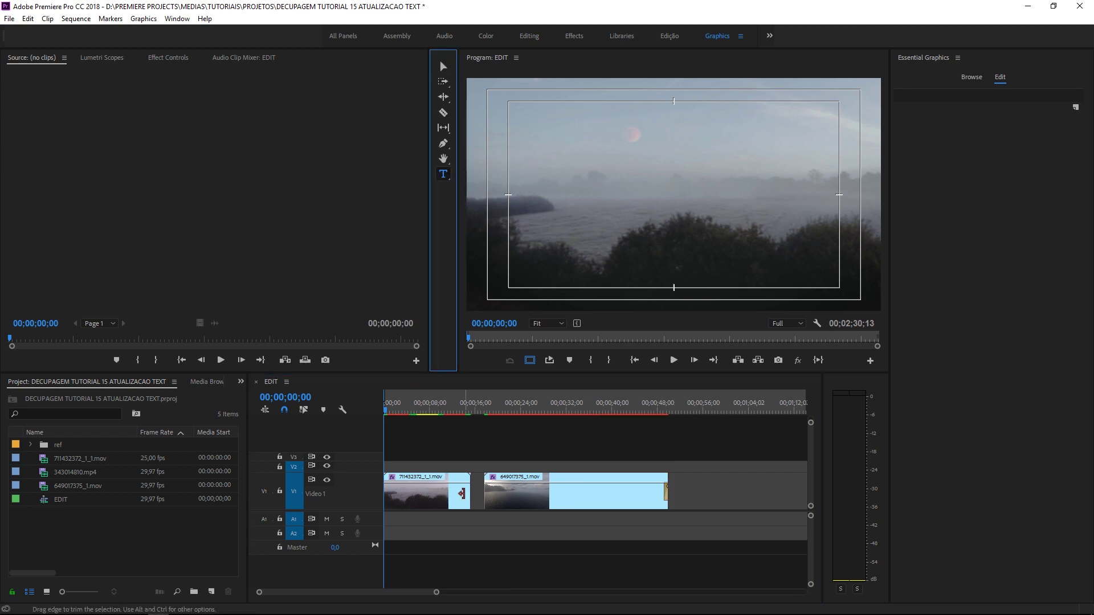
key("=")
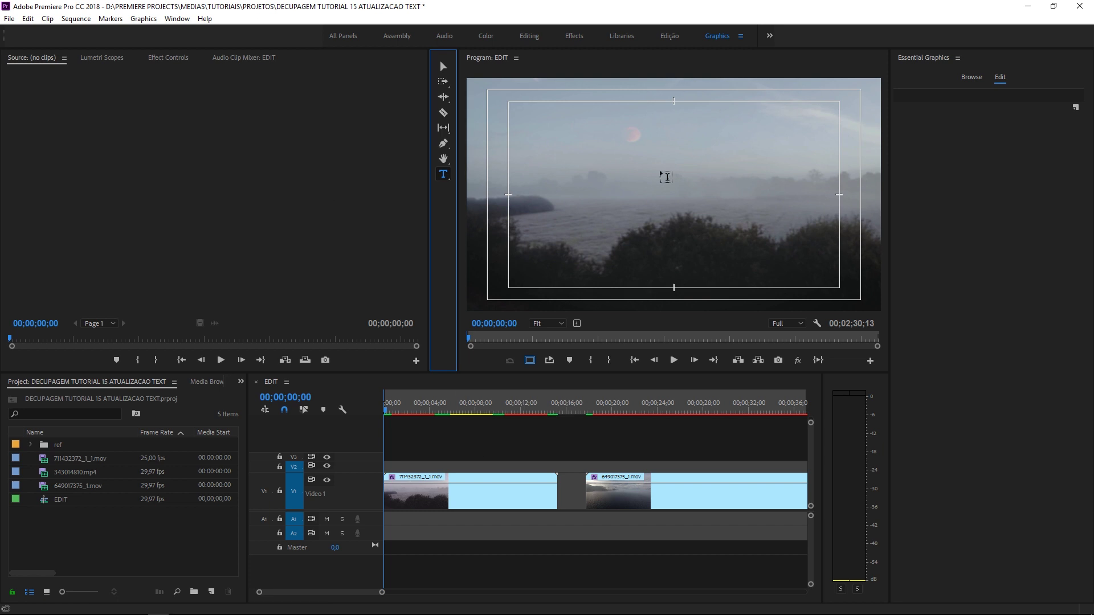
left_click(610, 186)
type("LEO")
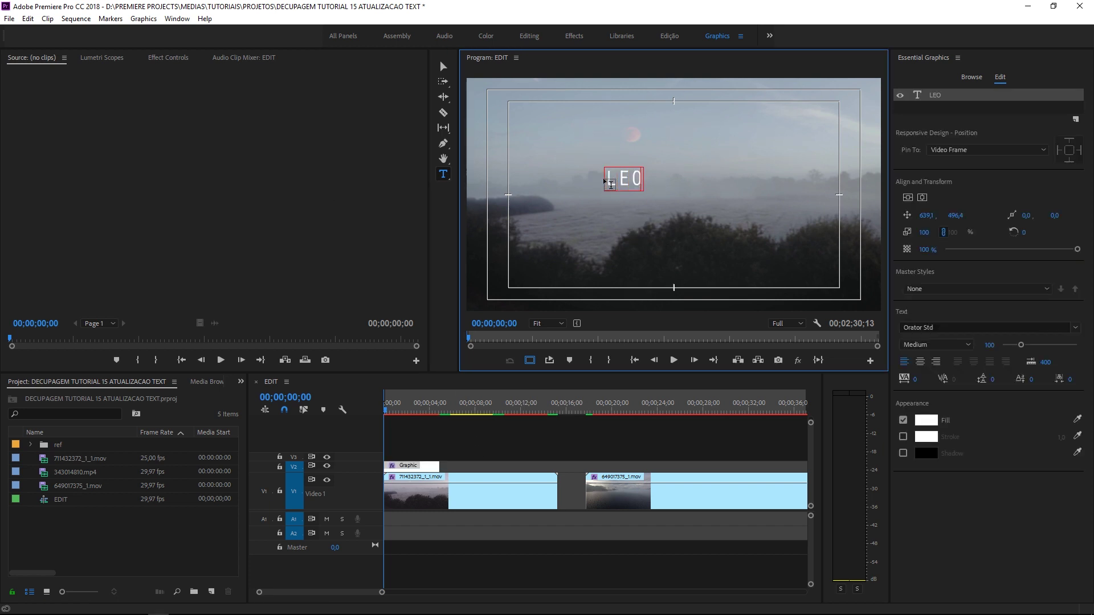
type(" MAGRATH")
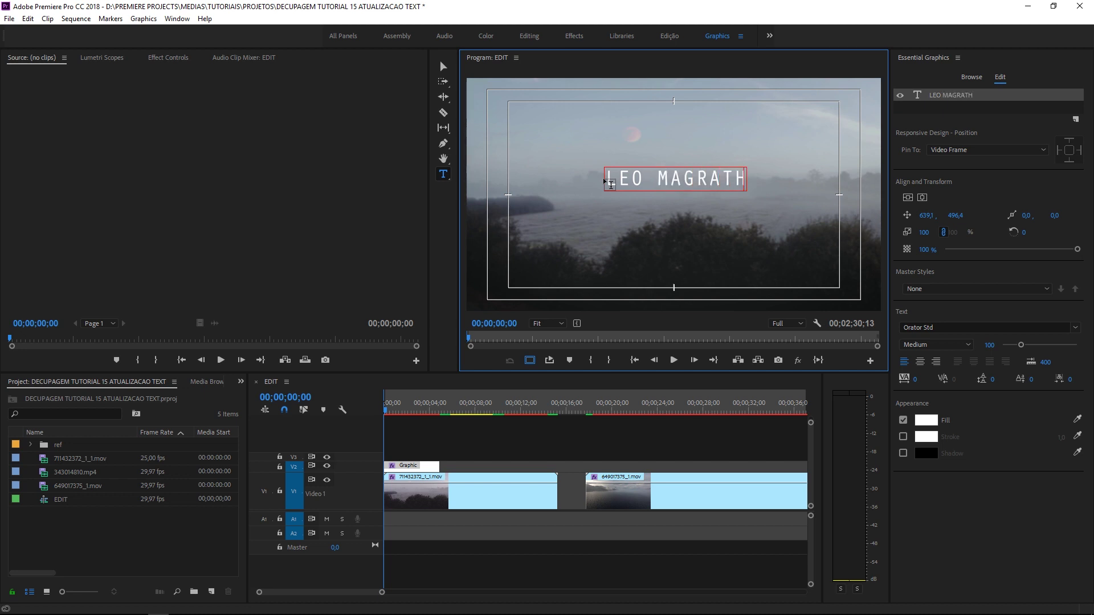
left_click(922, 198)
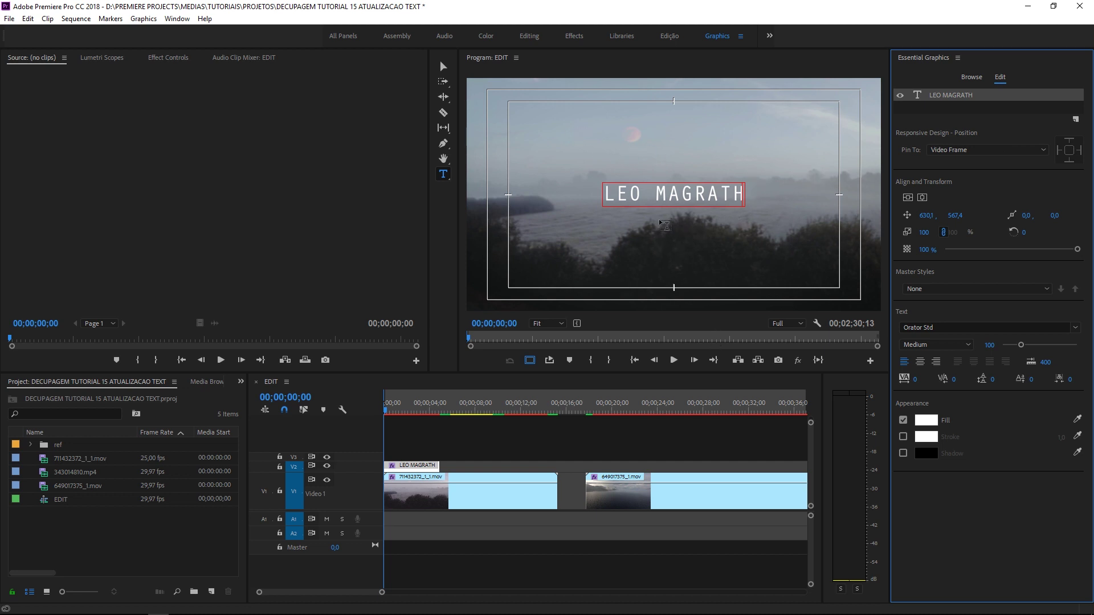
Step: Add a second text layer reading EDIT below the title
left_click(695, 239)
type("EDIT")
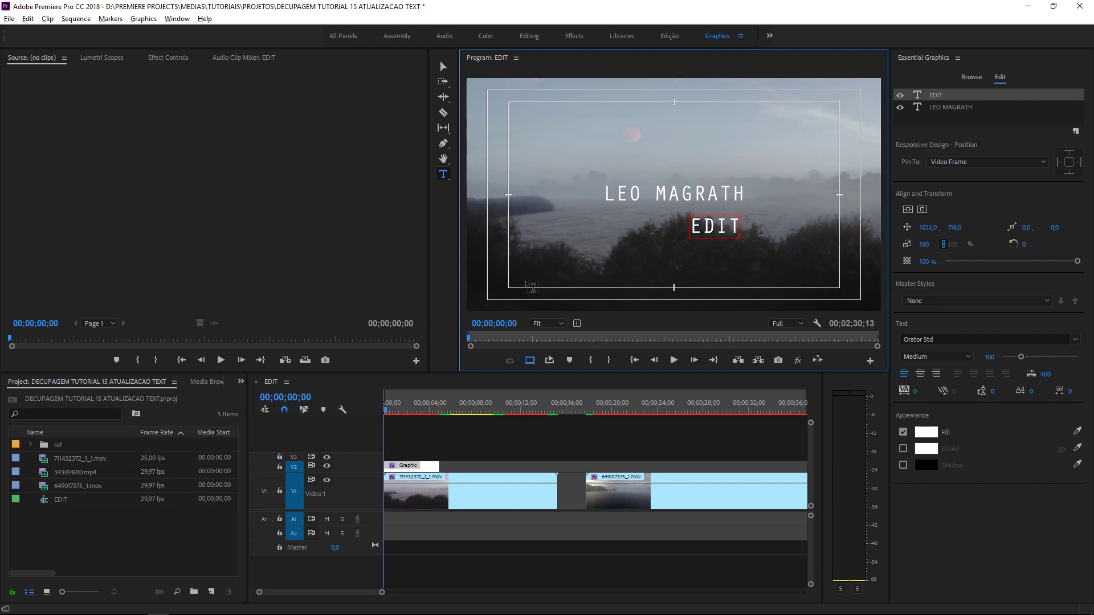
key("alt+Tab")
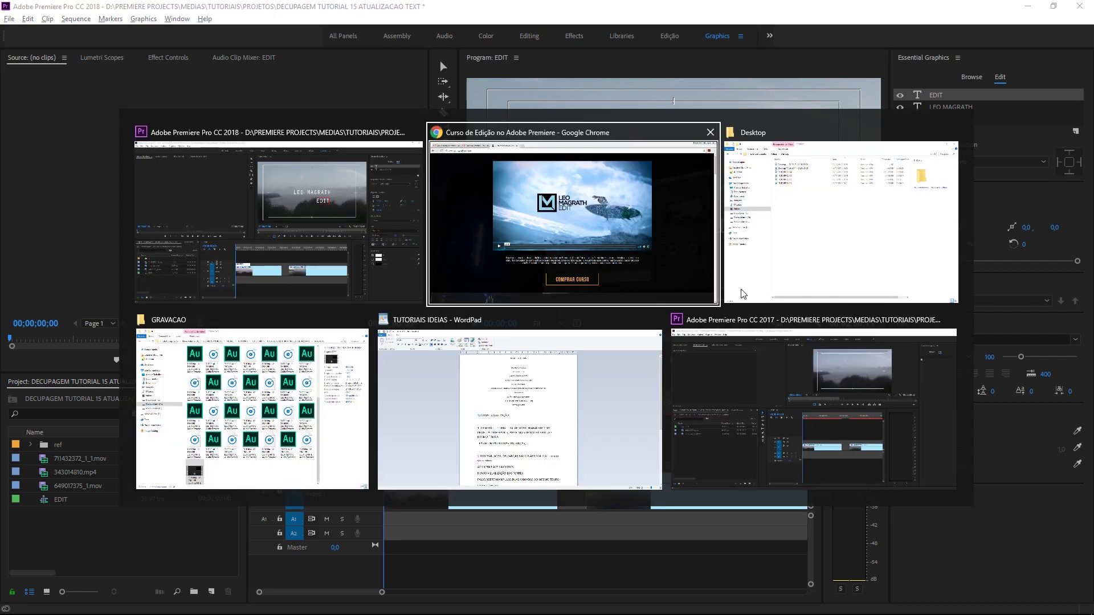
Step: In the CC 2017 project, type LEO MAGRATH and EDIT as two text lines
left_click(756, 382)
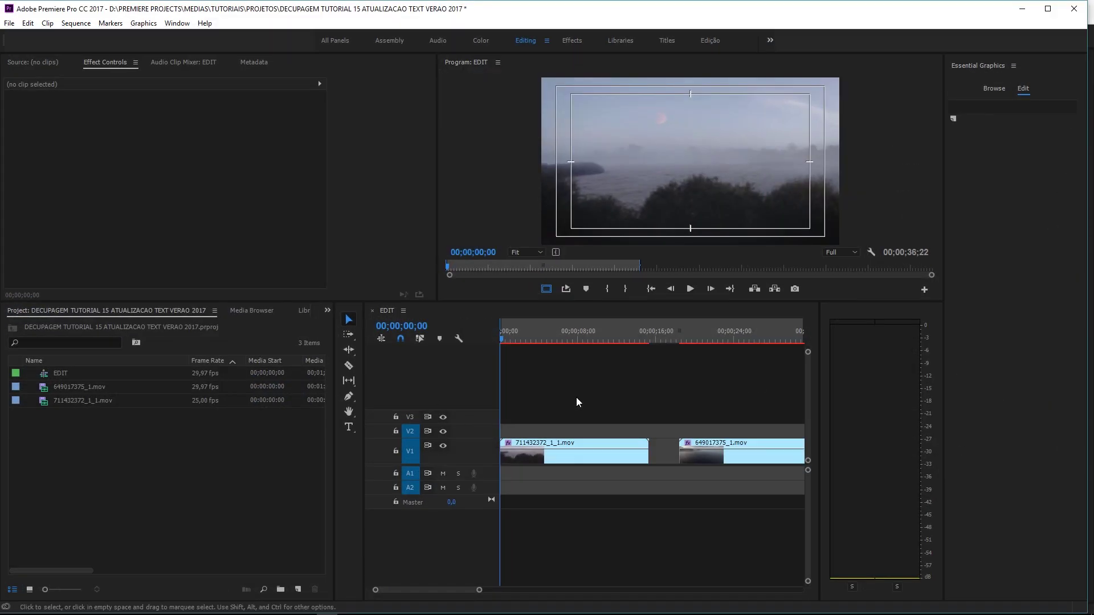
left_click(349, 427)
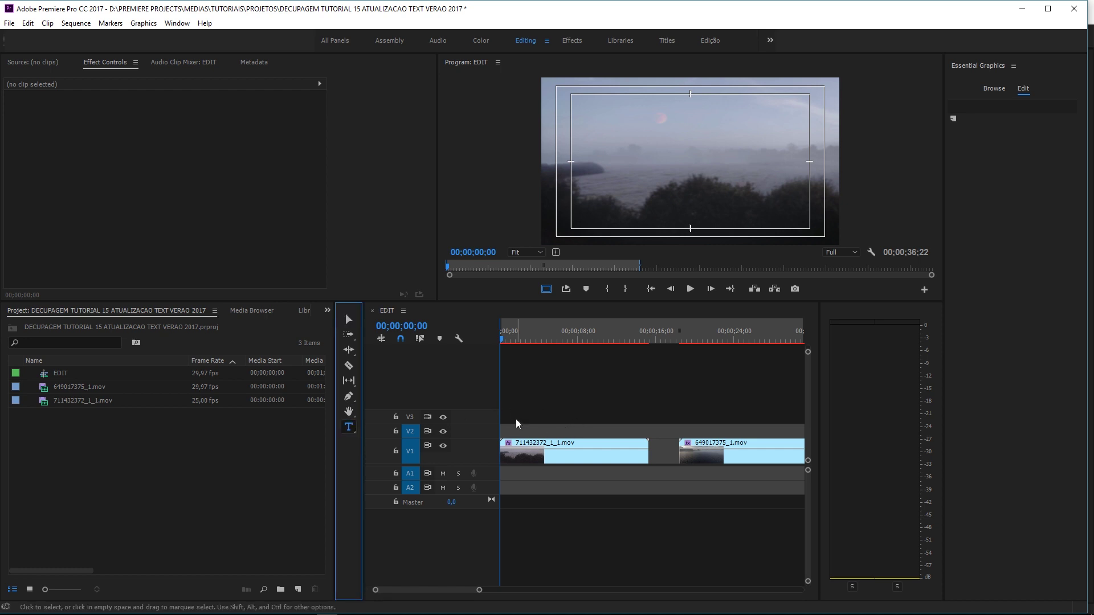
left_click(634, 167)
type("LEO MAGRATH")
left_click(669, 217)
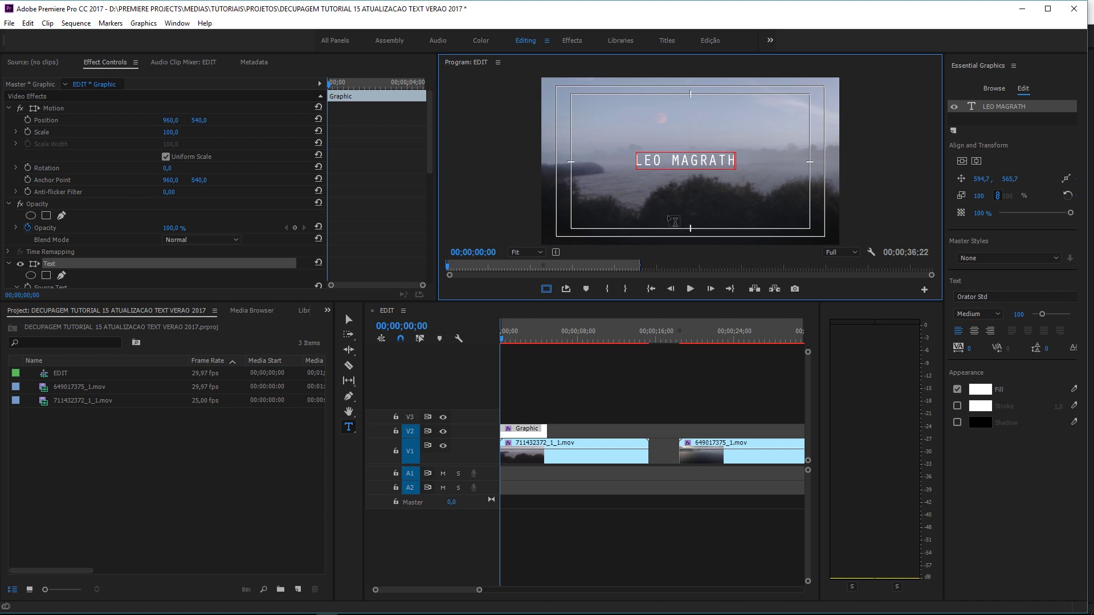
type("EDIT")
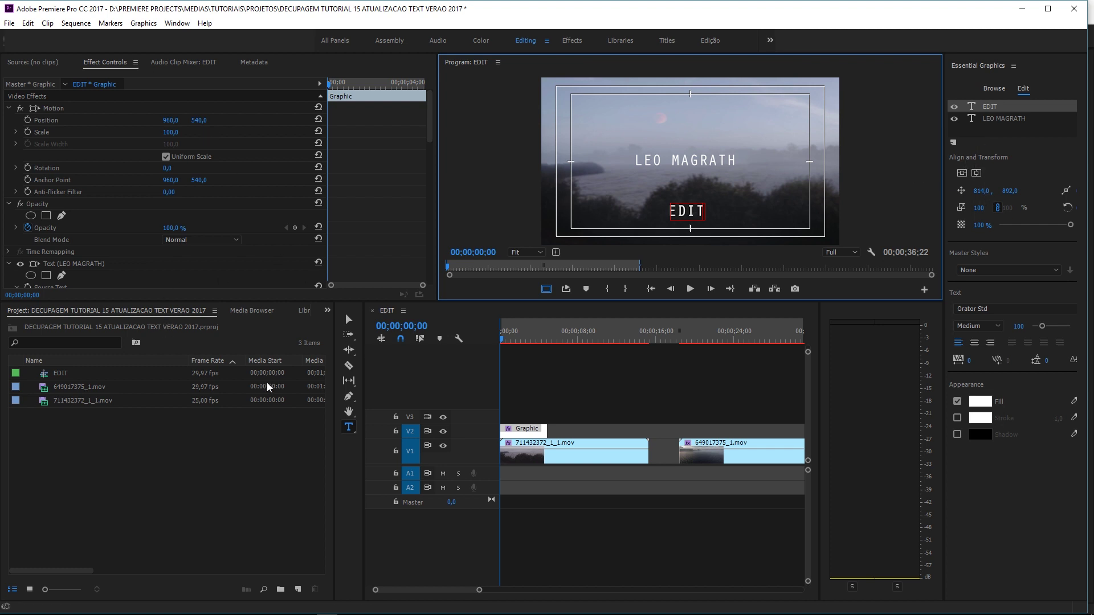
Step: Stack LEO MAGRATH and EDIT in the frame's top-left corner, then return to CC 2018
left_click(349, 320)
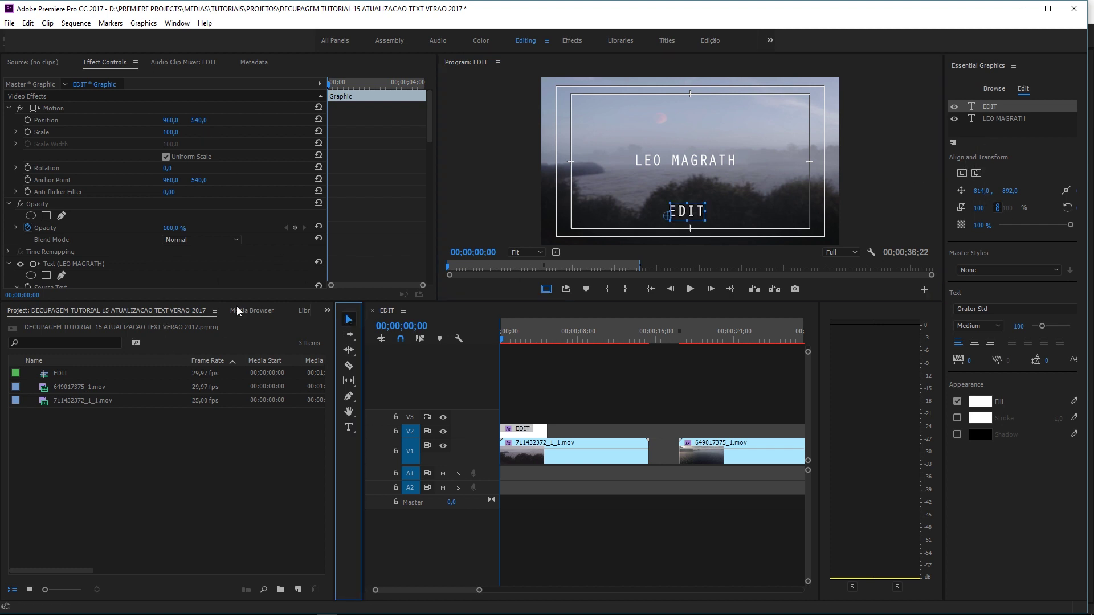
left_click_drag(694, 217, 683, 190)
left_click(990, 118)
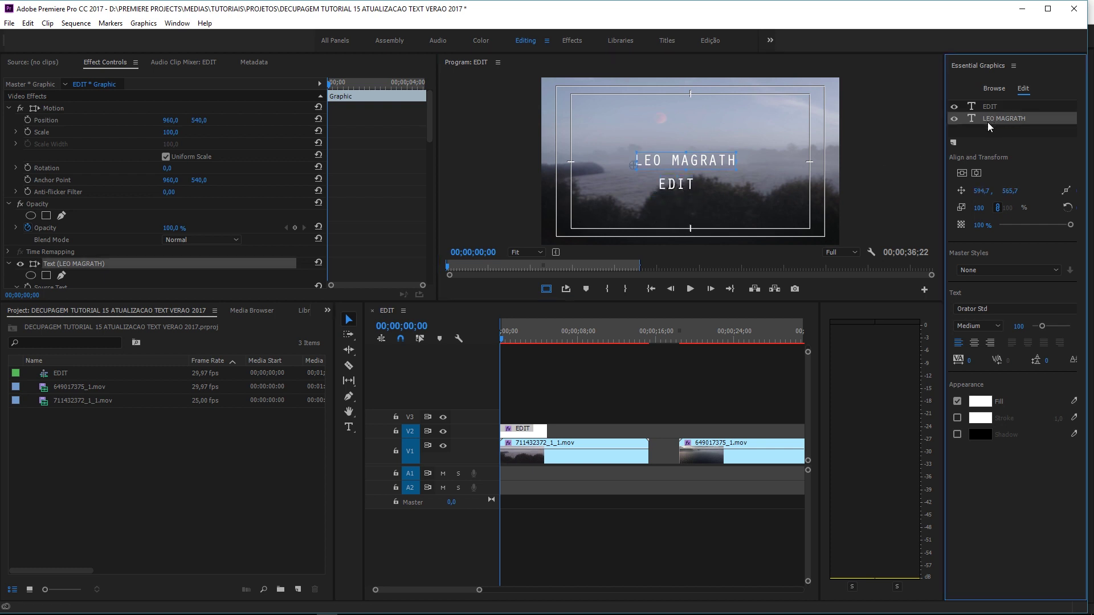
left_click_drag(674, 165, 616, 110)
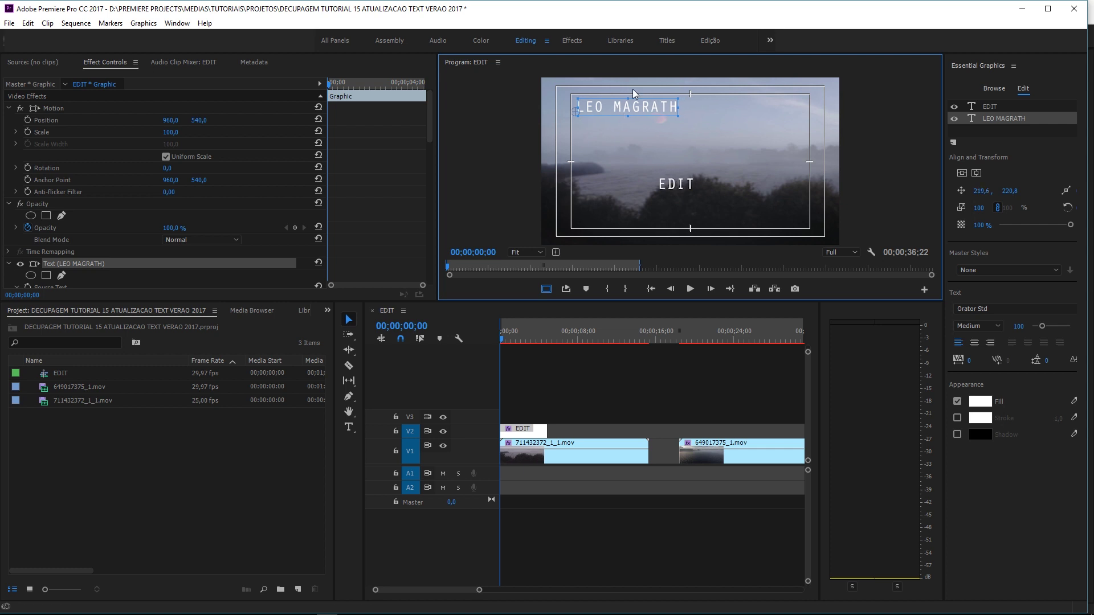
left_click_drag(677, 184, 601, 128)
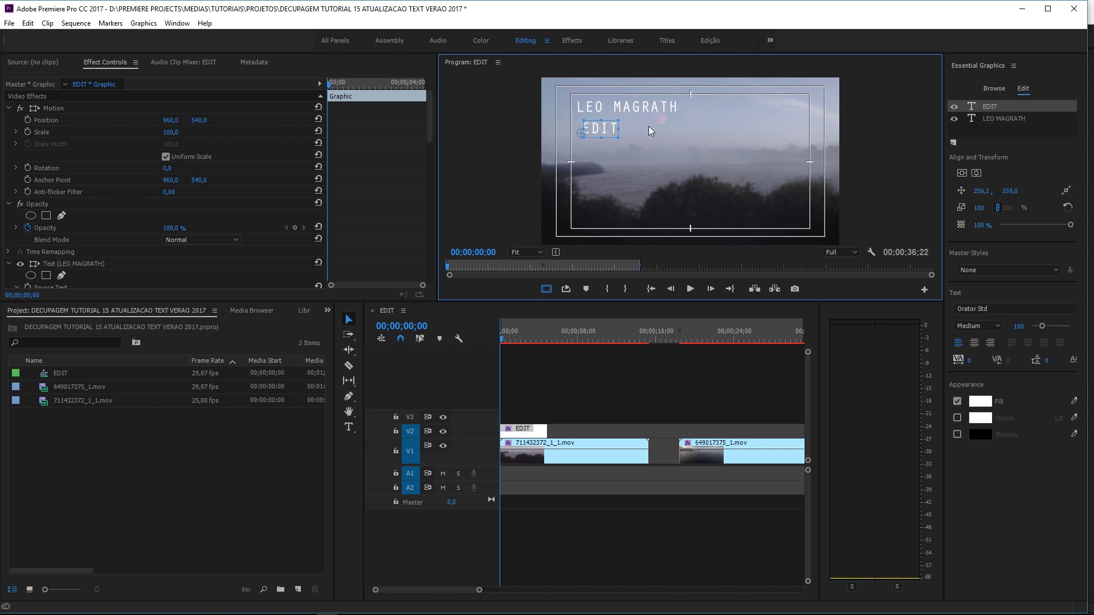
left_click(989, 125)
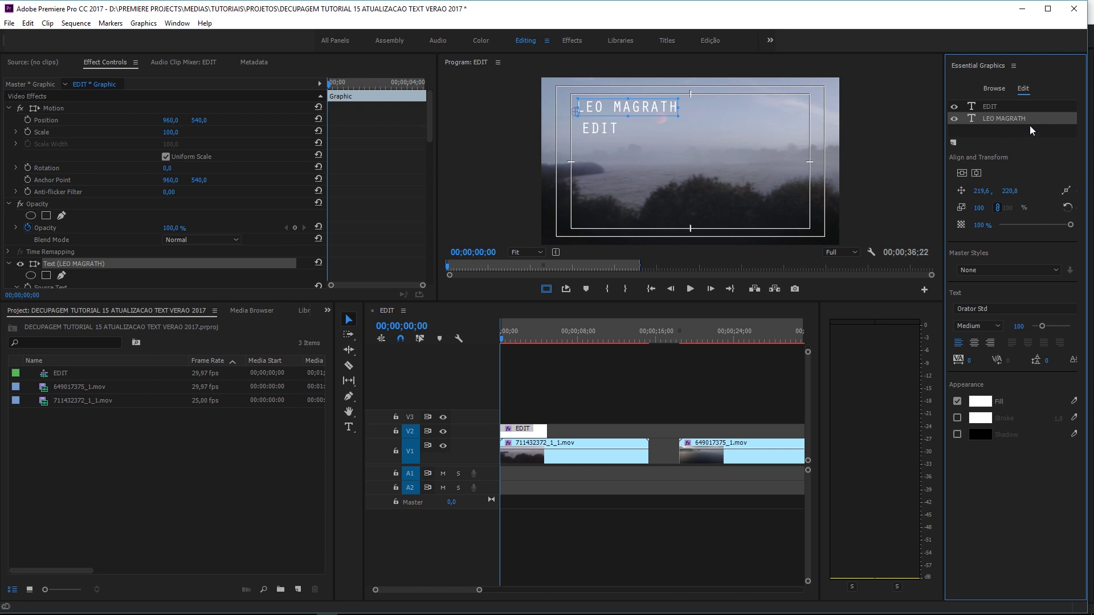
key("alt+Tab")
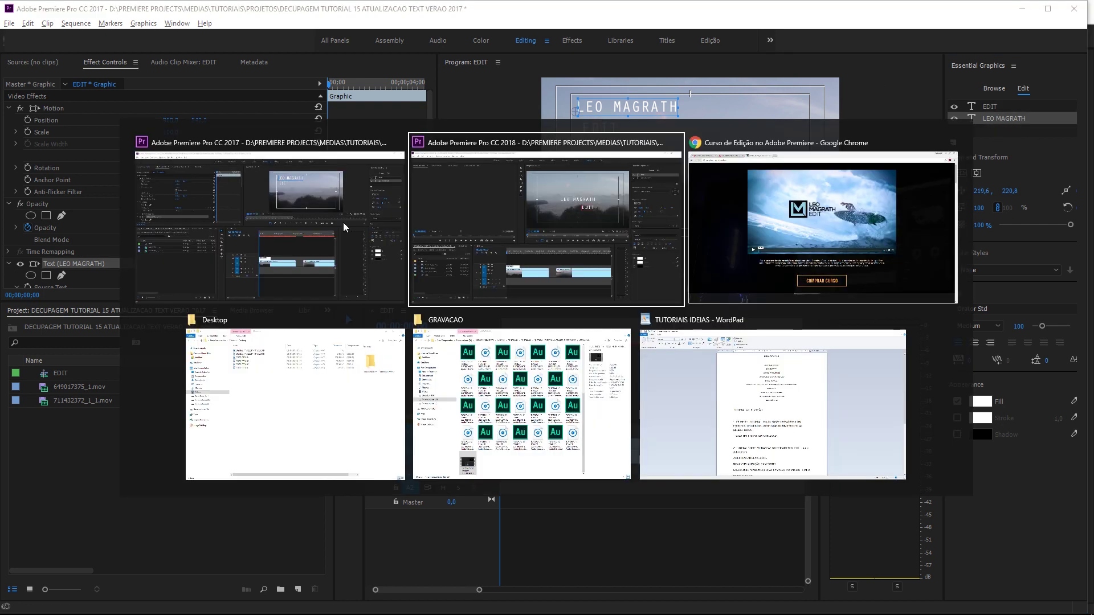
left_click(546, 224)
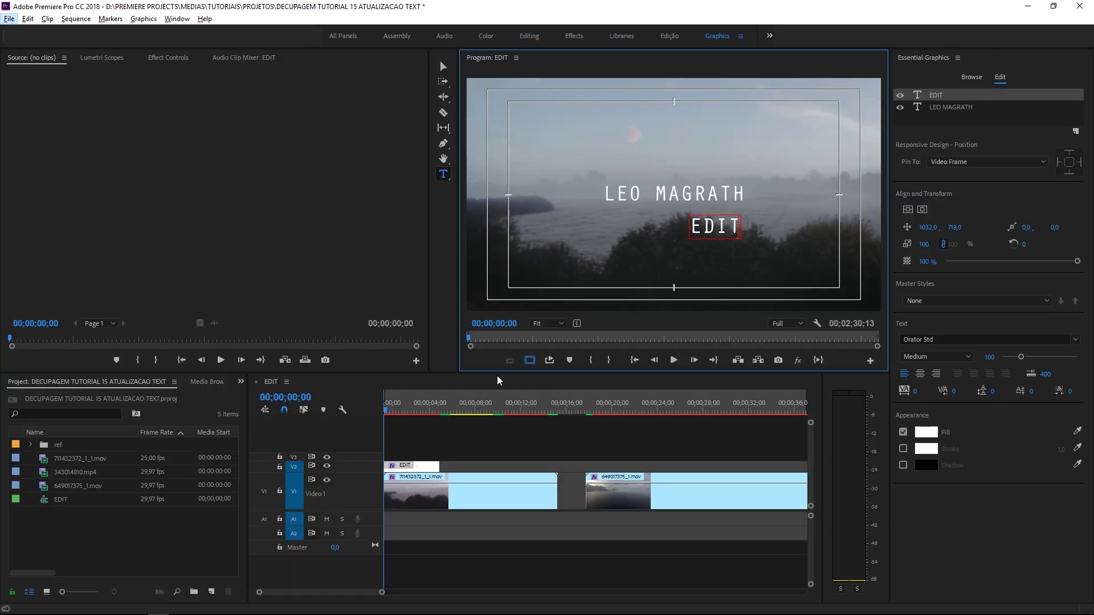
Step: Select both text lines and reposition them together
left_click(959, 111, "ctrl")
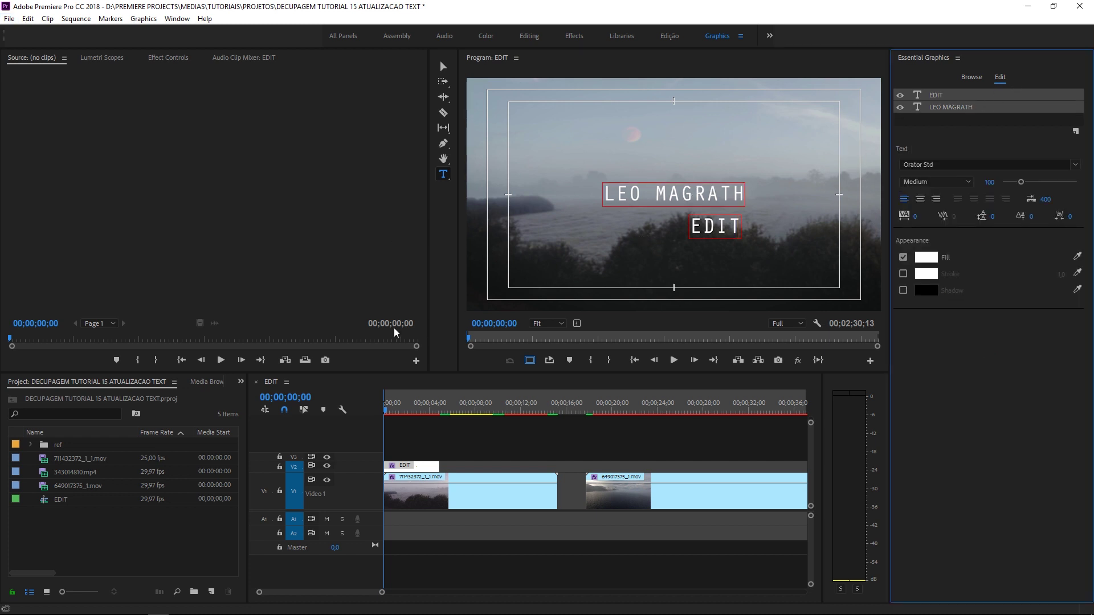
left_click(443, 66)
mouse_move(713, 196)
left_mouse_down()
mouse_move(761, 129)
mouse_move(705, 178)
left_mouse_up()
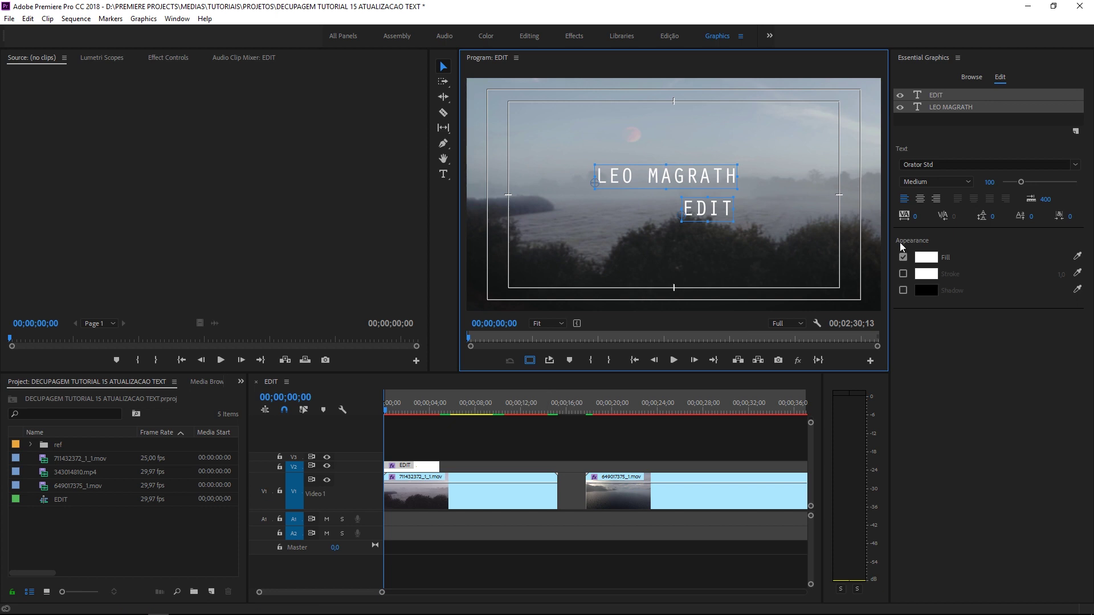
left_click(934, 95)
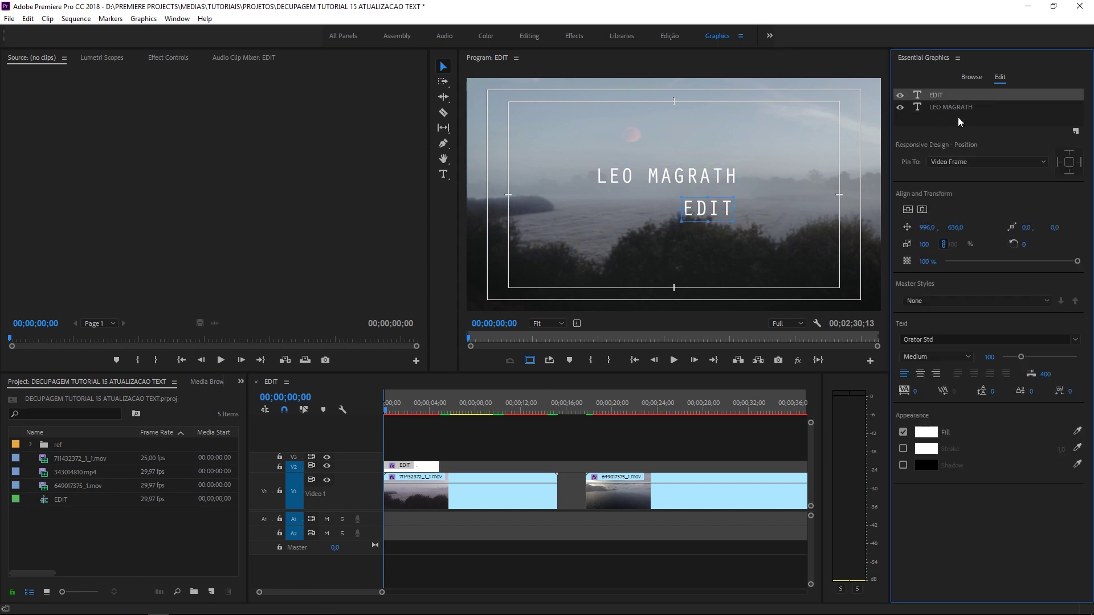
key("Delete")
left_click(653, 181)
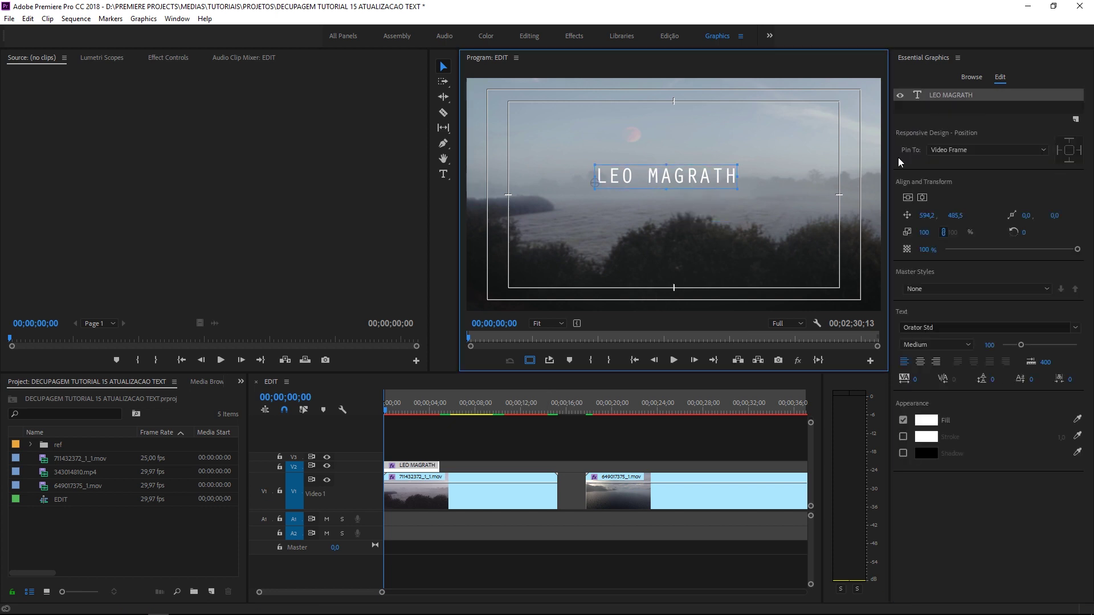
left_click(923, 197)
left_click(907, 196)
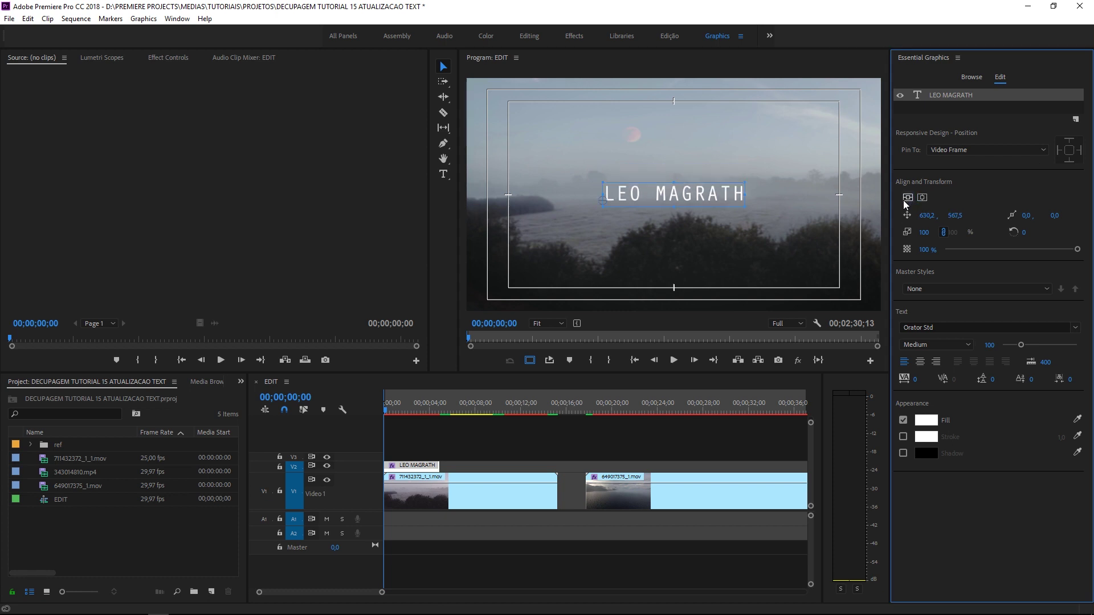
left_click(649, 221)
Step: In CC 2017, delete the EDIT layer and centre LEO MAGRATH in the frame
key("alt+Tab")
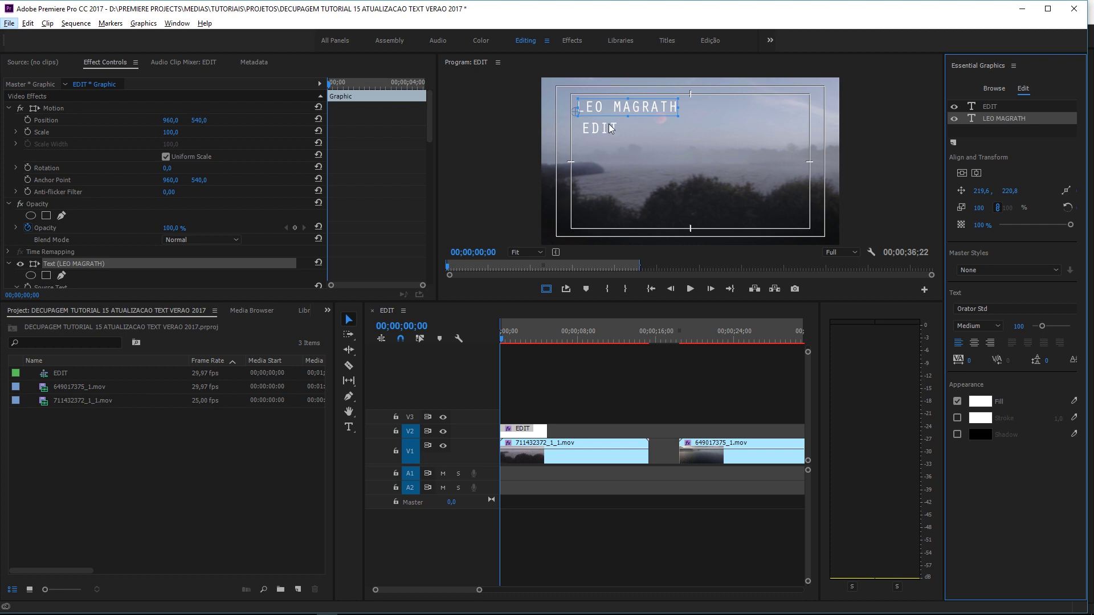
left_click(613, 129)
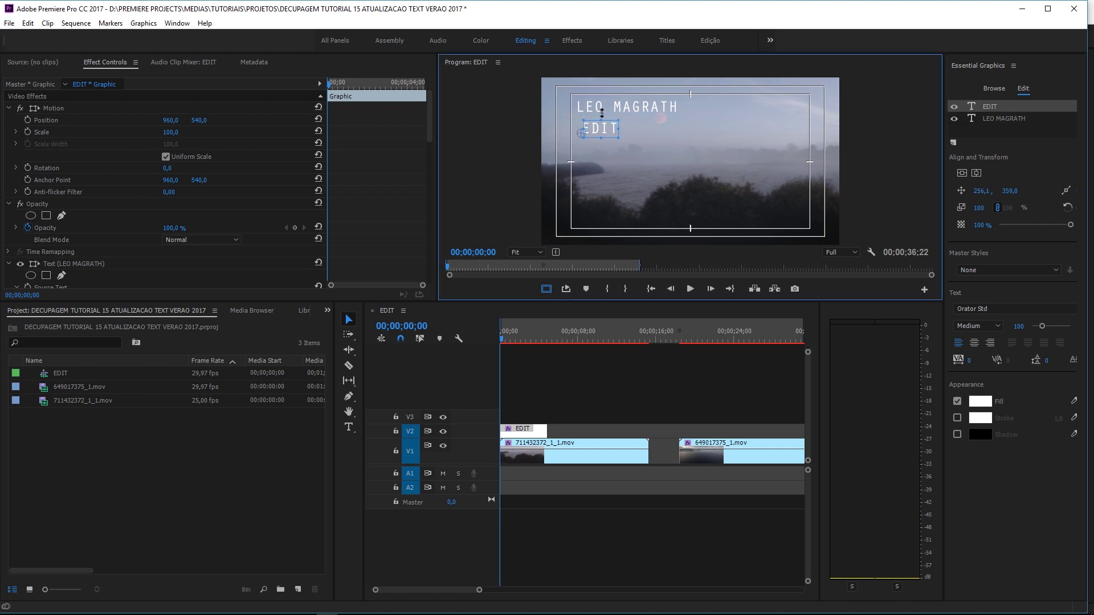
left_click(630, 146)
left_click(602, 133)
left_click(997, 107)
key("Delete")
left_click(667, 108)
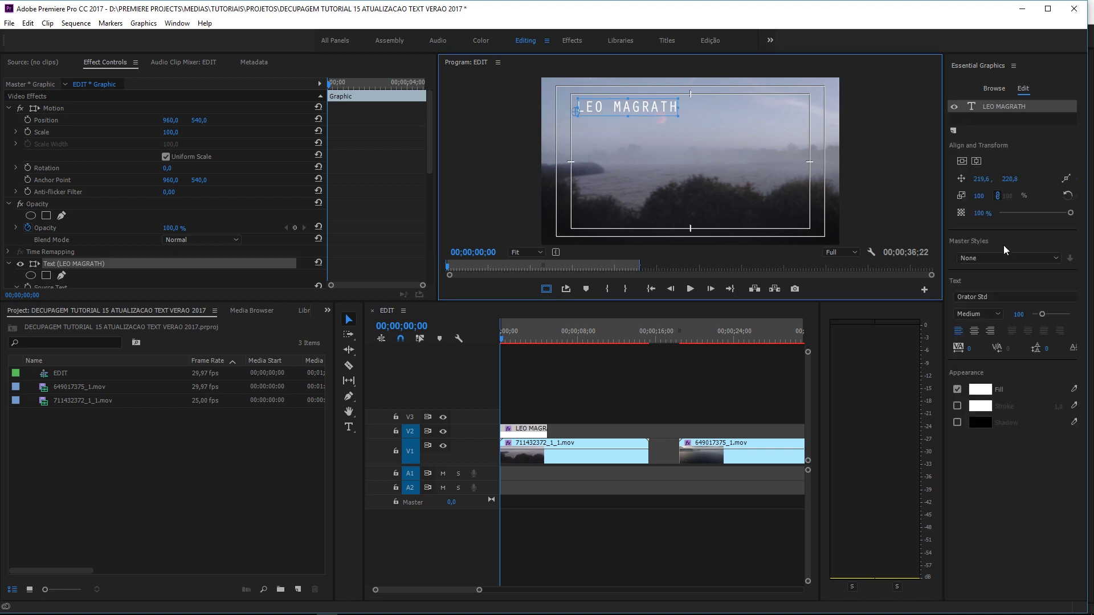
left_click(975, 162)
left_click(964, 163)
left_click(957, 405)
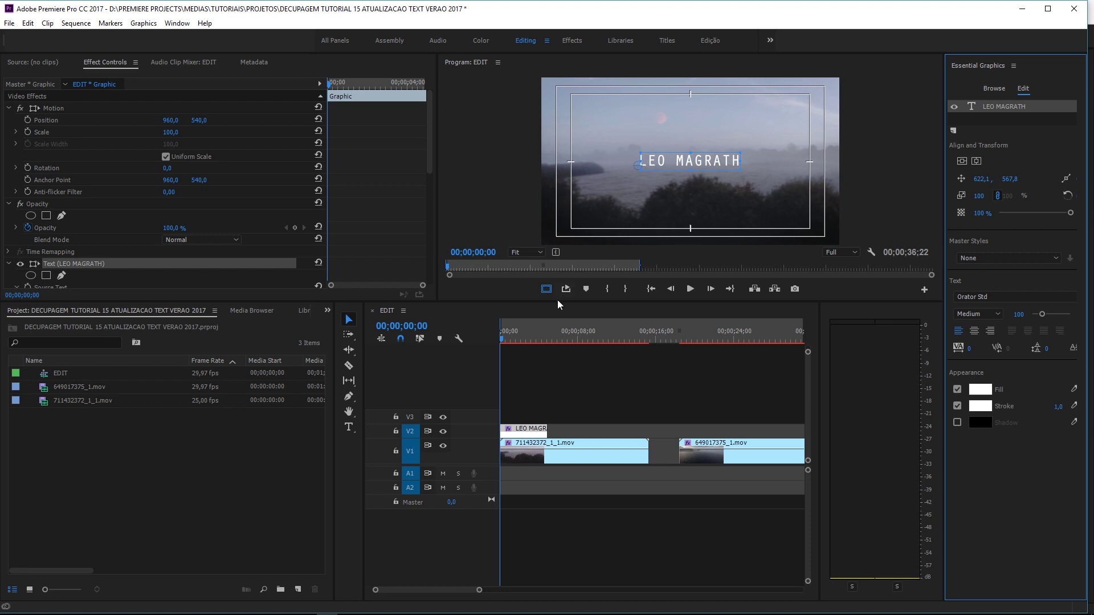
left_click_drag(557, 300, 555, 402)
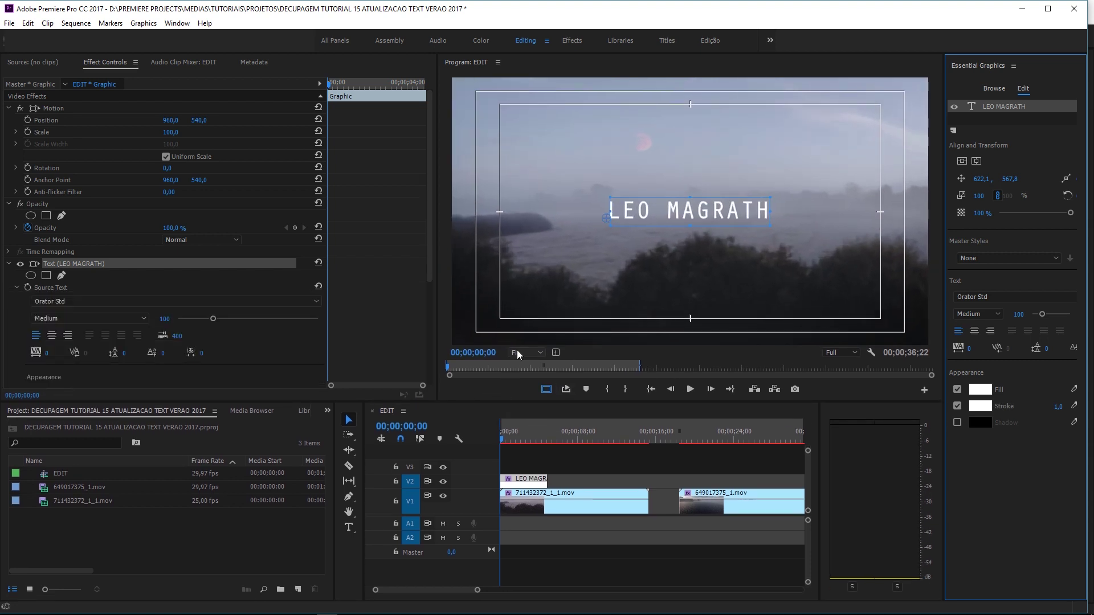
left_click(518, 355)
left_click(525, 397)
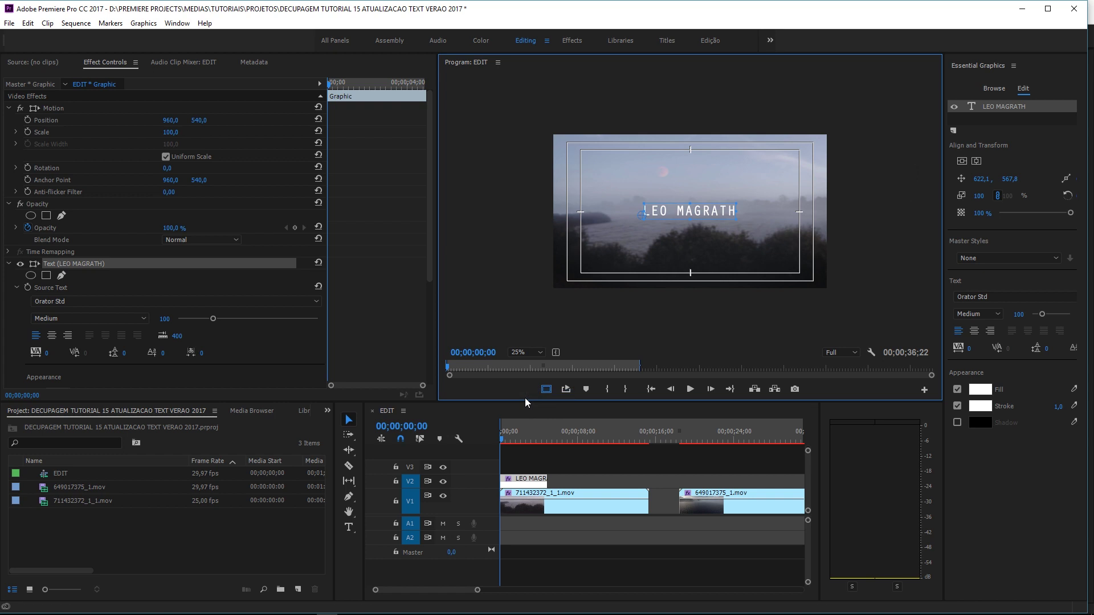
left_click(528, 358)
left_click(527, 419)
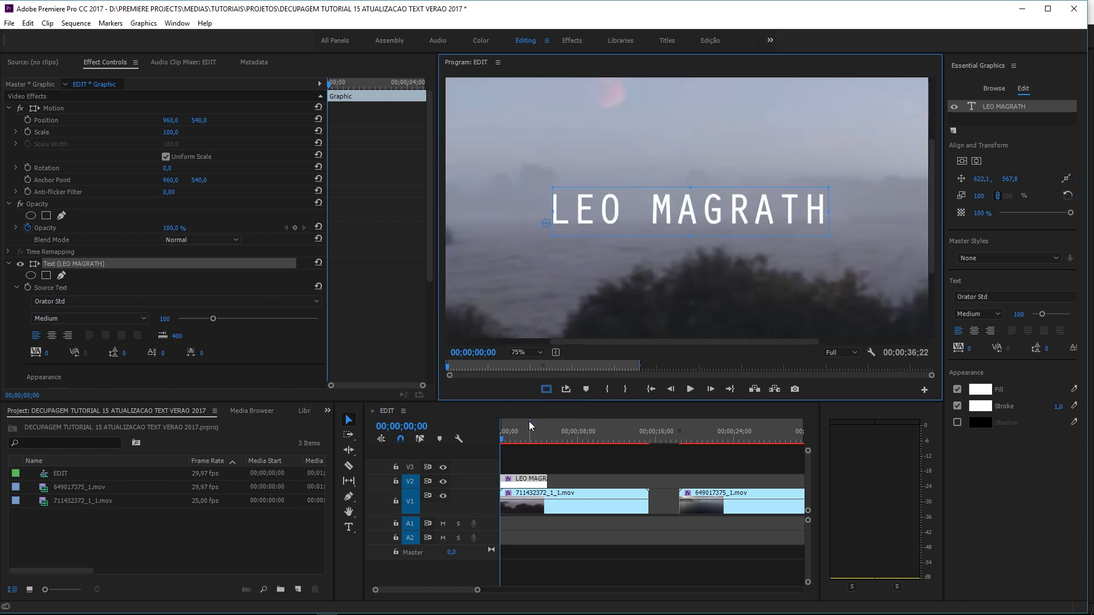
left_click(1024, 349)
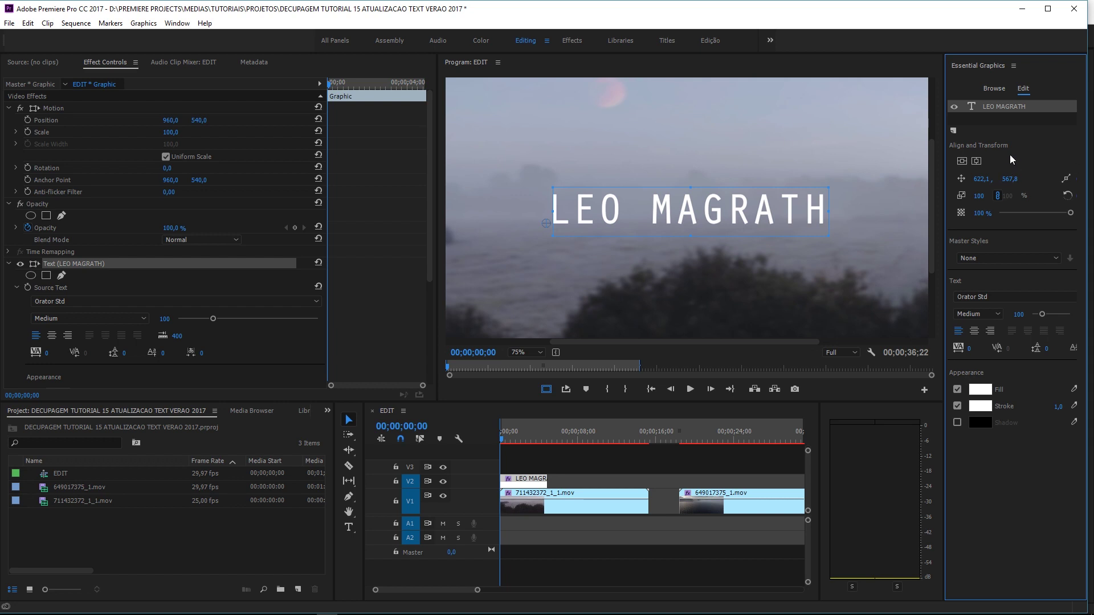
left_click(955, 131)
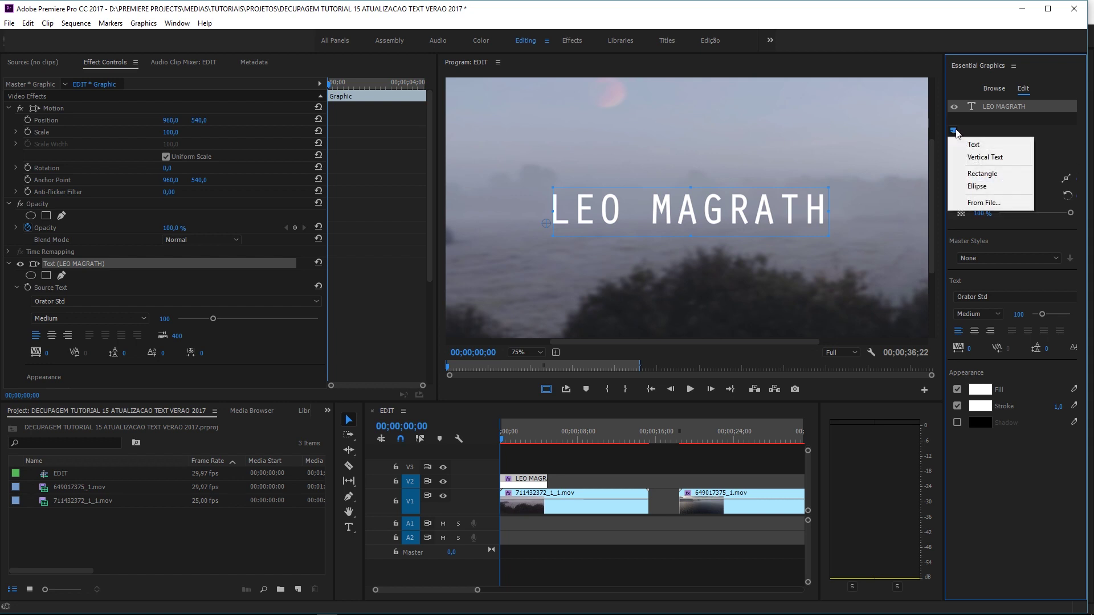
Step: Add a rectangle spanning the title and place it beneath the LEO MAGRATH layer
left_click(990, 174)
left_click_drag(792, 262, 640, 219)
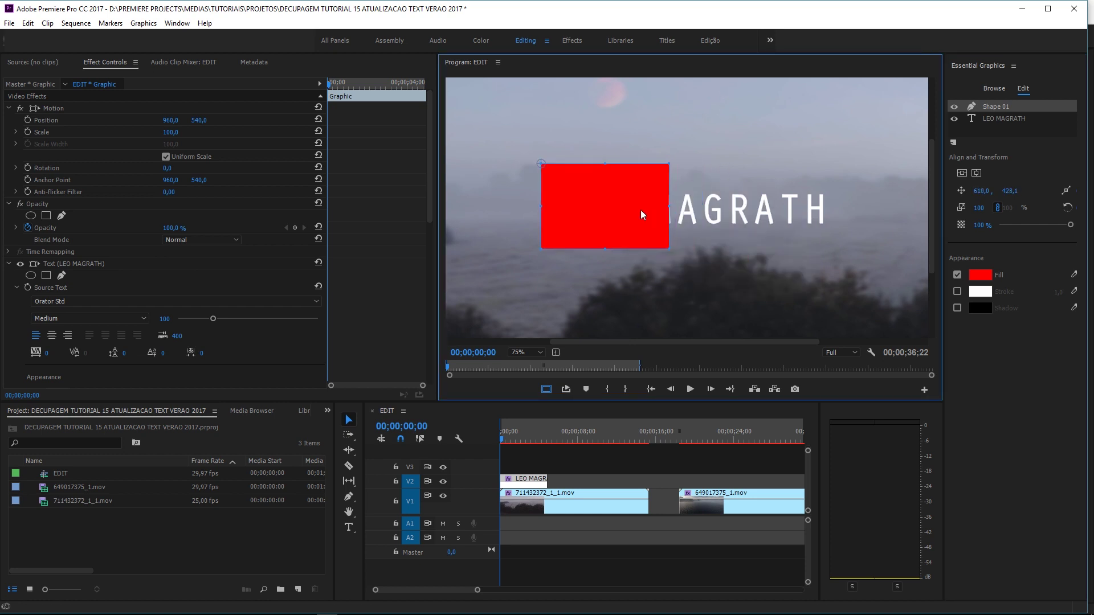
mouse_move(669, 167)
left_mouse_down()
mouse_move(796, 178)
mouse_move(846, 167)
left_mouse_up()
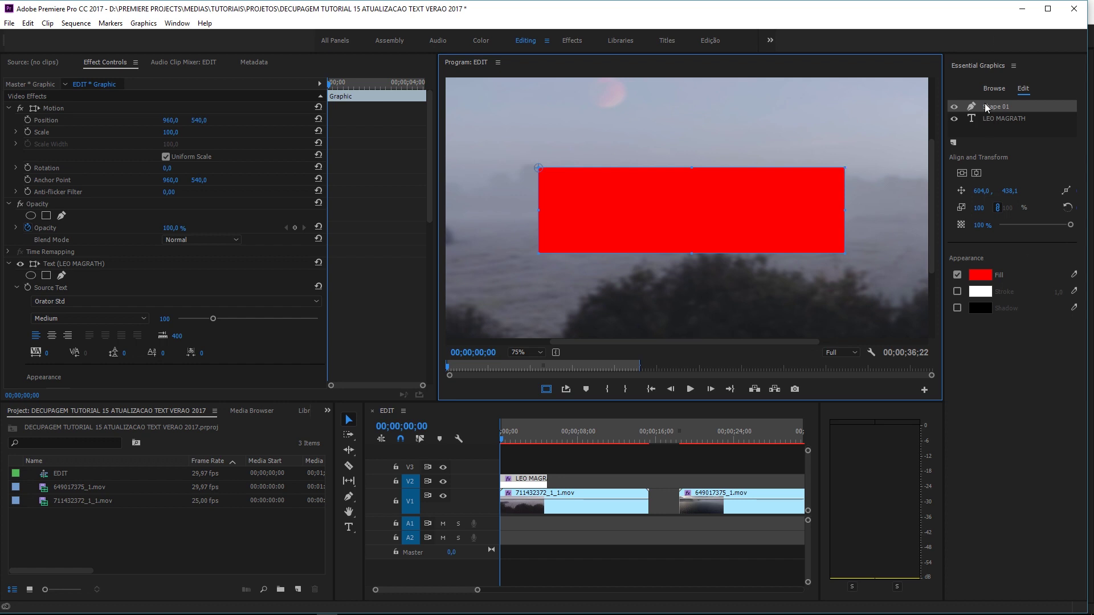
left_click_drag(1007, 119, 996, 104)
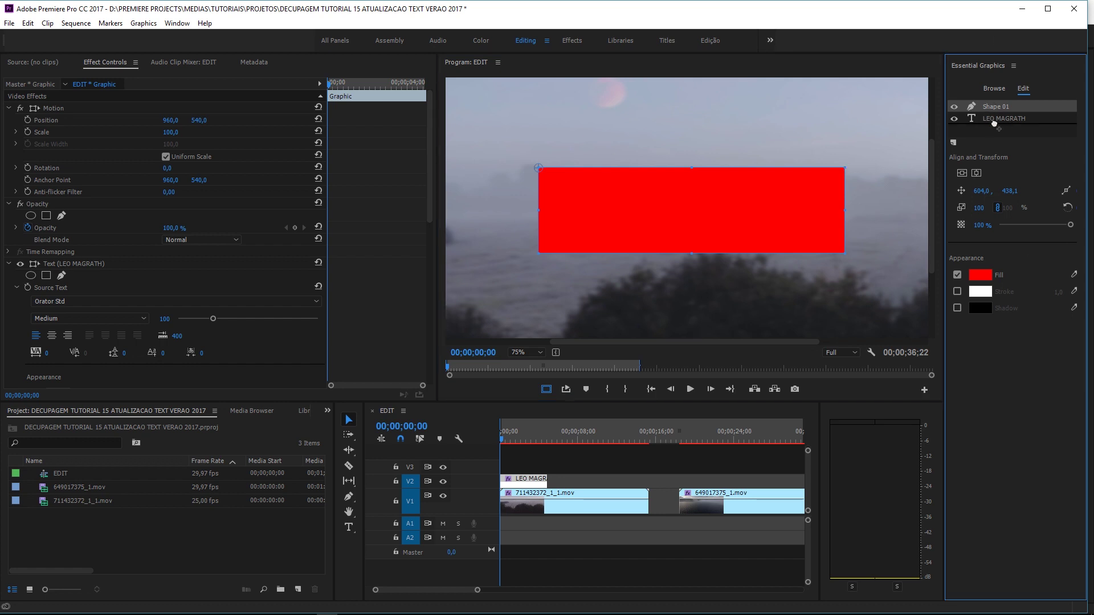
left_click(999, 224)
left_click(679, 183)
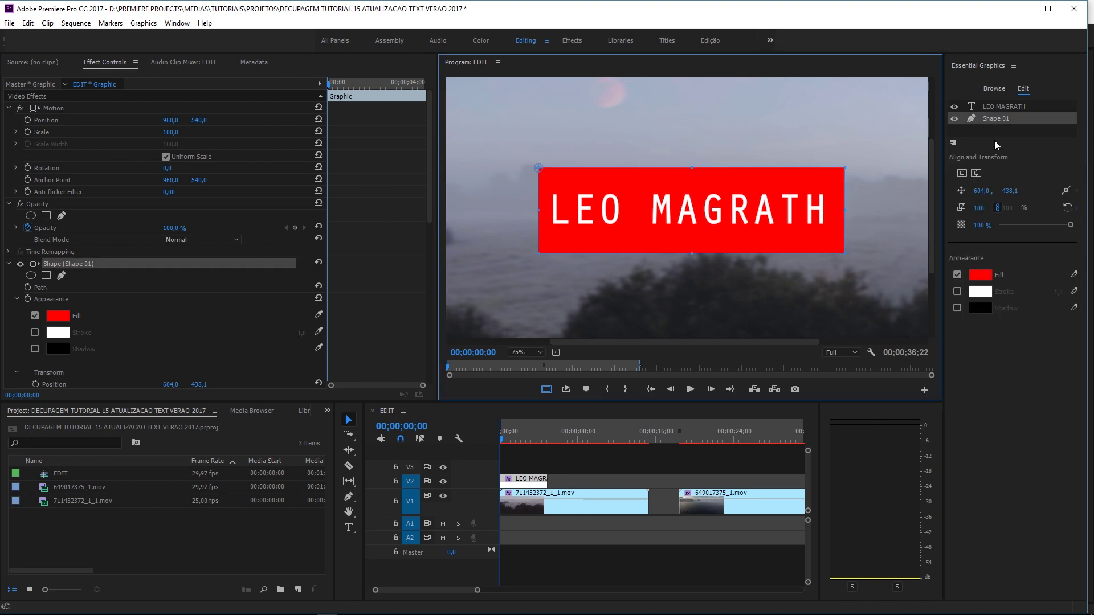
left_click_drag(981, 190, 965, 173)
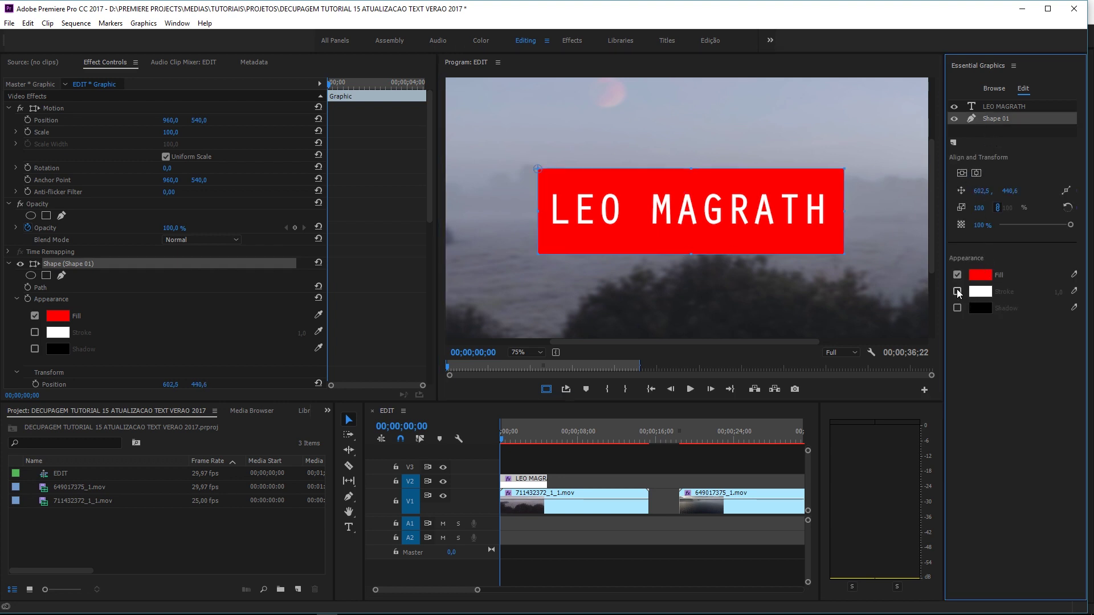
Step: Turn off the box's red fill and give it a white stroke of 6
left_click(978, 276)
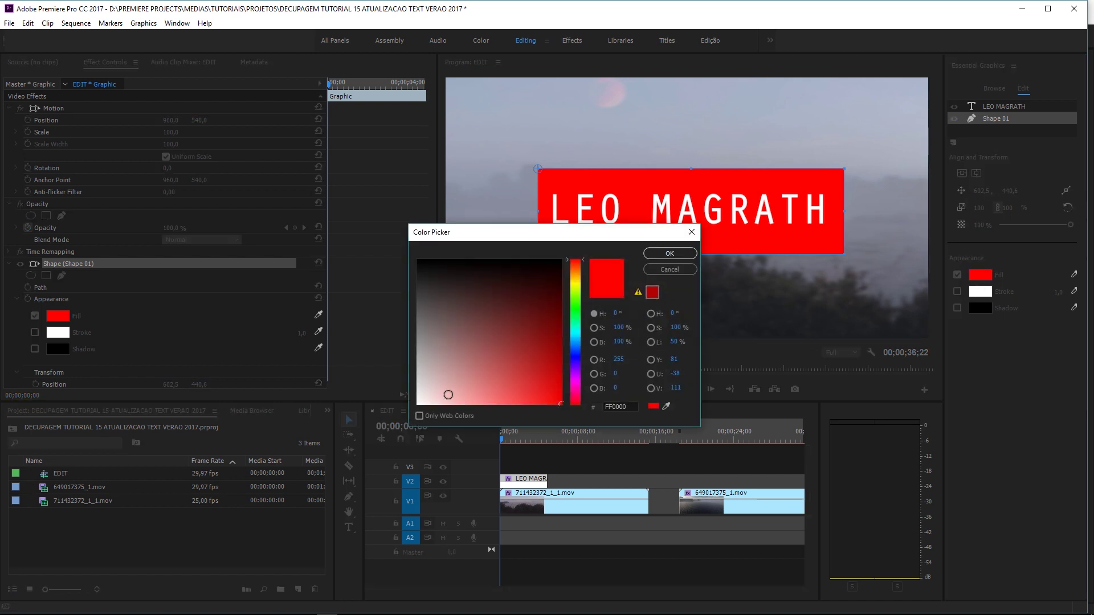
left_click(418, 403)
left_click(684, 271)
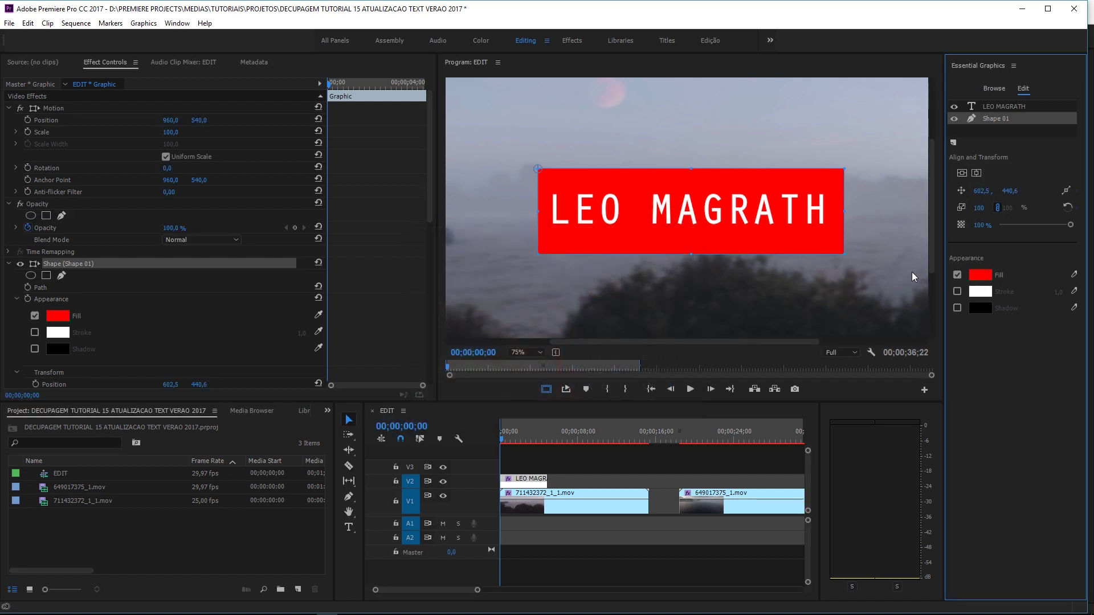
left_click(956, 275)
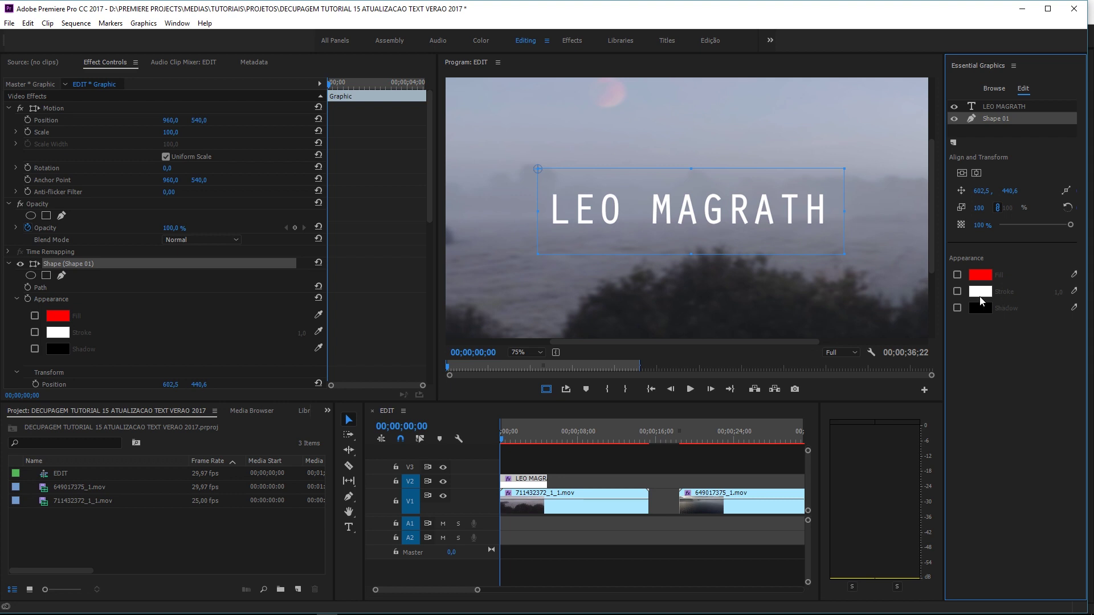
left_click(957, 291)
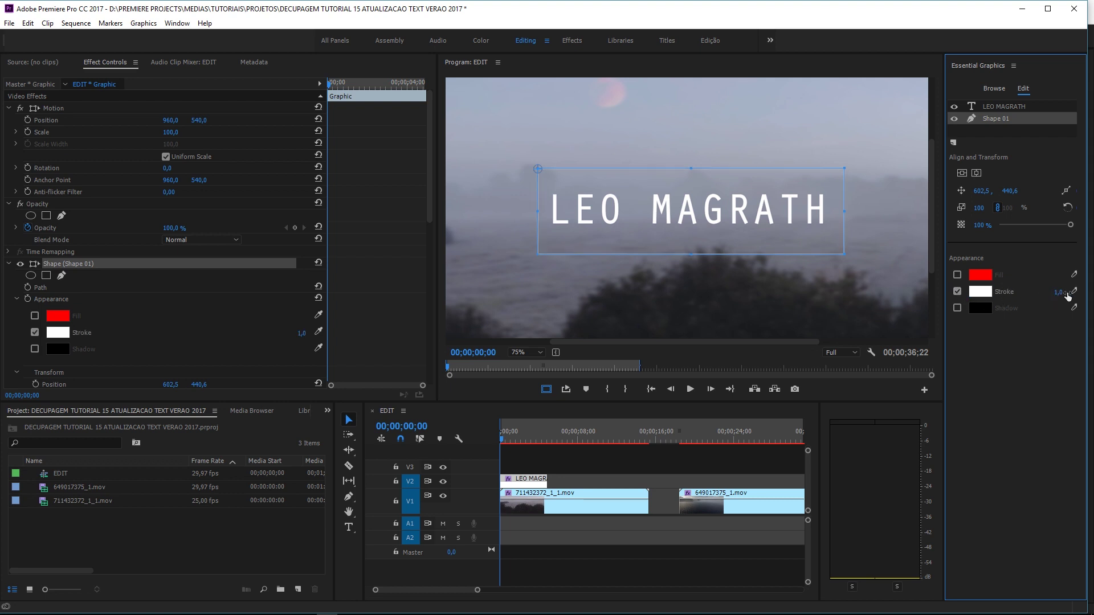
left_click_drag(1058, 292, 1079, 292)
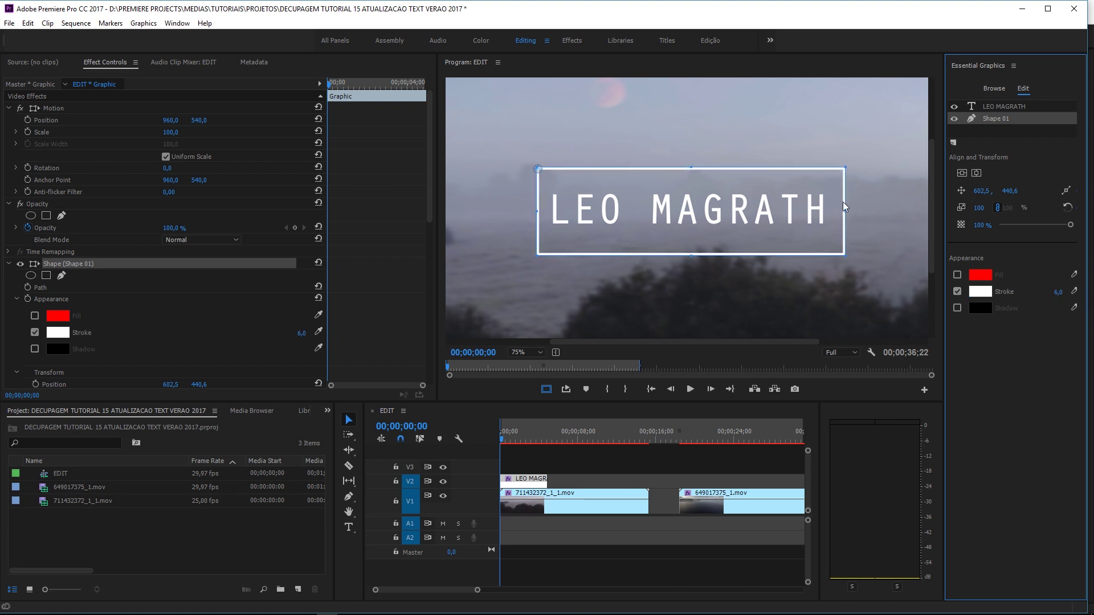
left_click(1018, 140)
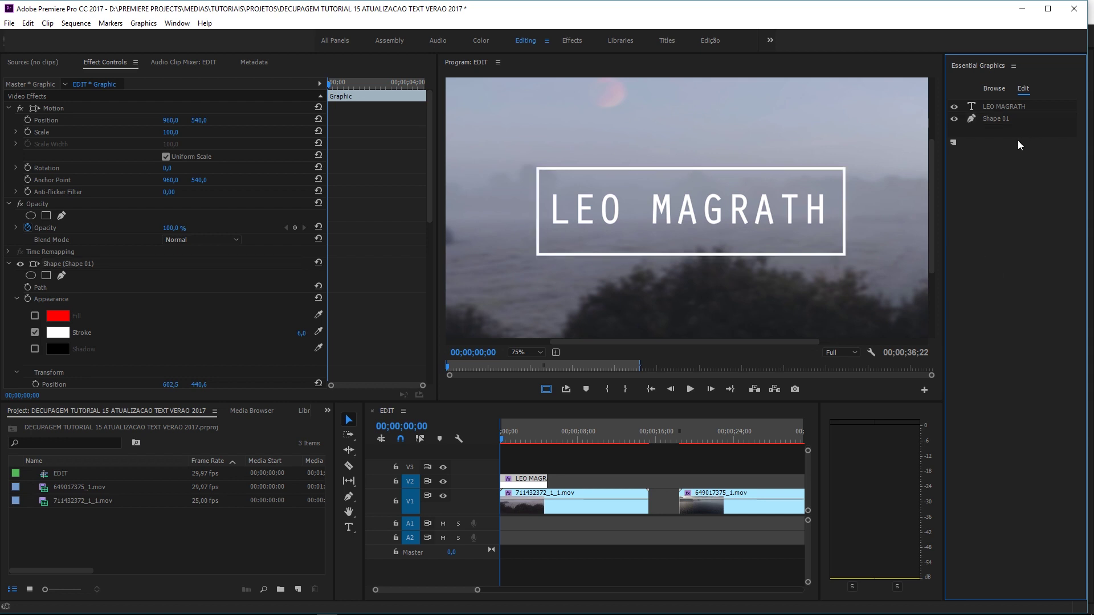
left_click(586, 464)
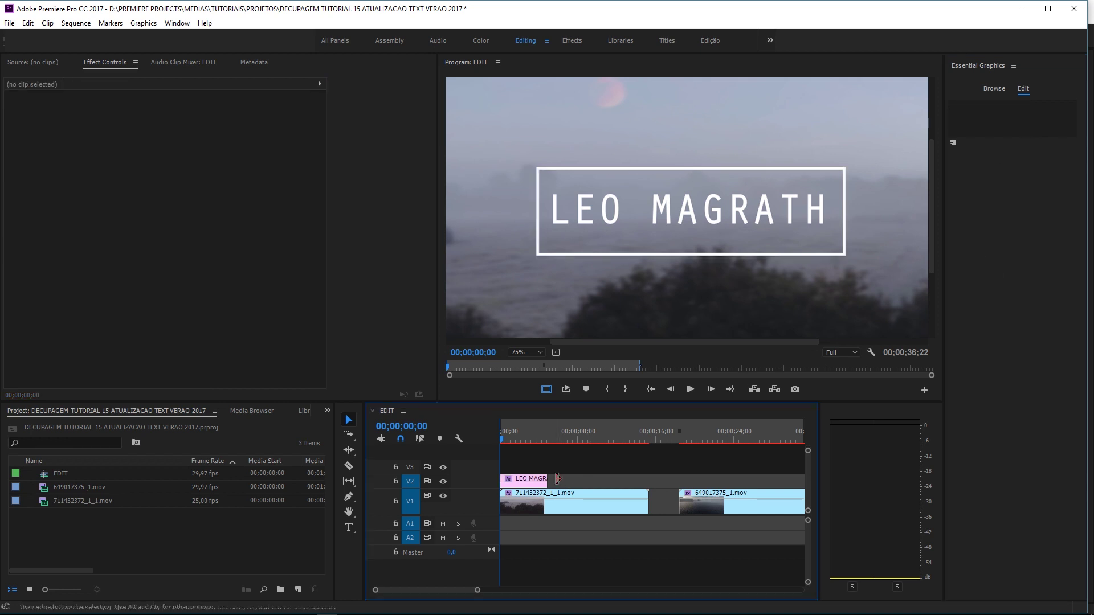
left_click_drag(547, 479, 648, 475)
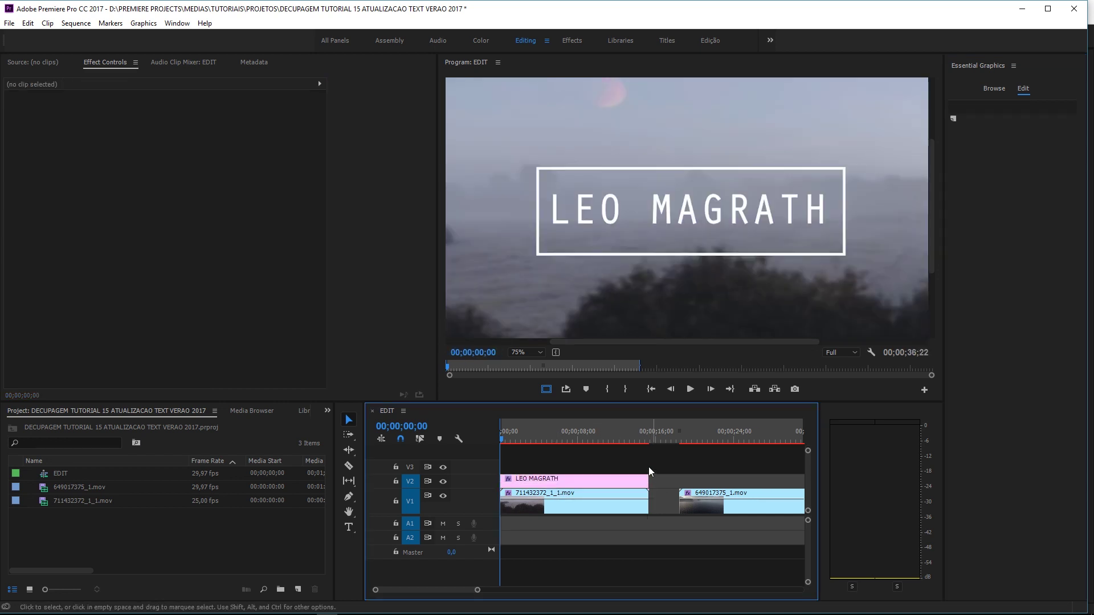
left_click(525, 352)
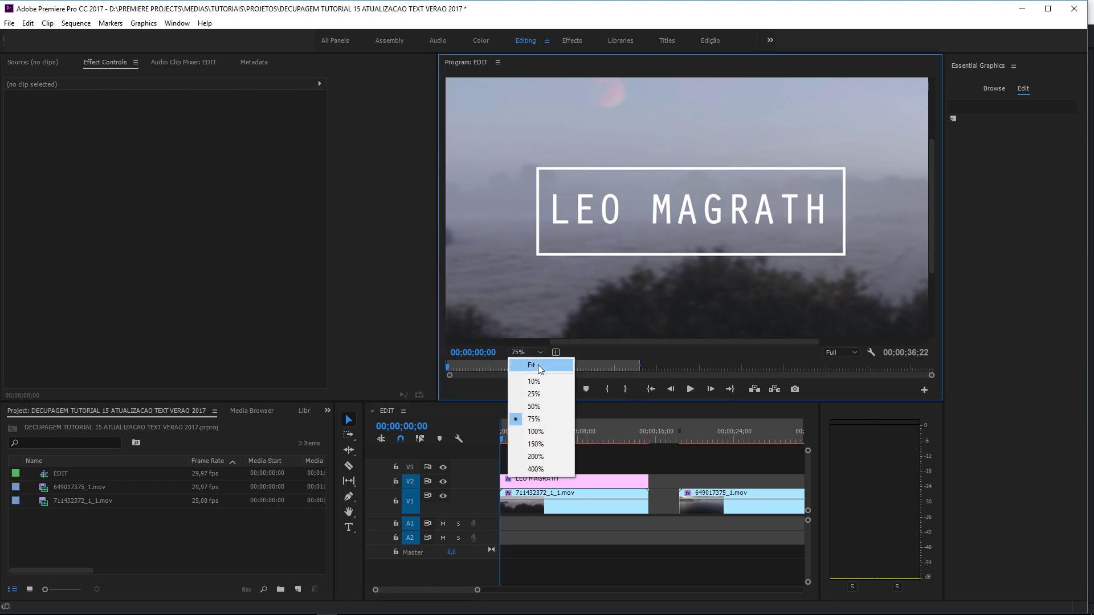
left_click(539, 365)
Step: Move the boxed title to the frame's top-left, then switch to the CC 2018 project
left_click(615, 480)
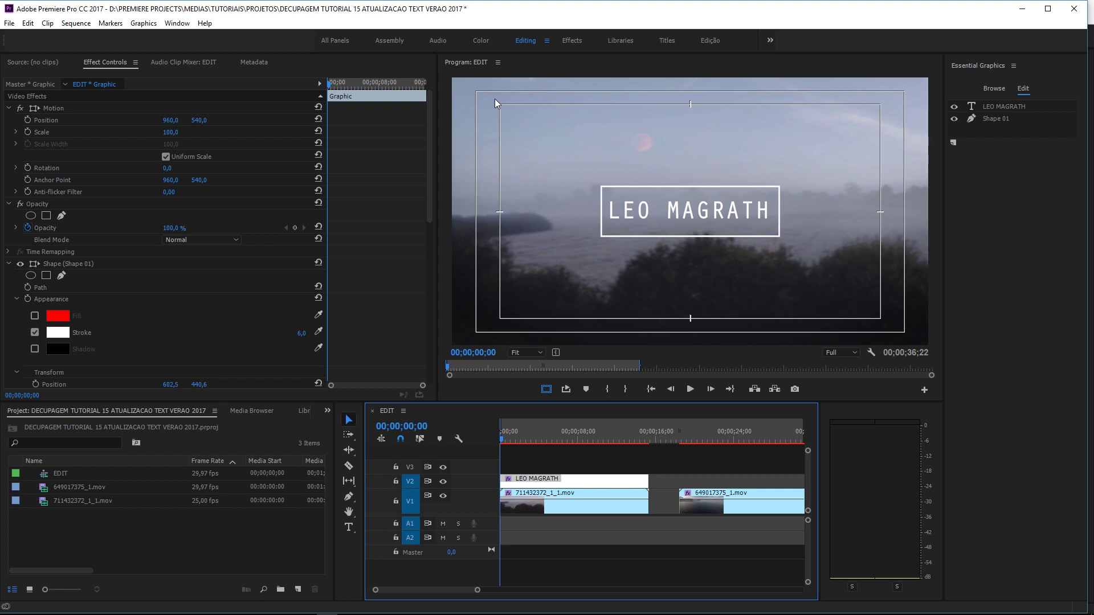
left_click(982, 107)
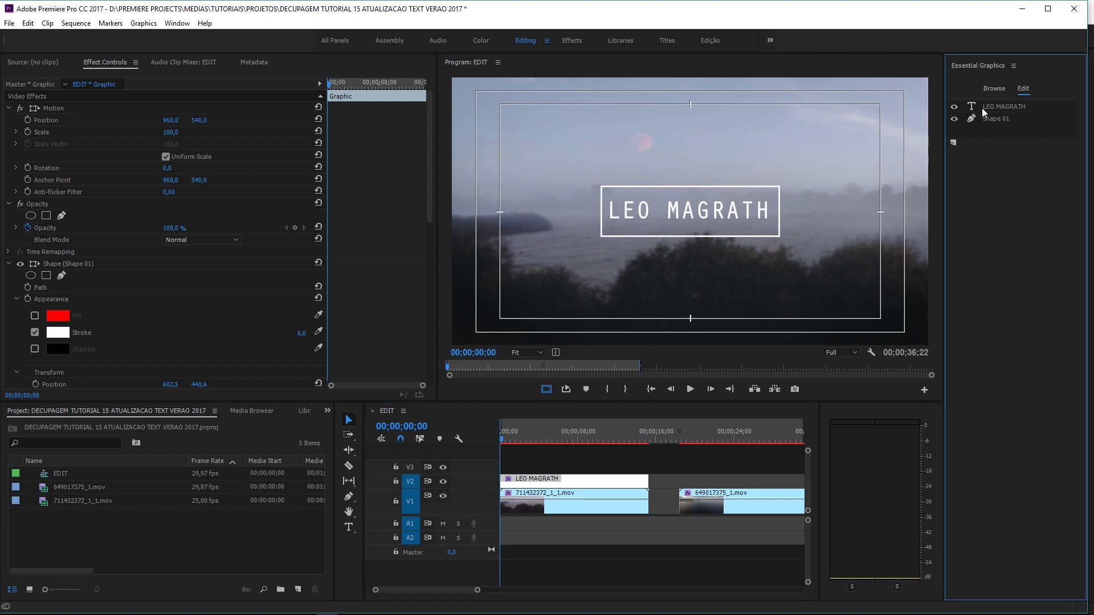
left_click_drag(734, 212, 639, 114)
left_click_drag(674, 218, 567, 120)
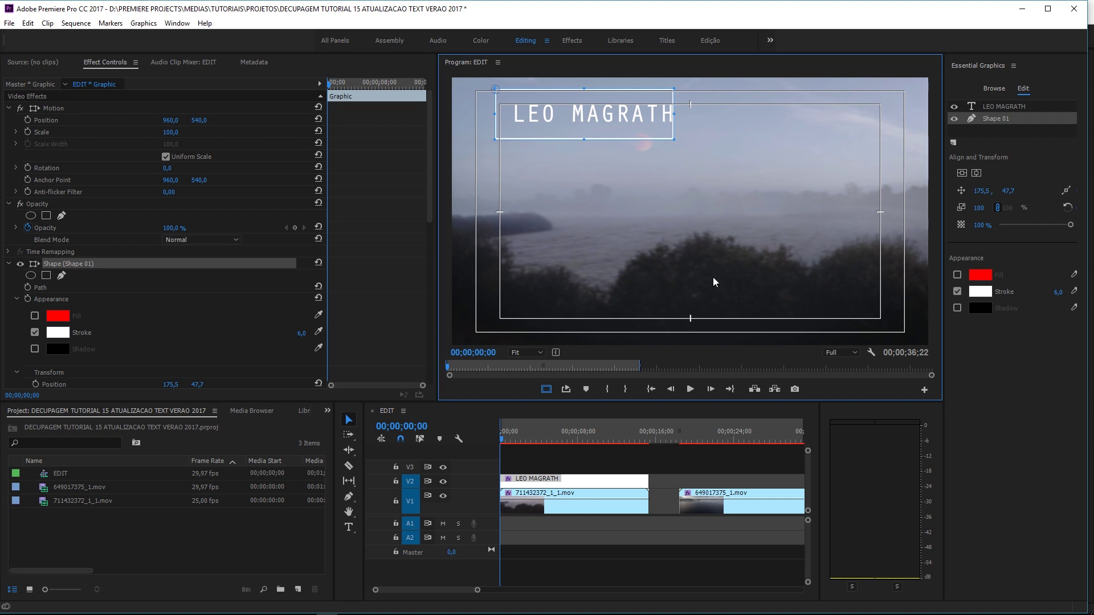
key("alt")
key("alt+Tab")
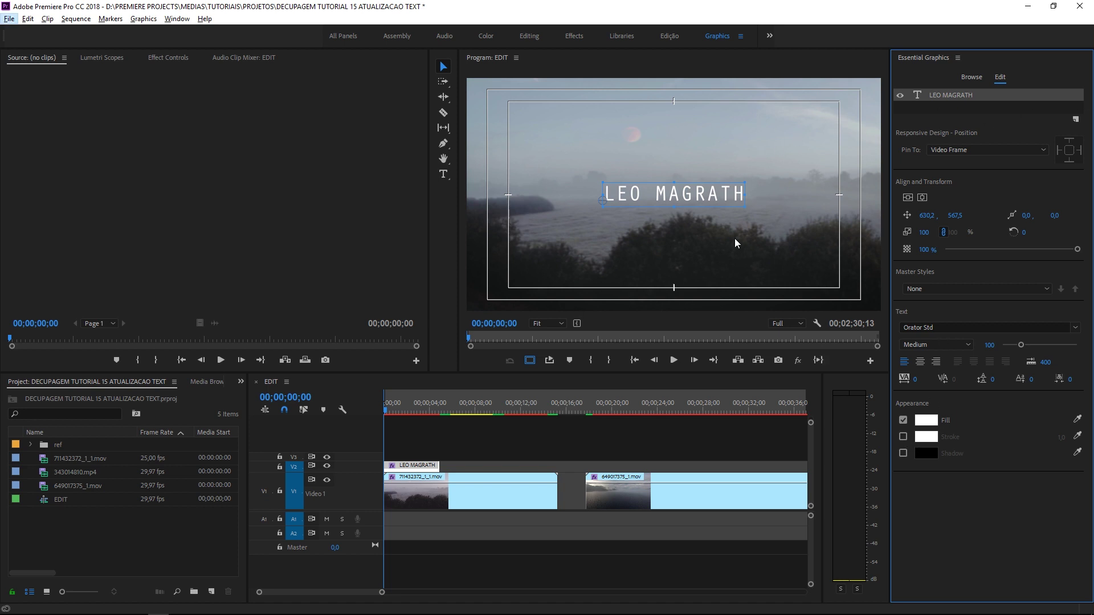
left_click(1075, 120)
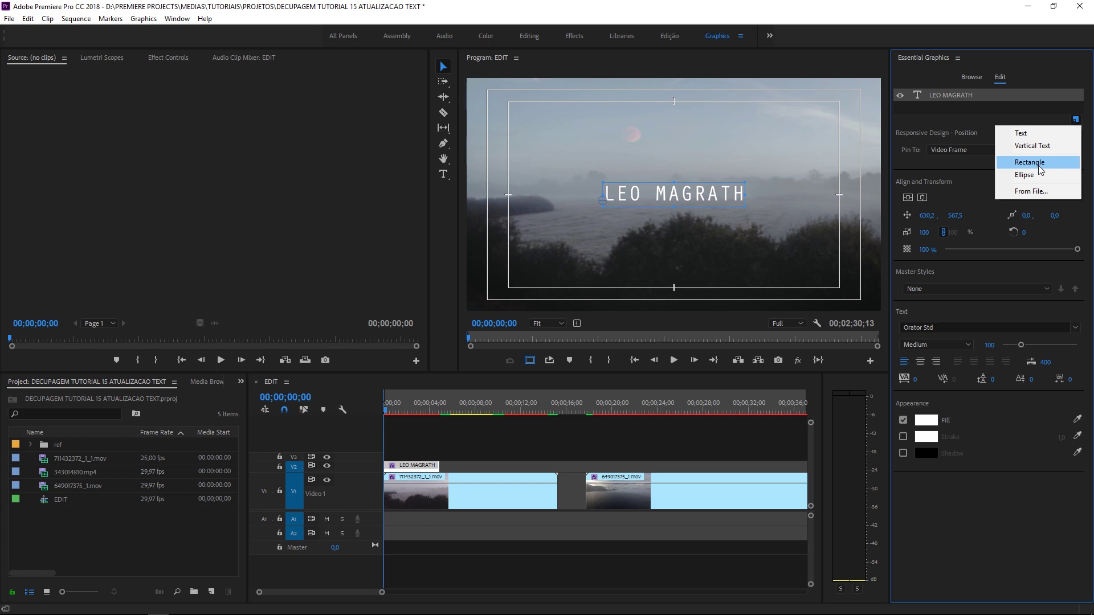
left_click(1038, 165)
mouse_move(702, 218)
left_mouse_down()
mouse_move(632, 197)
mouse_move(730, 189)
left_mouse_up()
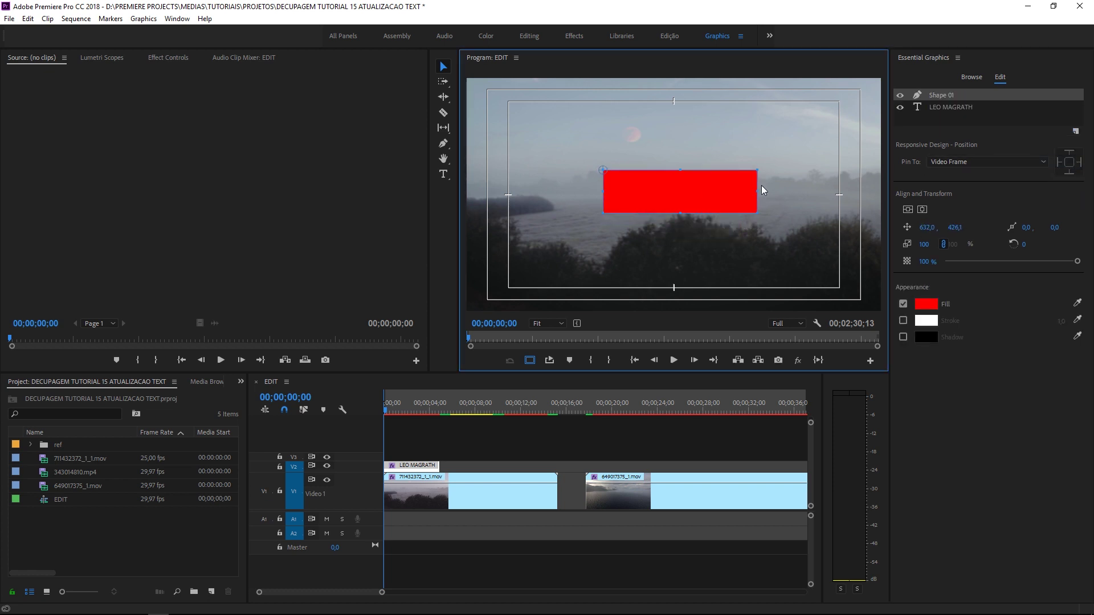
left_click_drag(955, 96, 955, 116)
Step: Remove the rectangle's fill, give it a stroke of 6, and centre it in the frame
left_click(903, 304)
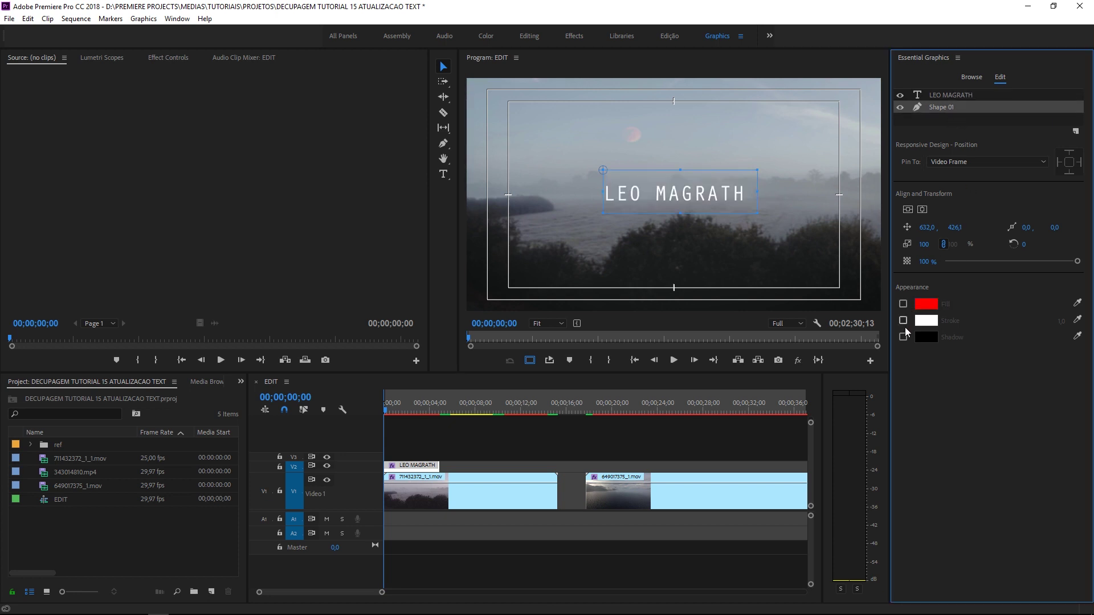
left_click(902, 321)
left_click_drag(1060, 320, 1064, 320)
left_click(924, 211)
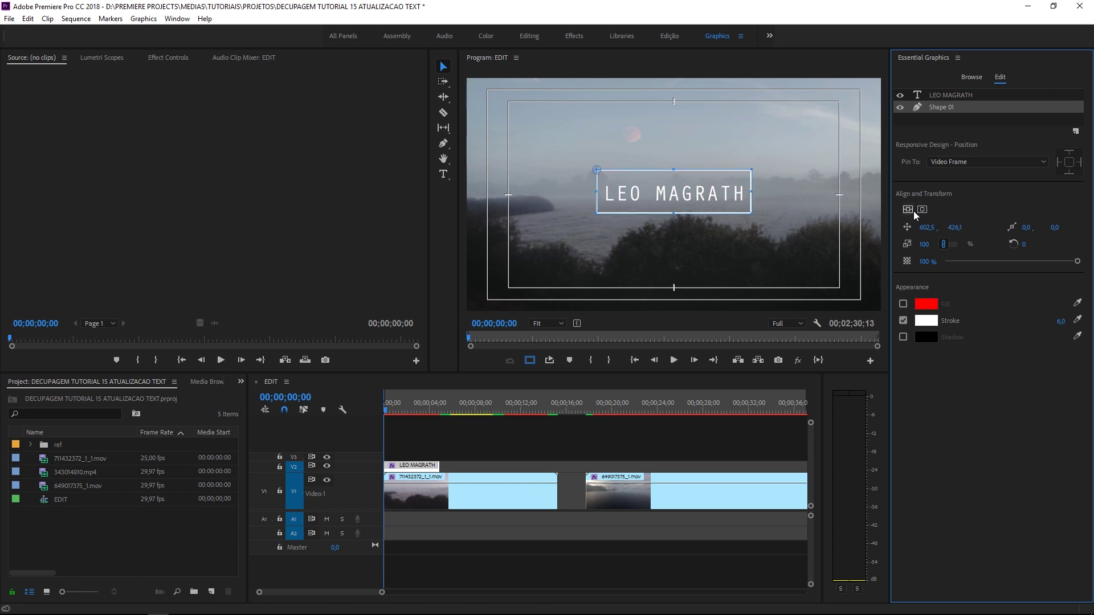
left_click(912, 210)
Step: Try moving the boxed title up-left, undo it, and reselect the LEO MAGRATH layer
left_click(940, 95, "ctrl")
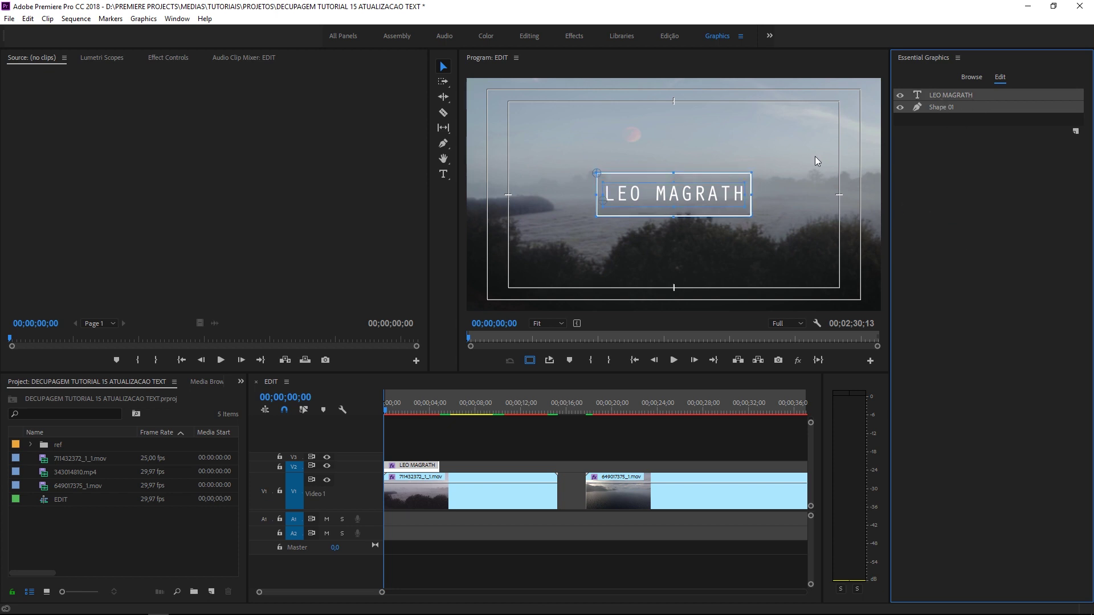
left_click_drag(745, 185, 674, 133)
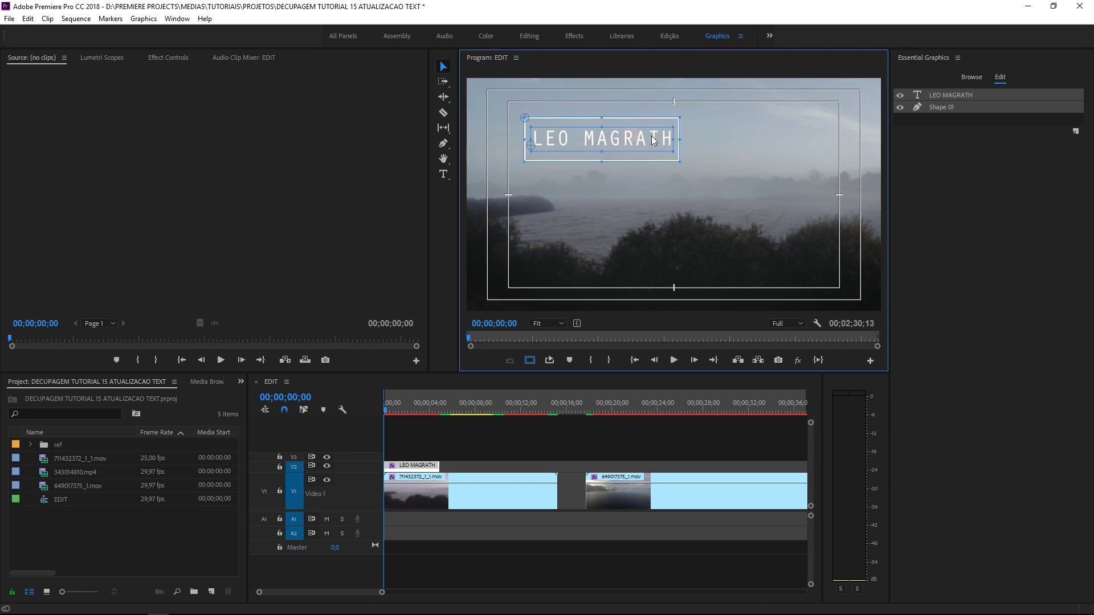
key("ctrl+z")
left_click(966, 151)
left_click(945, 118)
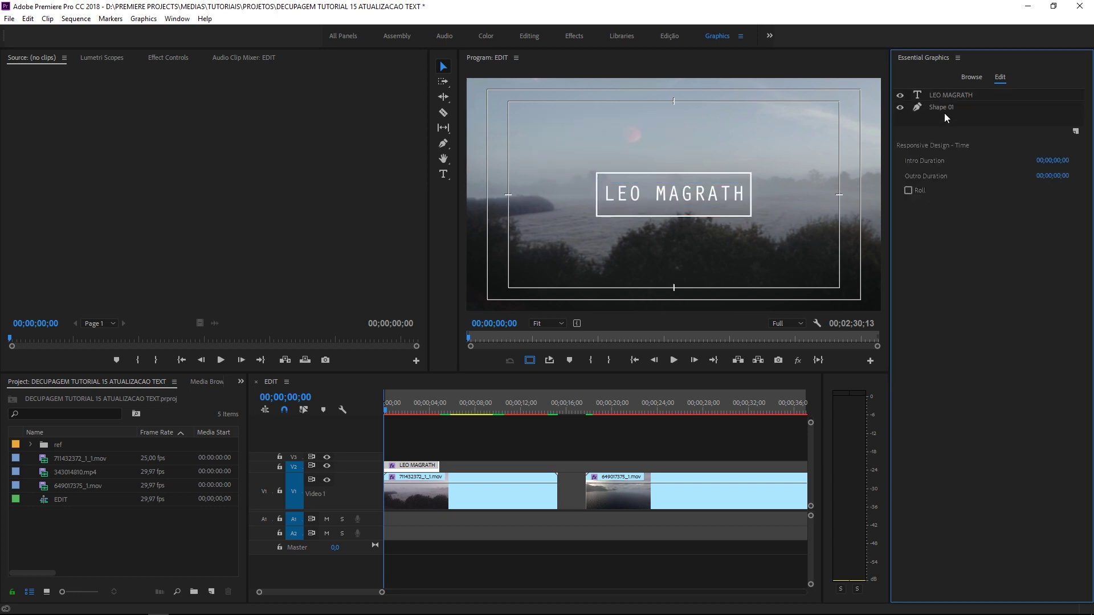
left_click(929, 95)
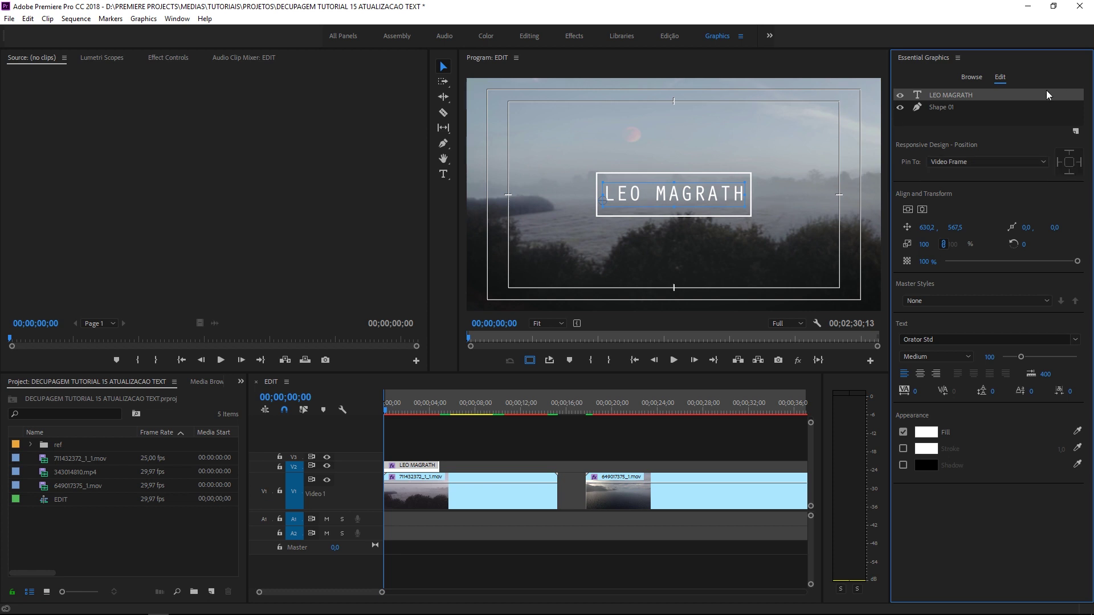
left_click(945, 111)
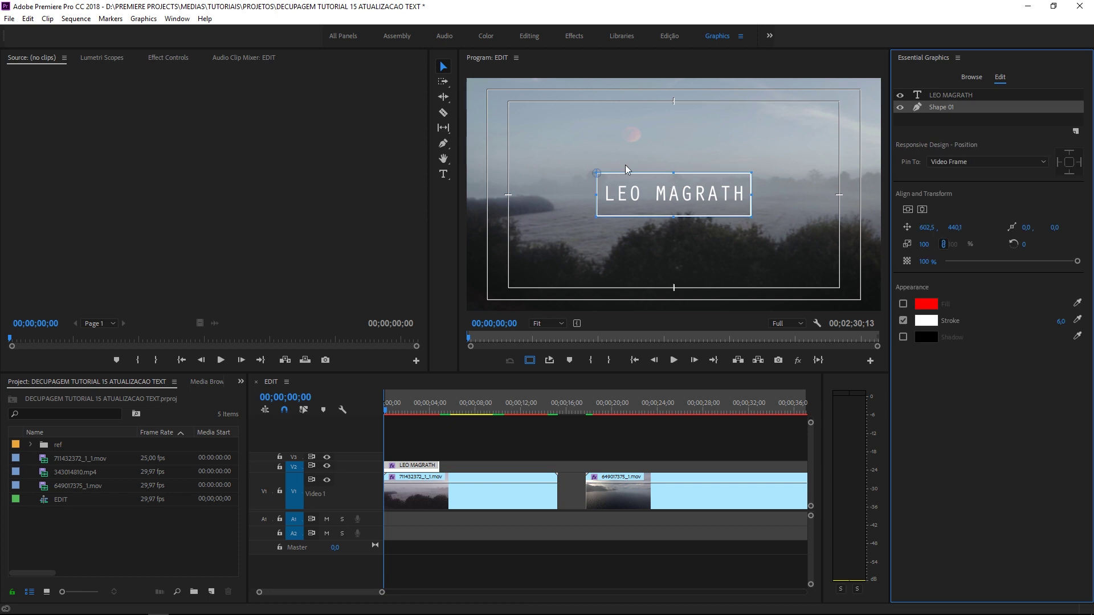
left_click(938, 165)
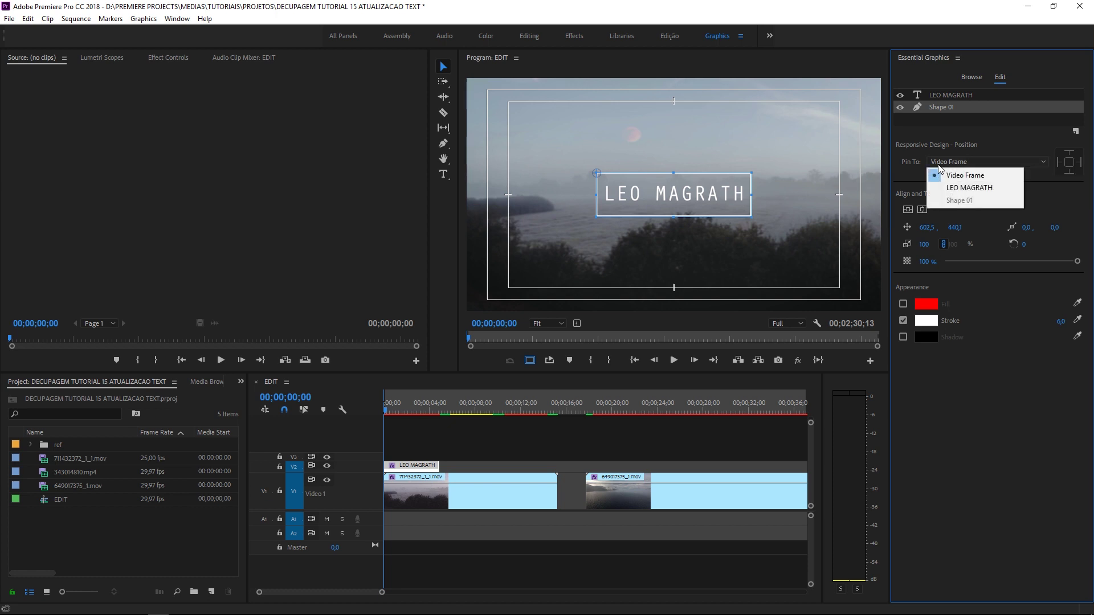
left_click(959, 187)
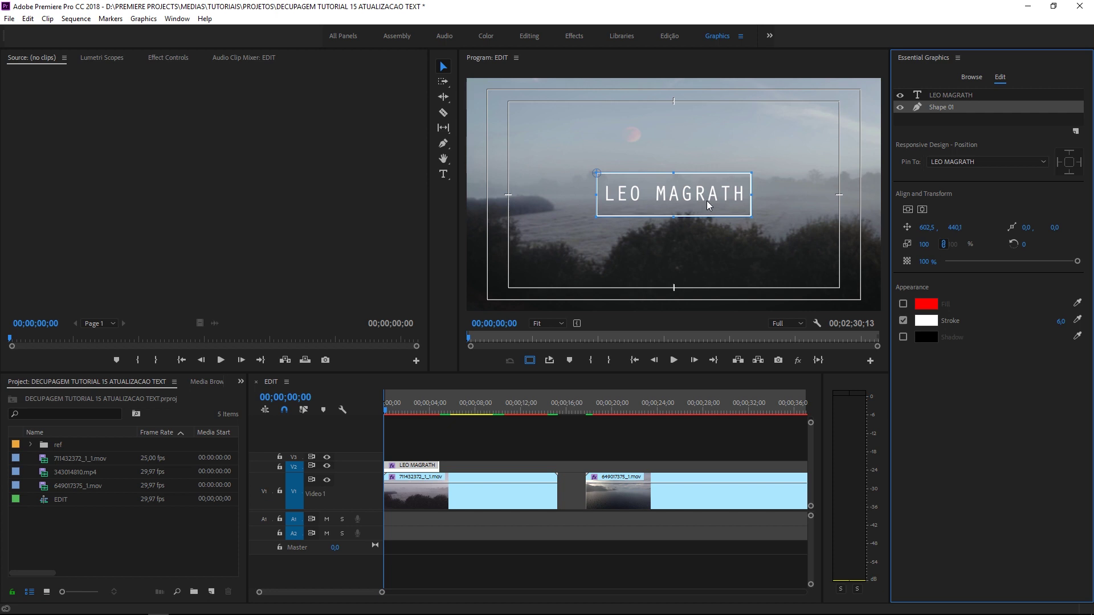
double_click(707, 199)
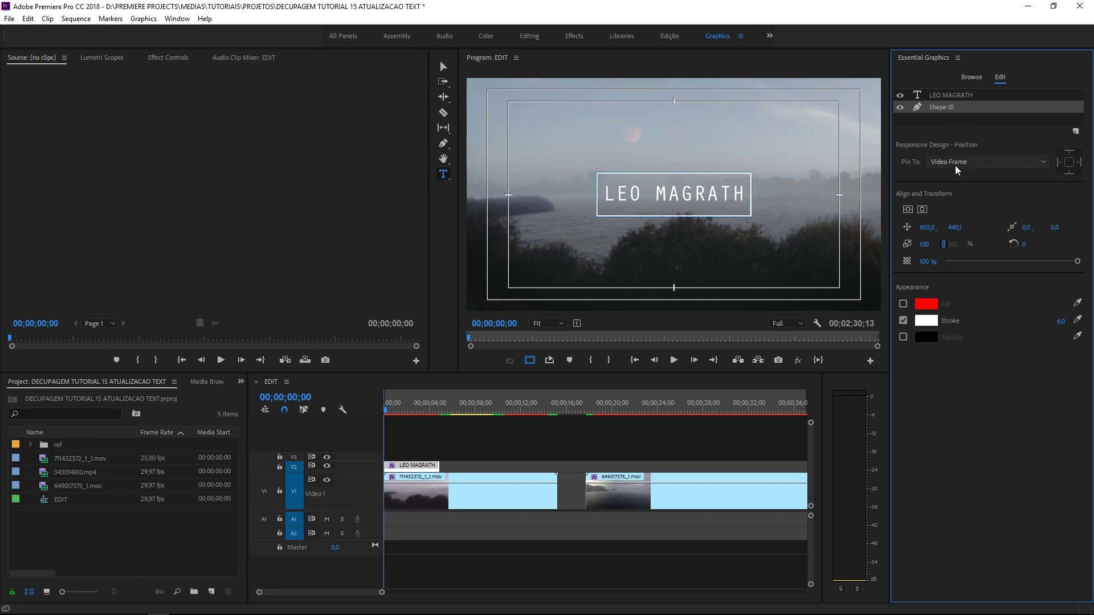
left_click(986, 162)
left_click(963, 188)
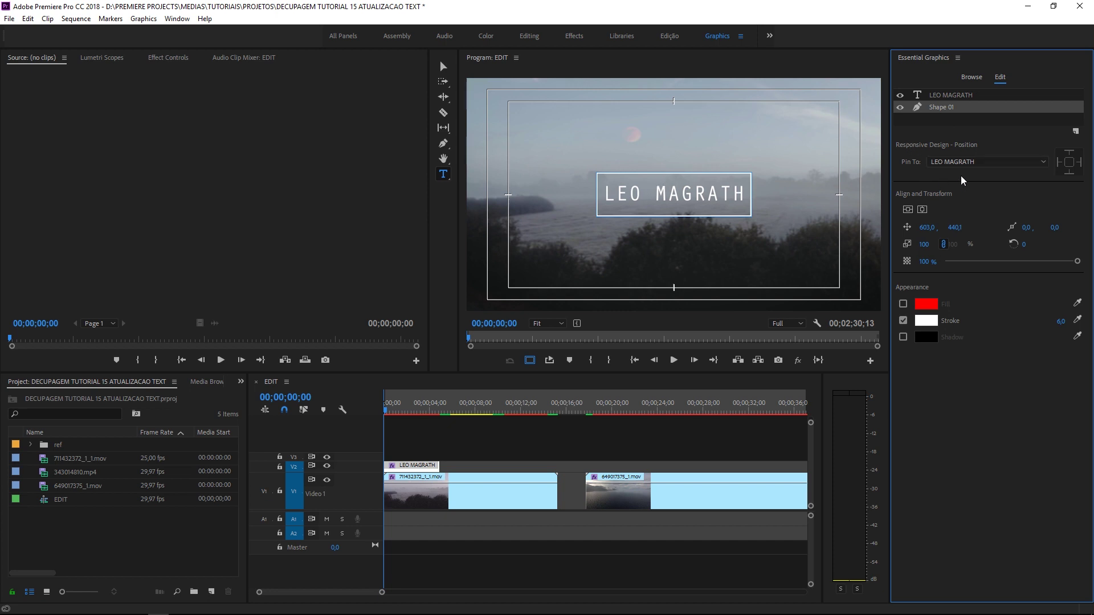
left_click(1067, 166)
left_click_drag(925, 228, 926, 228)
left_click(945, 96)
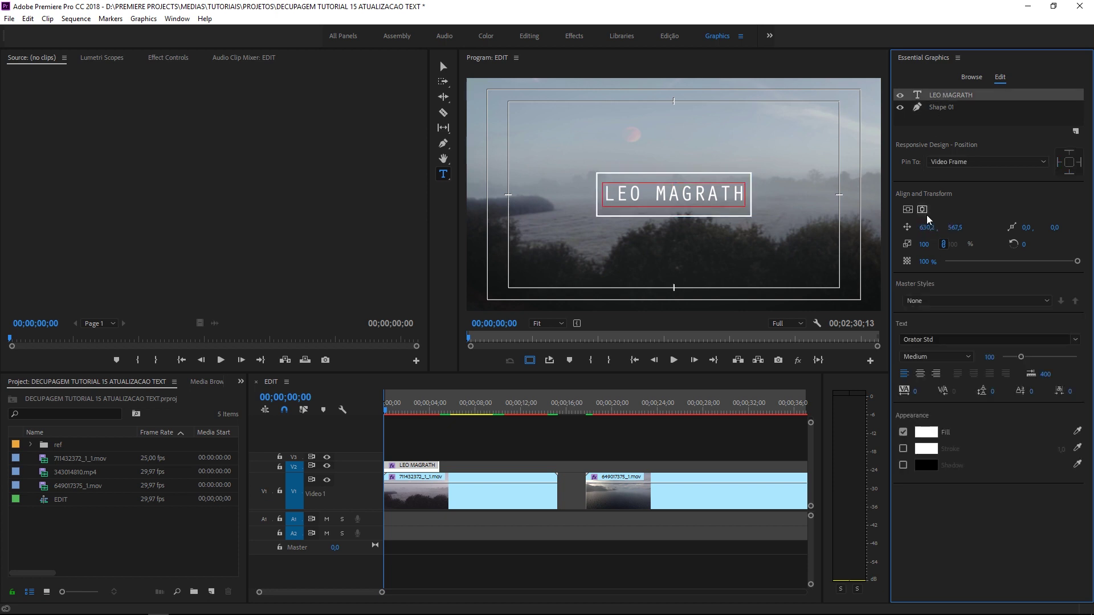
left_click_drag(926, 228, 922, 199)
left_click(922, 209)
left_click(908, 209)
left_click(937, 109)
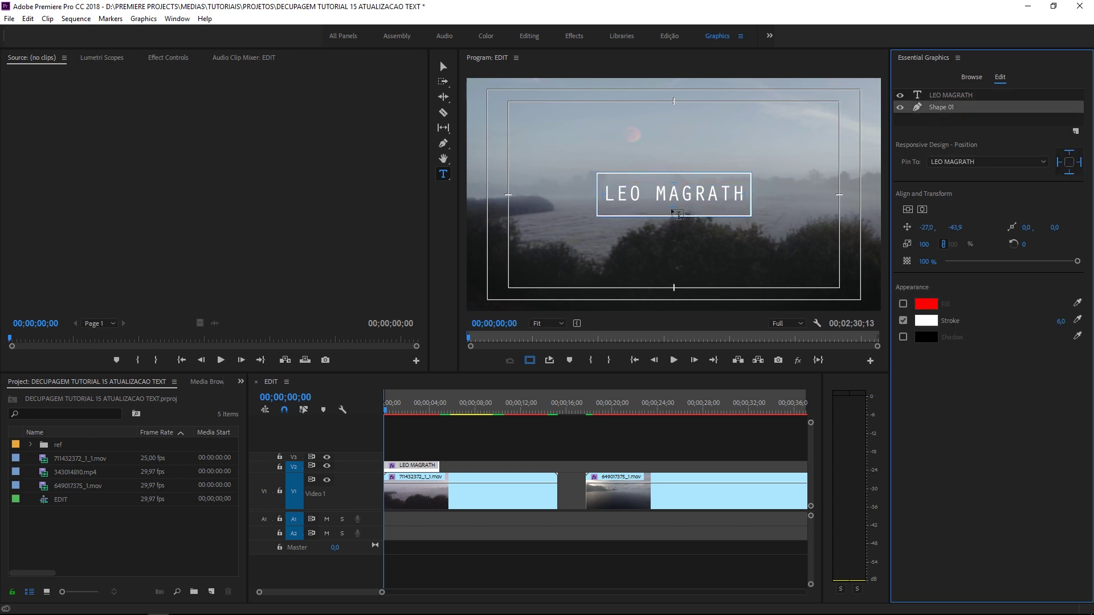
left_click(1069, 163)
left_click(979, 161)
left_click(967, 191)
Step: Append EDIT after MAGRATH in the title and centre it horizontally
left_click(943, 95)
left_click(762, 196)
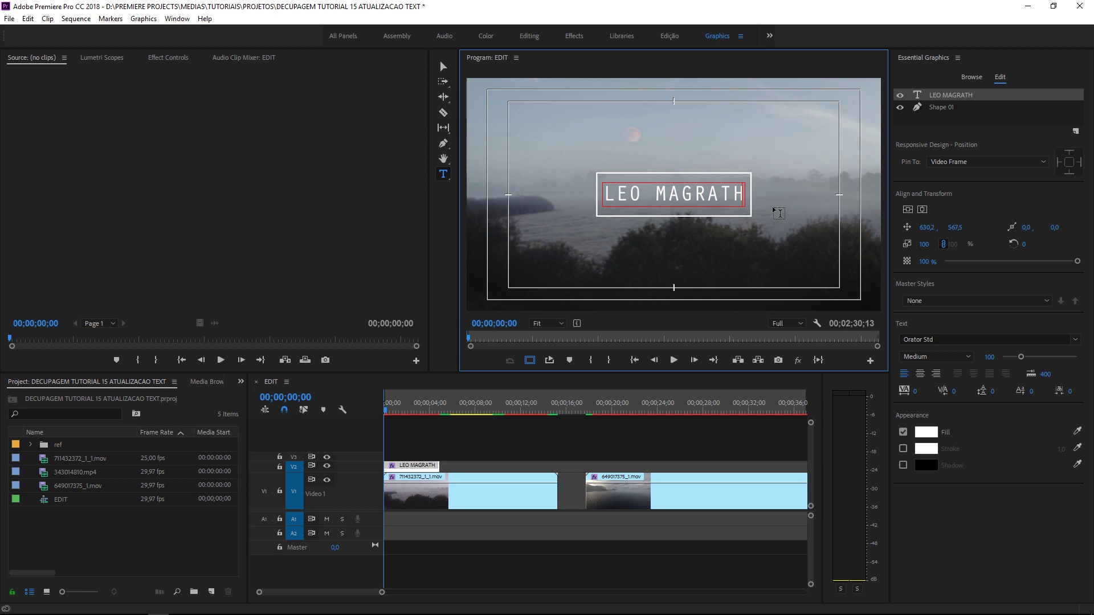
type(" EDI")
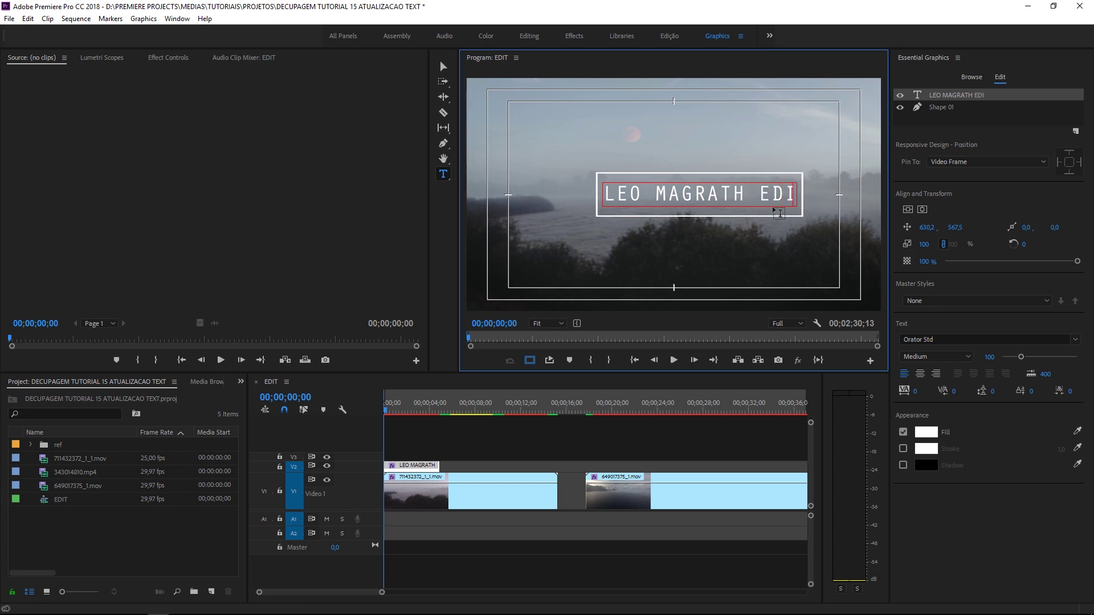
type("G")
key("BackSpace")
type("T")
left_click(908, 210)
Step: Move EDIT onto its own second line beneath MAGRATH, re-centring the title
left_click(721, 194)
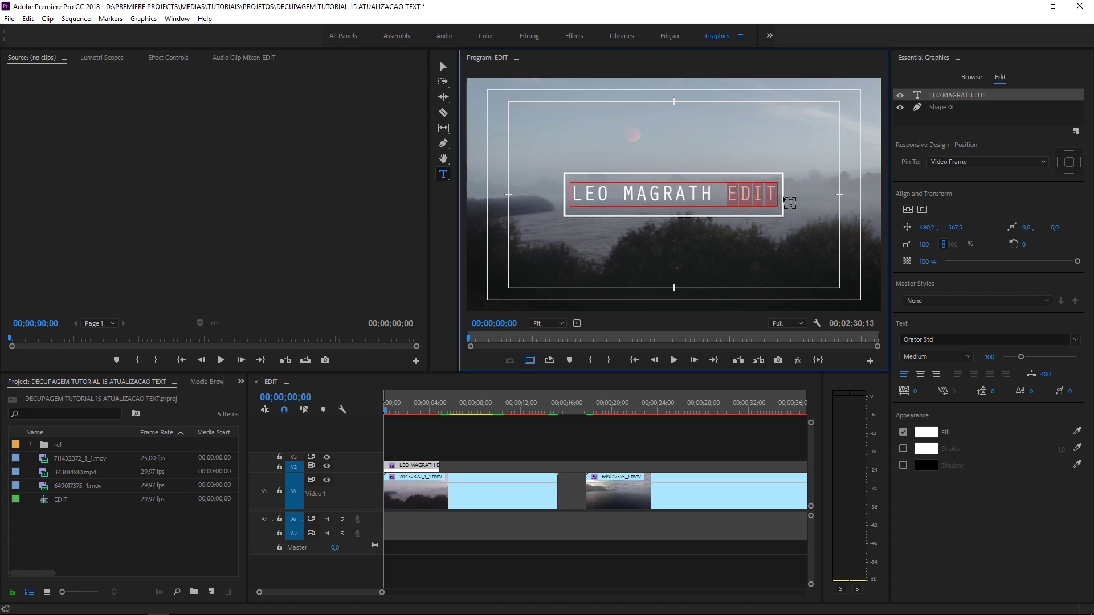
key("BackSpace")
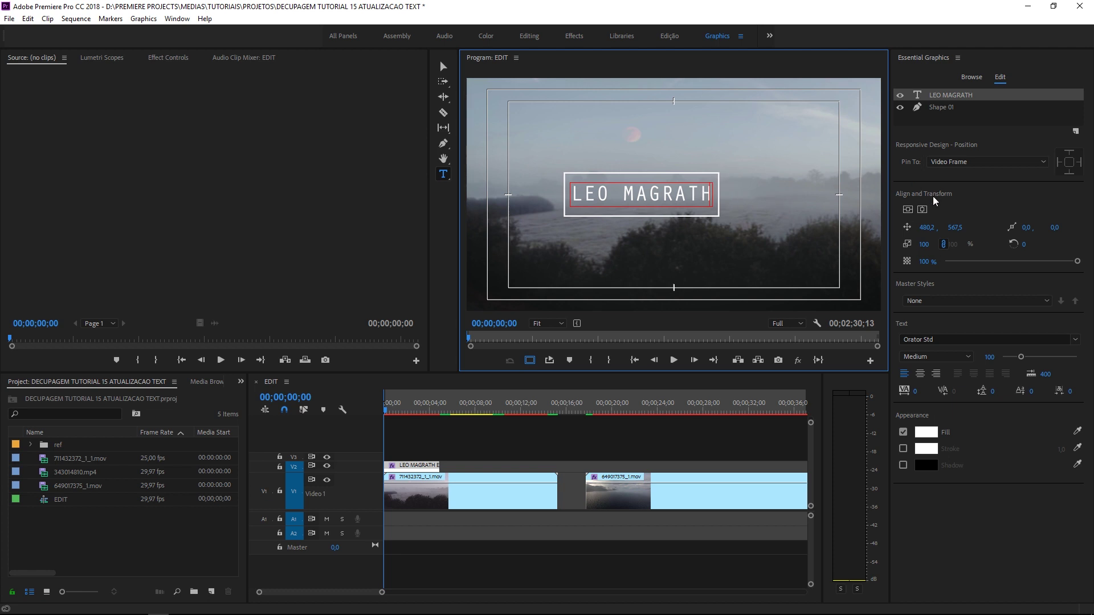
left_click(921, 210)
left_click(741, 192)
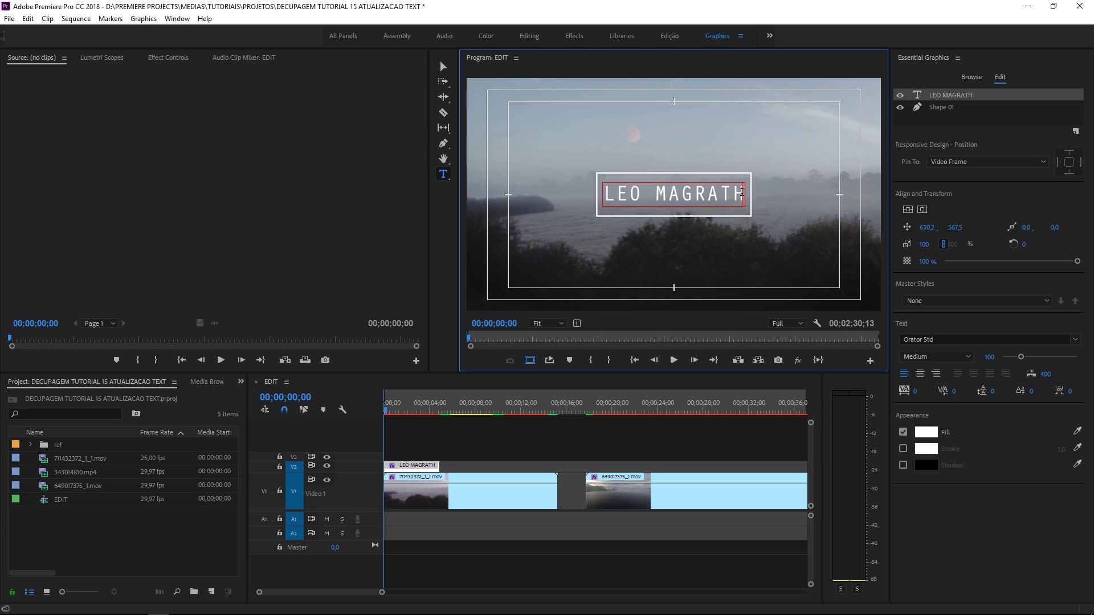
key("Return")
type("EDIT")
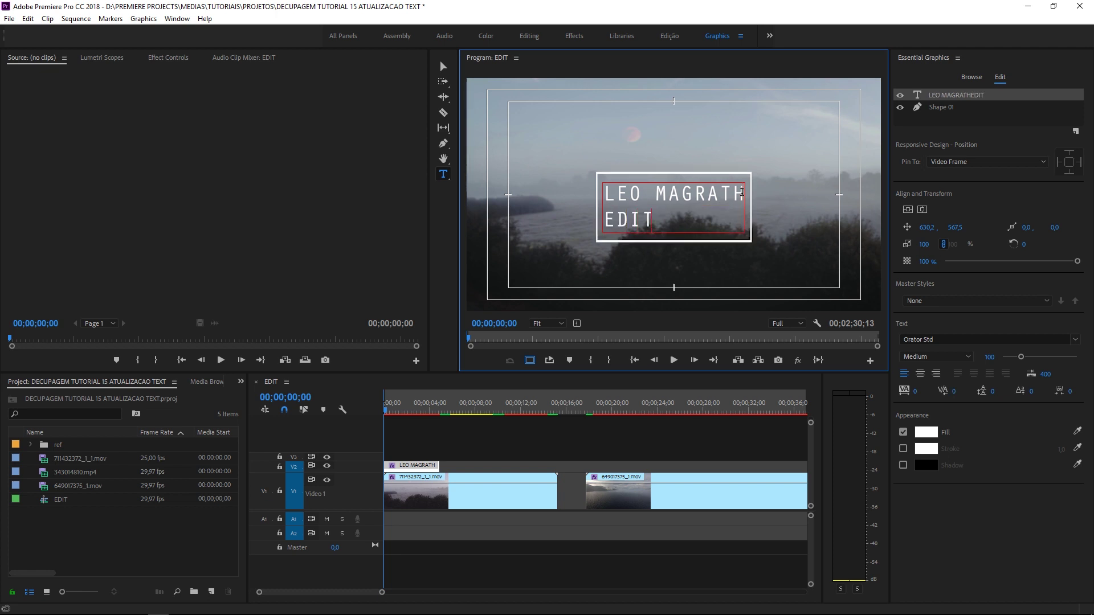
key("alt+Tab")
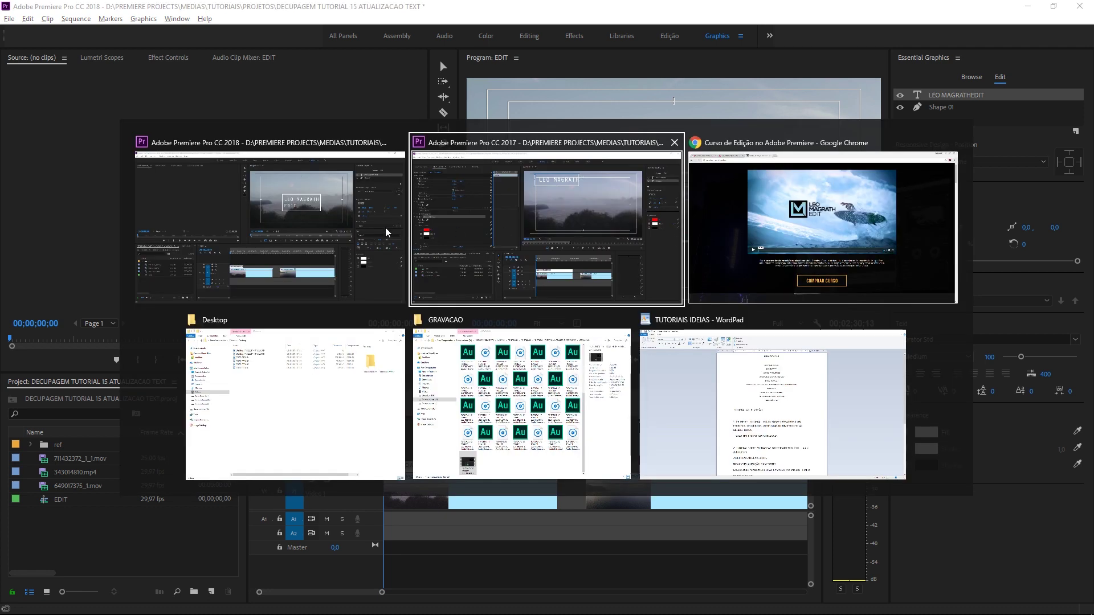
Step: In Premiere Pro CC 2017, centre the box and LEO MAGRATH title horizontally and vertically
key("alt+Tab")
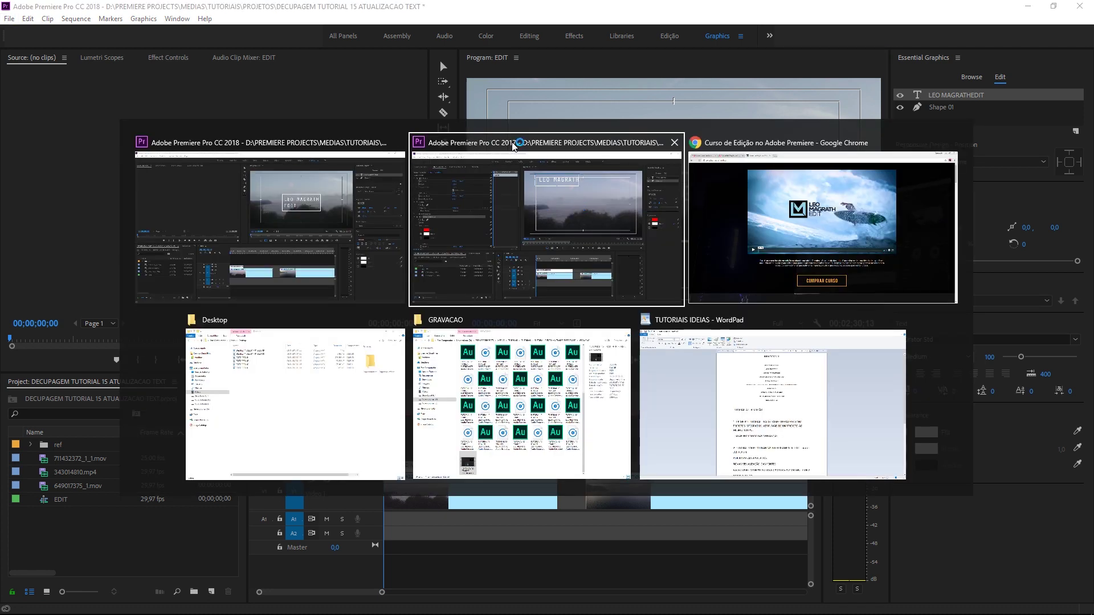
left_click(552, 231)
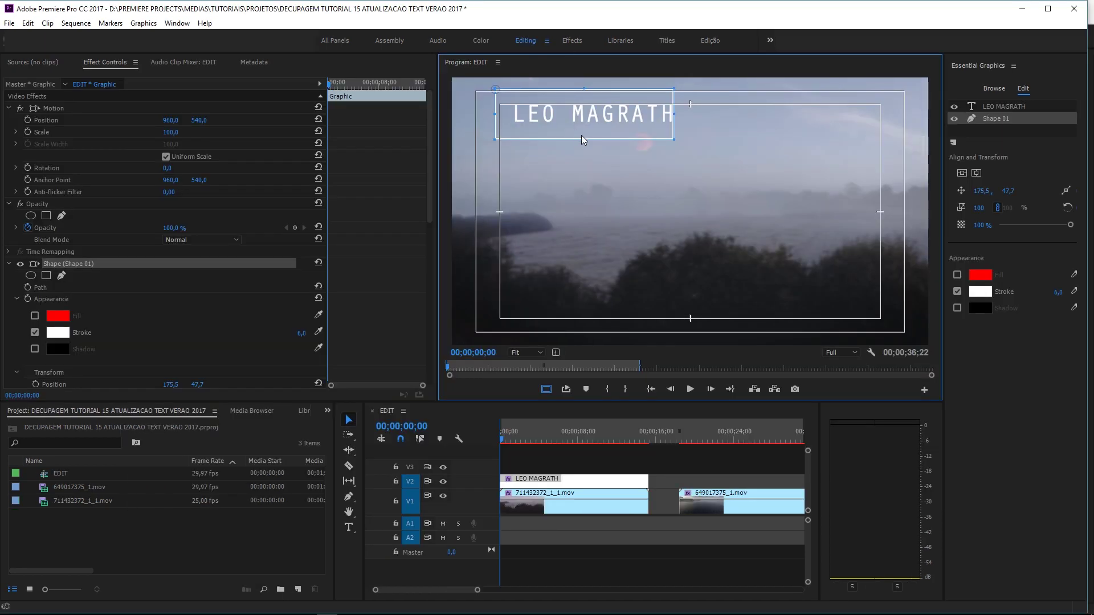
left_click(976, 172)
left_click(961, 173)
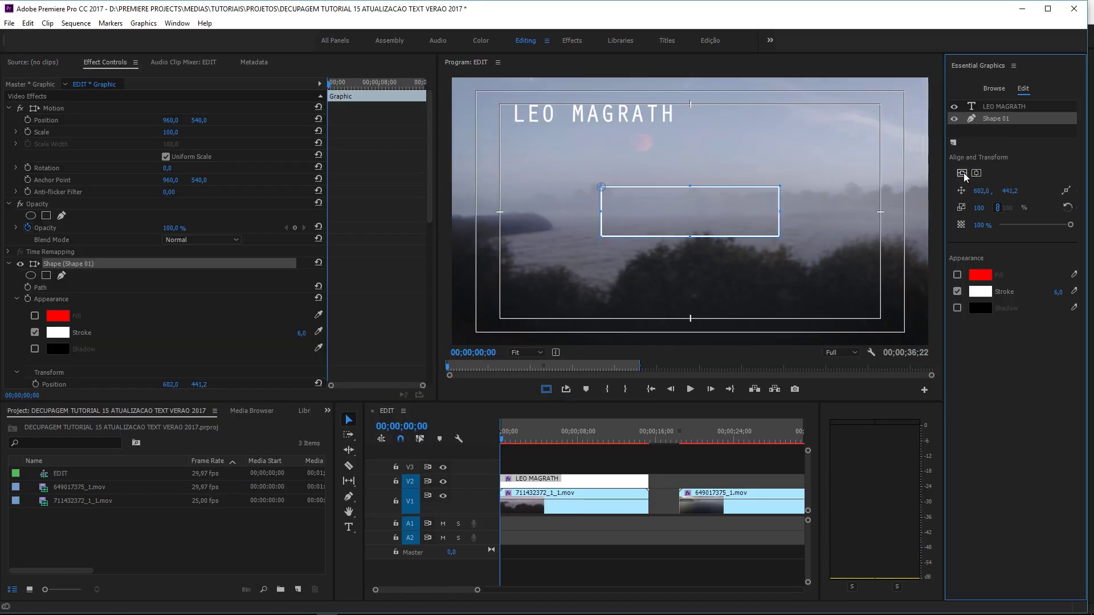
left_click(985, 108)
left_click(977, 173)
left_click(961, 173)
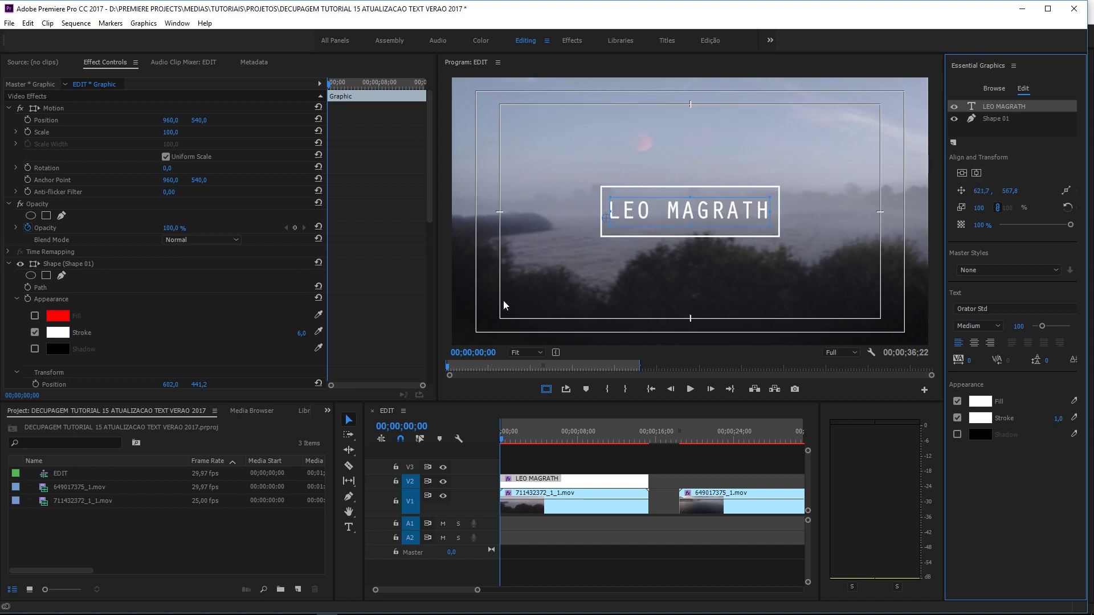
Step: Extend the title to LEO MAGRATH EDIT, letting EDIT overflow the unchanged box
left_click(350, 531)
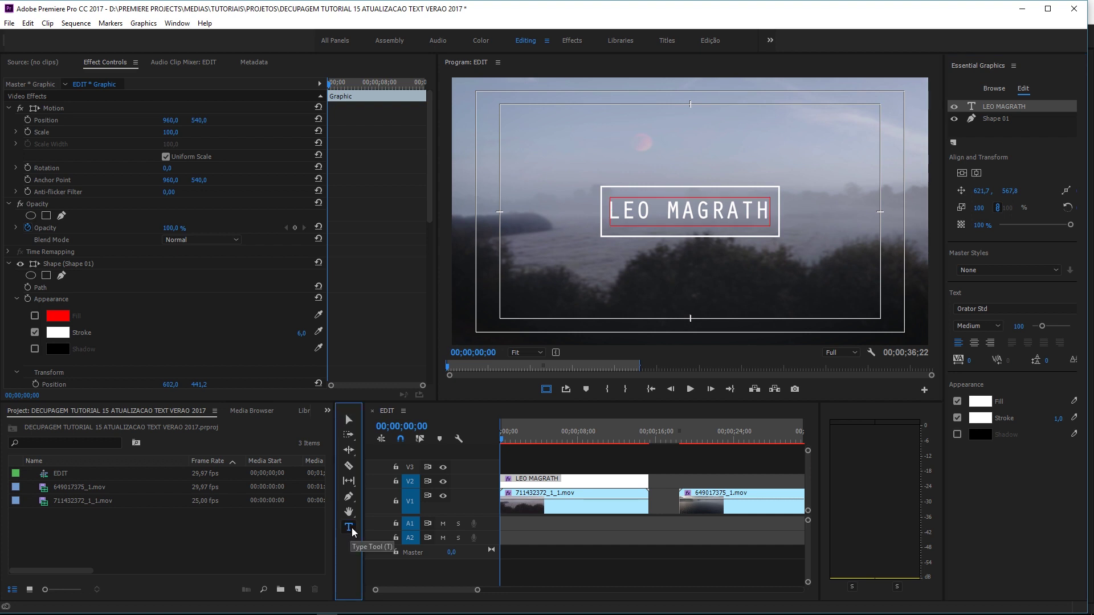
left_click(778, 219)
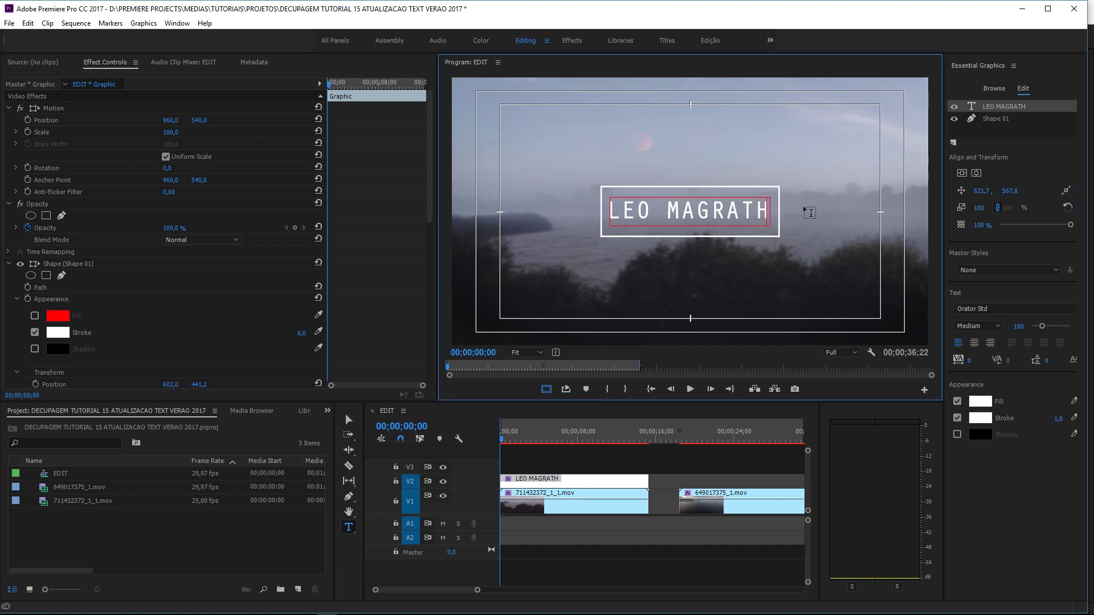
type(" EDIT")
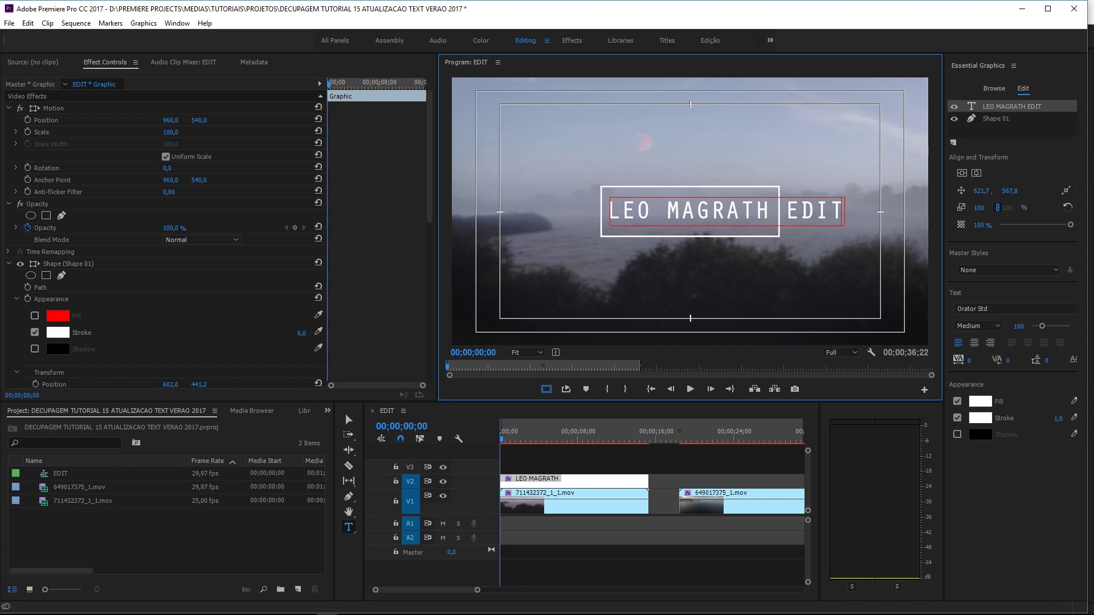
left_click(994, 120)
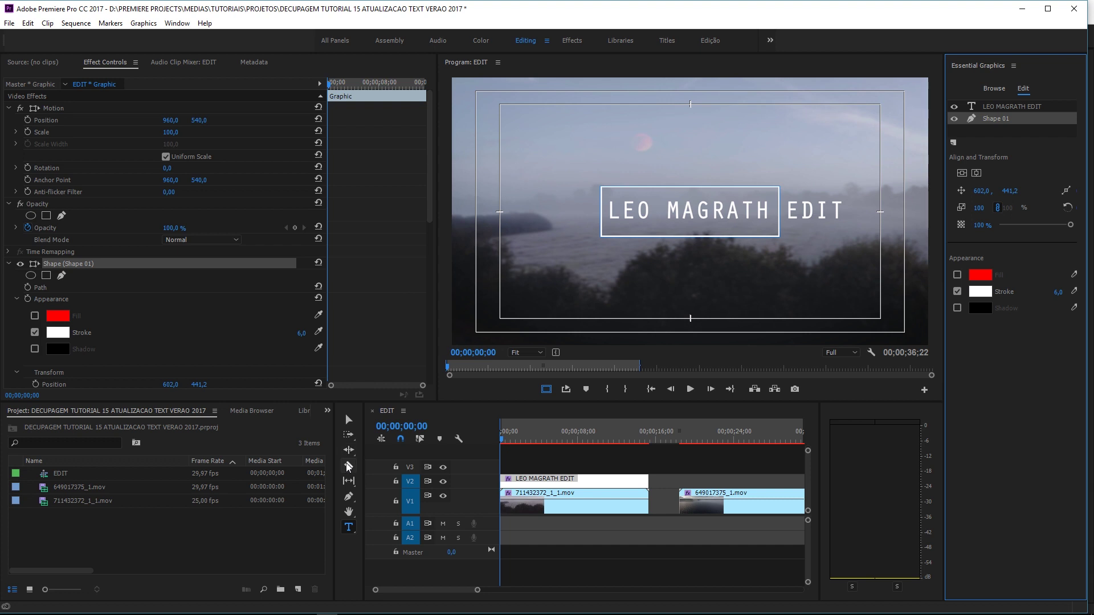
left_click(349, 419)
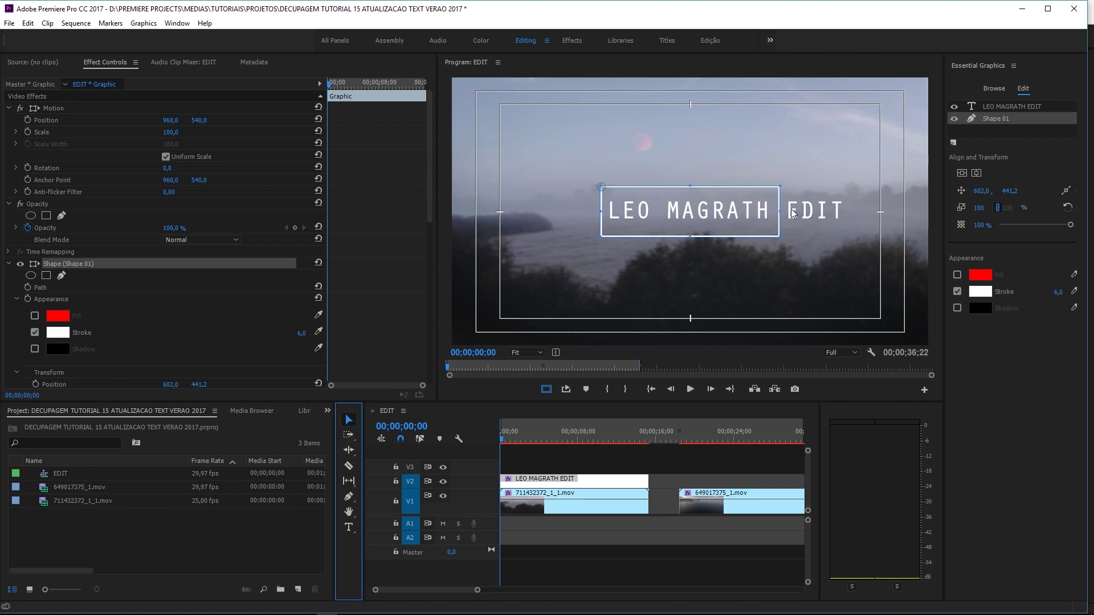
key("alt+Tab")
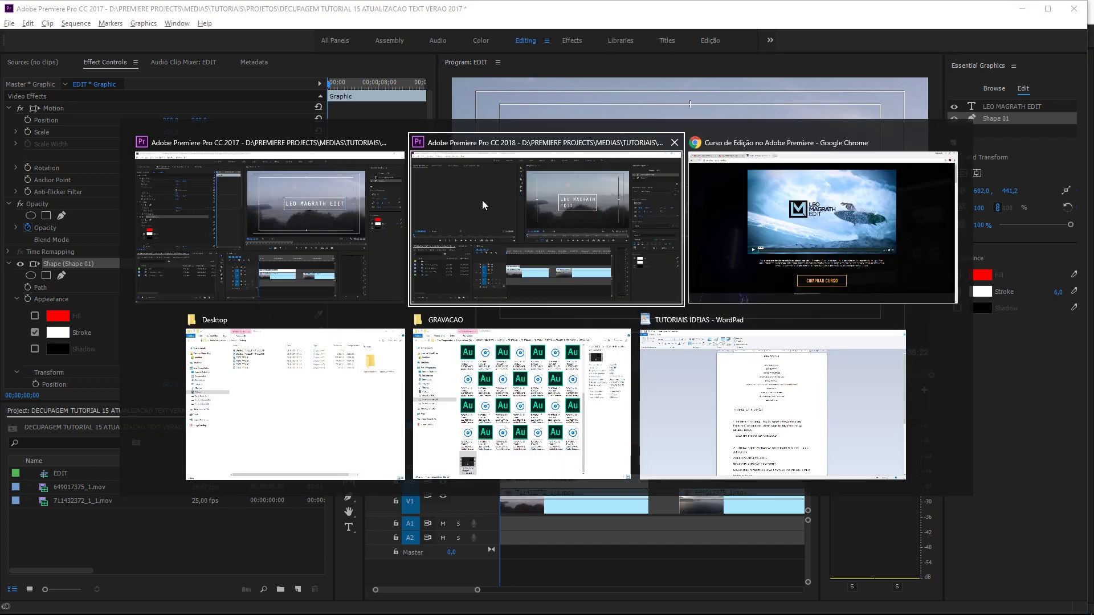
Step: Lengthen the V2 title clip and break the text into LEO, MAGRATH and EDIT lines
left_click(491, 171)
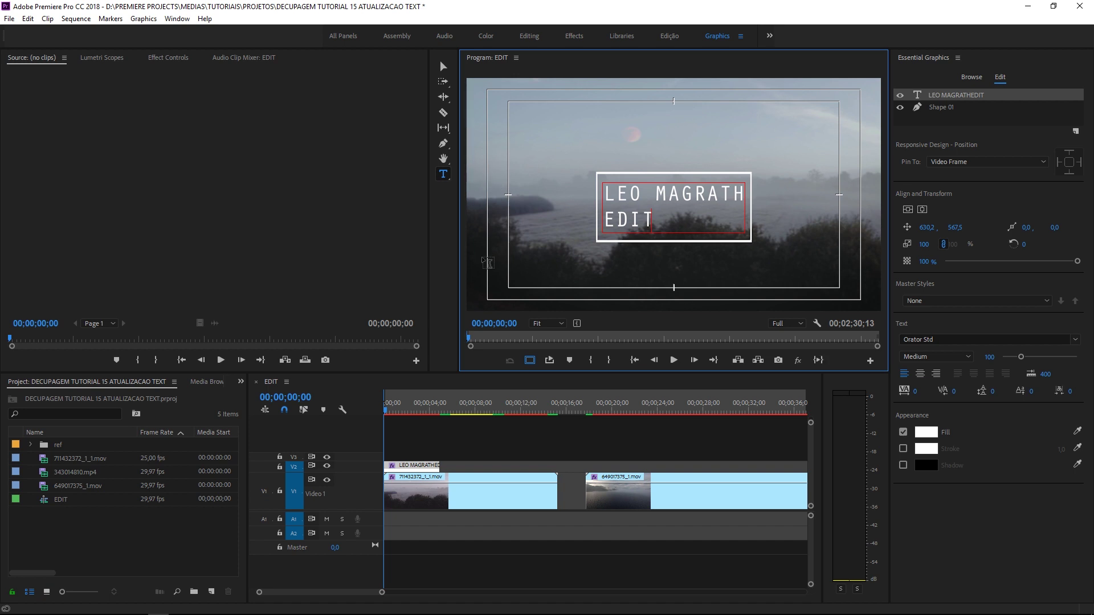
left_click_drag(439, 465, 558, 465)
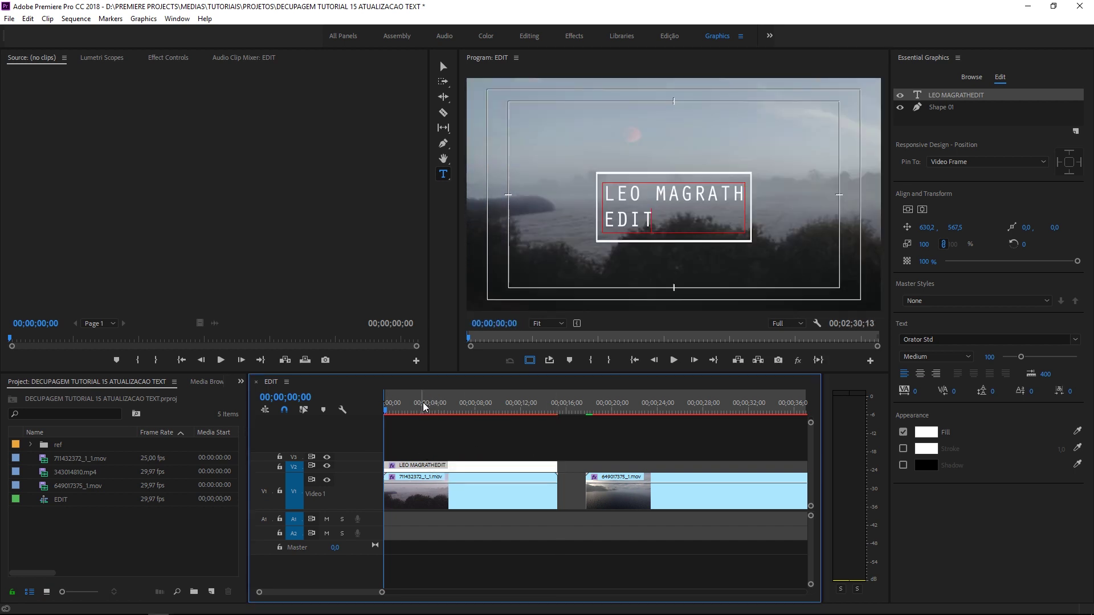
left_click(663, 197)
key("Left")
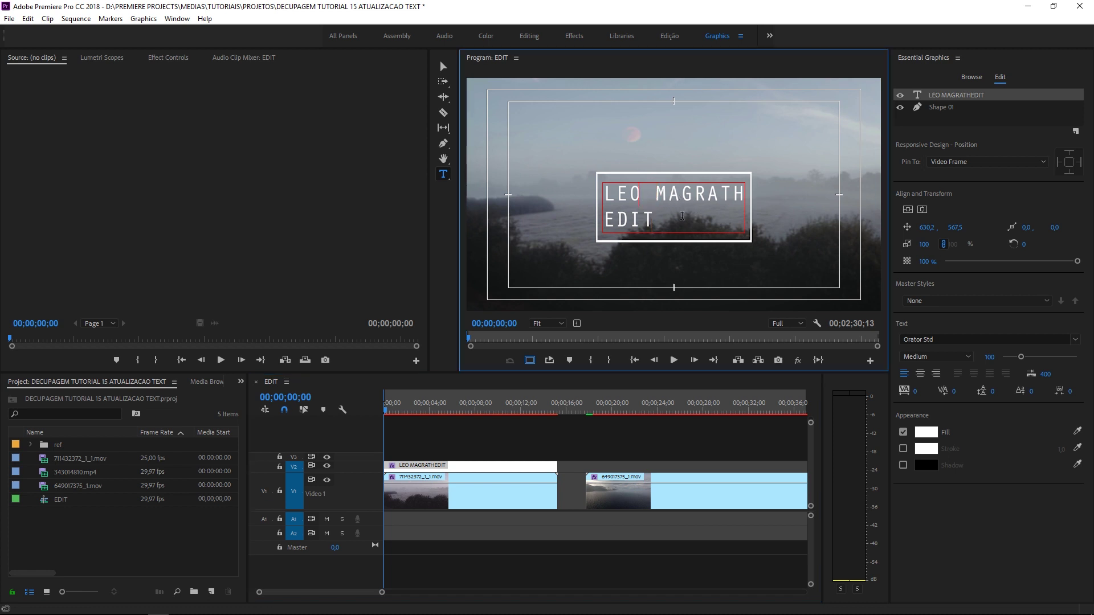
key("Delete")
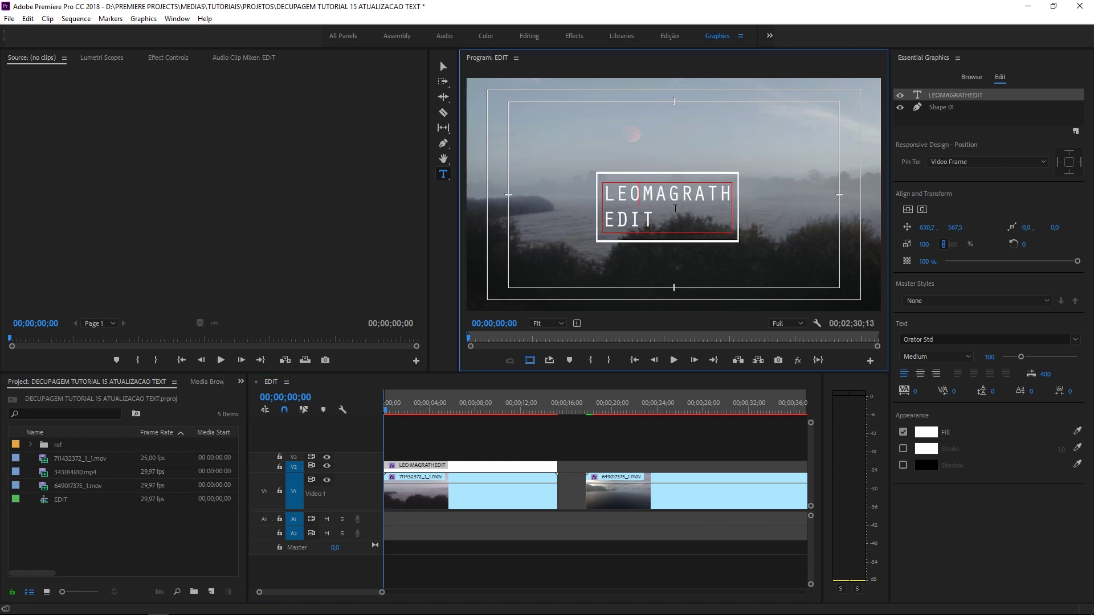
key("Return")
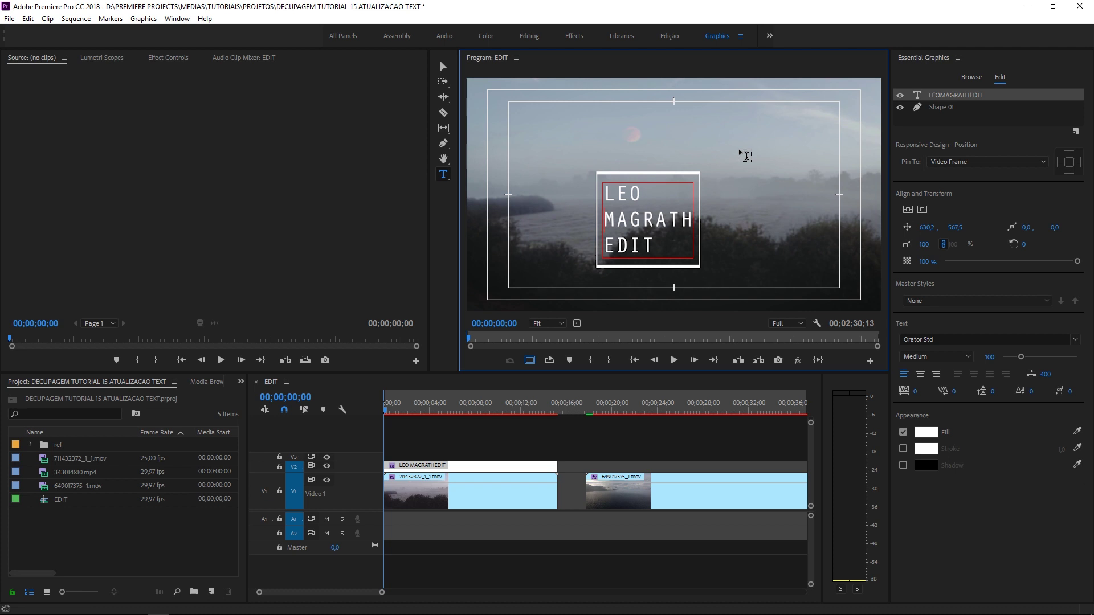
left_click(445, 70)
Step: Drag the three-line title to the top-left, check Shape 01's pin, and save the project
mouse_move(659, 228)
left_mouse_down()
mouse_move(563, 154)
mouse_move(576, 158)
left_mouse_up()
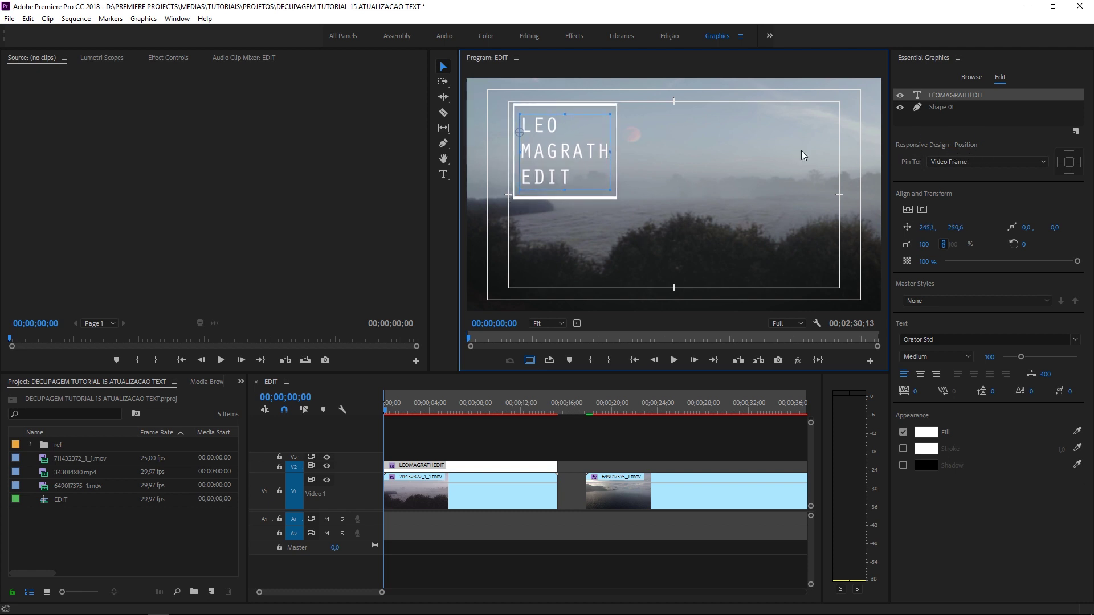
left_click(968, 108)
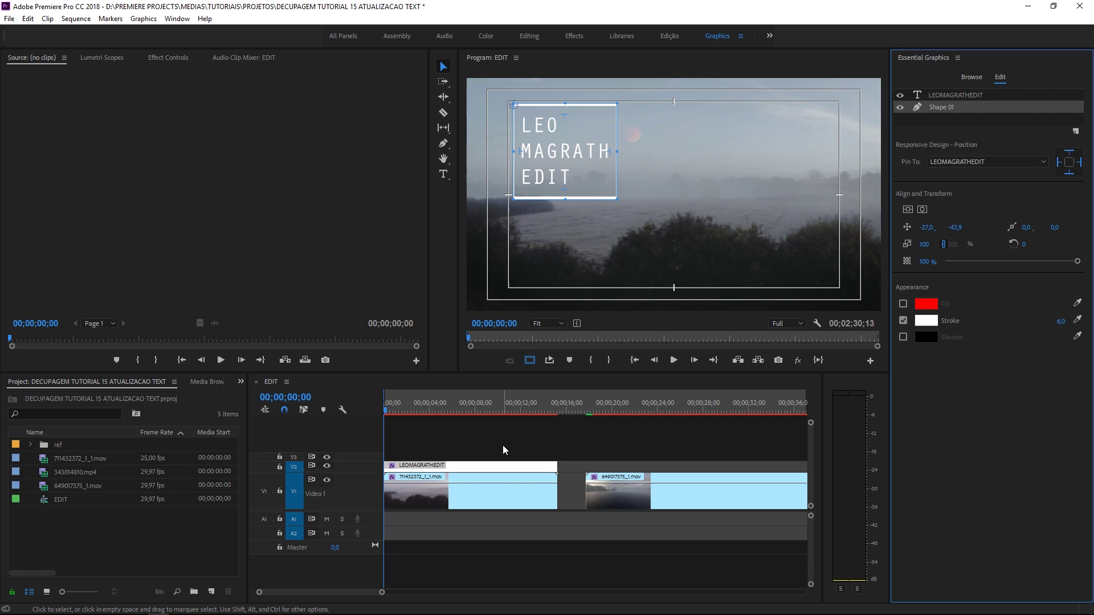
key("ctrl+s")
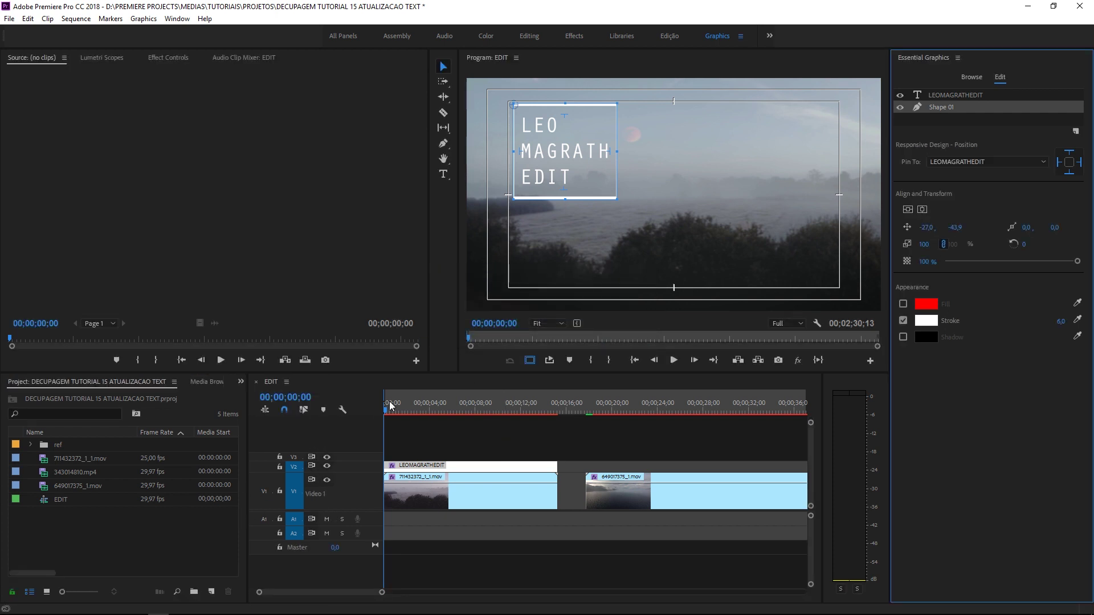
Step: Undo a stray LEO text and trim the LEOMAGRATHEDIT clip's end shorter
key("t")
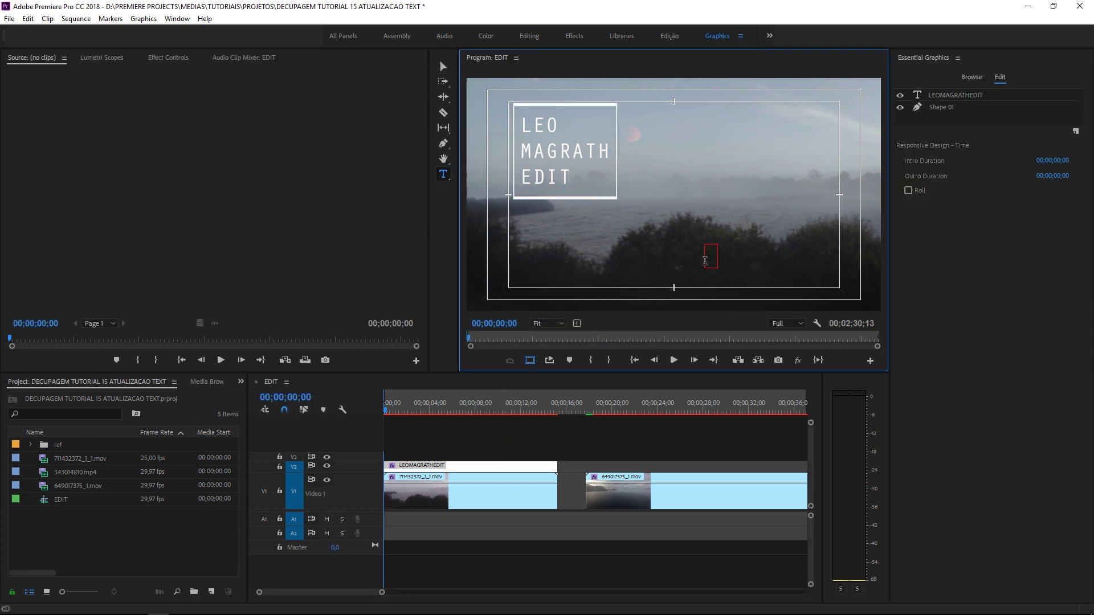
left_click(705, 262)
type("LEO")
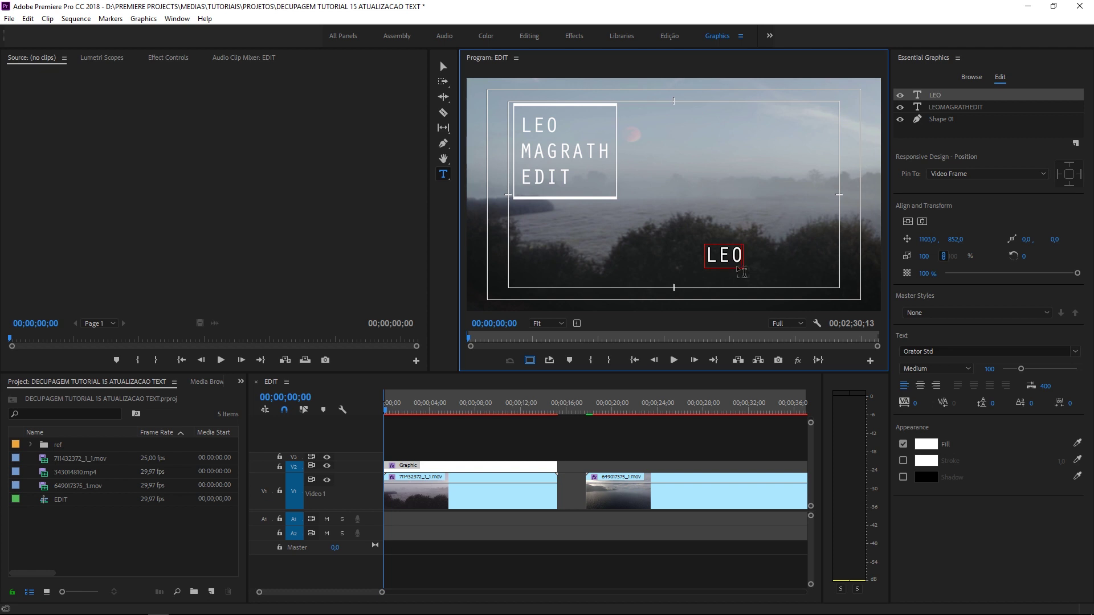
key("ctrl+z")
key("ctrl+z")
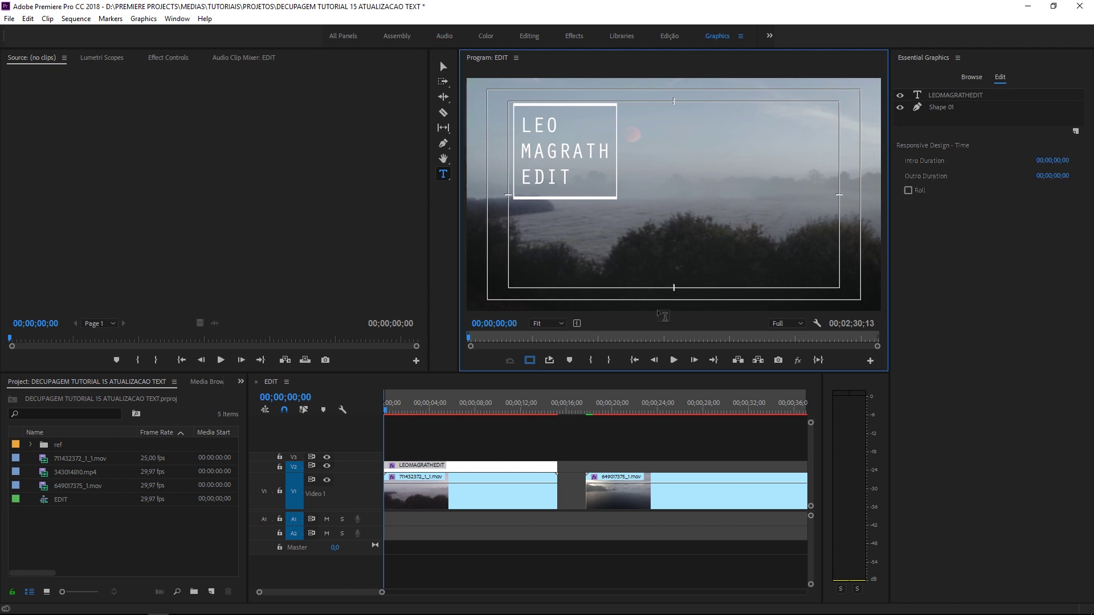
left_click_drag(556, 466, 458, 465)
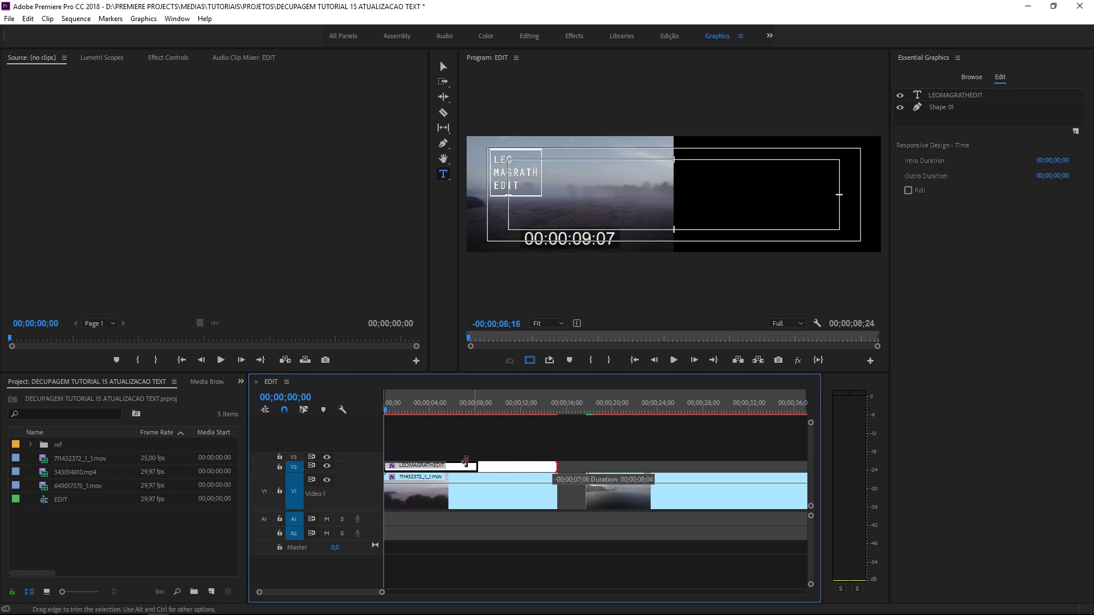
Step: At about 7;28, start a new title reading LEO MAGRATH
left_click(473, 408)
left_click(649, 254)
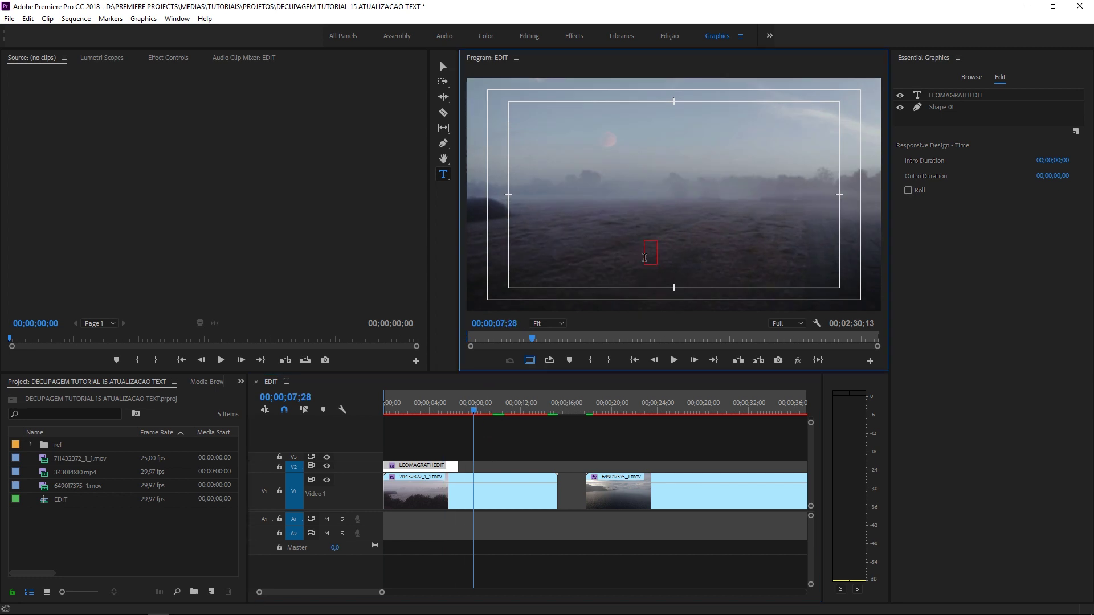
type("LEO MA")
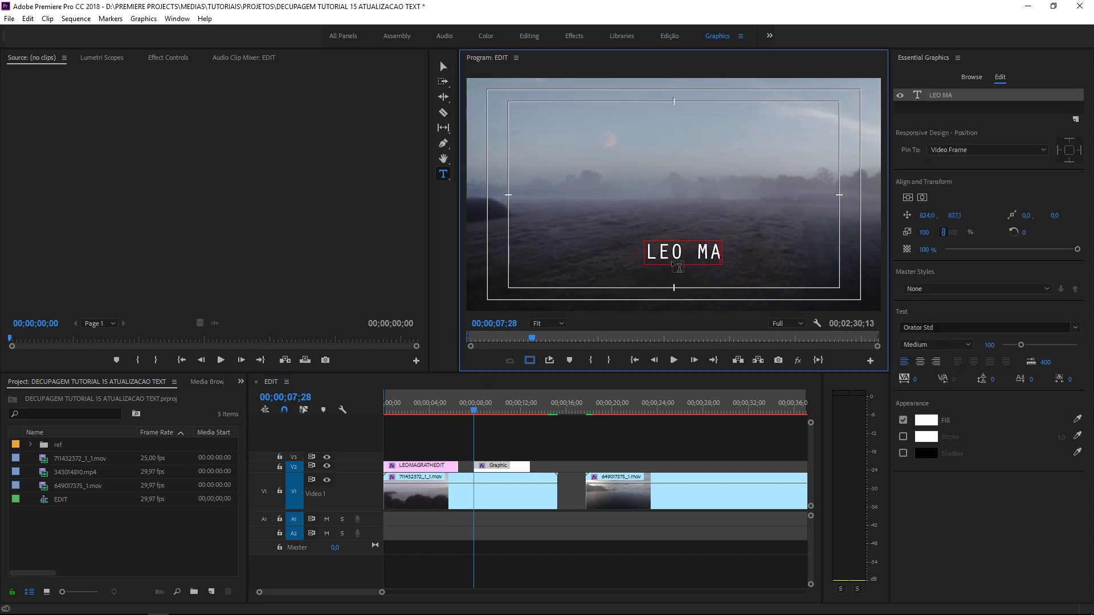
type("GRATH")
Step: Centre LEO MAGRATH horizontally and vertically in the frame
left_click(916, 234)
left_click(922, 197)
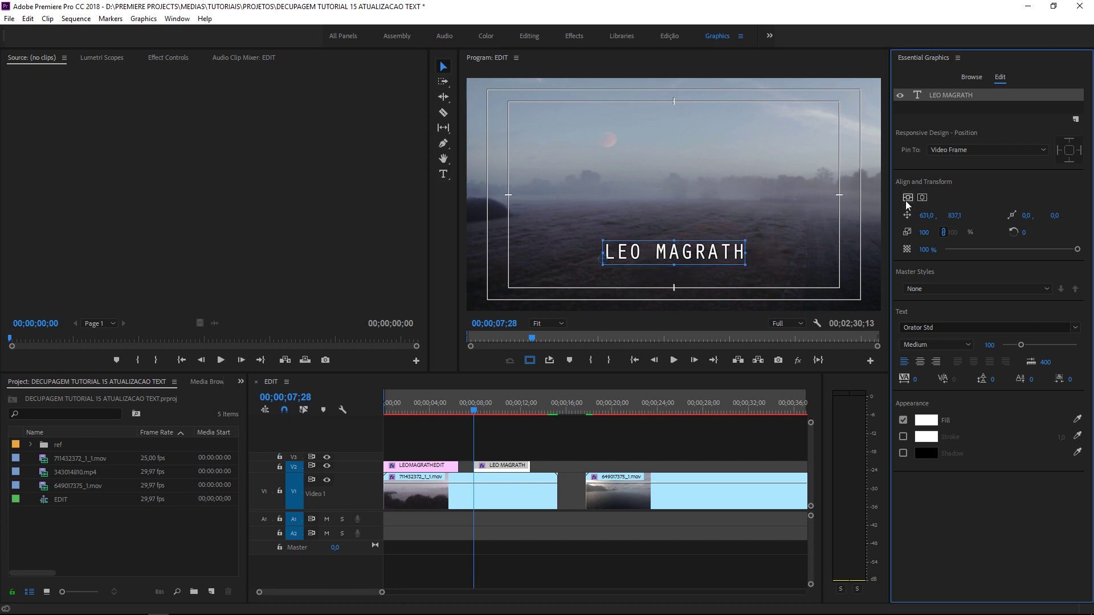
left_click(907, 197)
Step: Add an EDIÇÃO text layer directly under LEO MAGRATH and pin its top edge
key("t")
left_click(634, 259)
type("EDI")
type("ÇÃÃO")
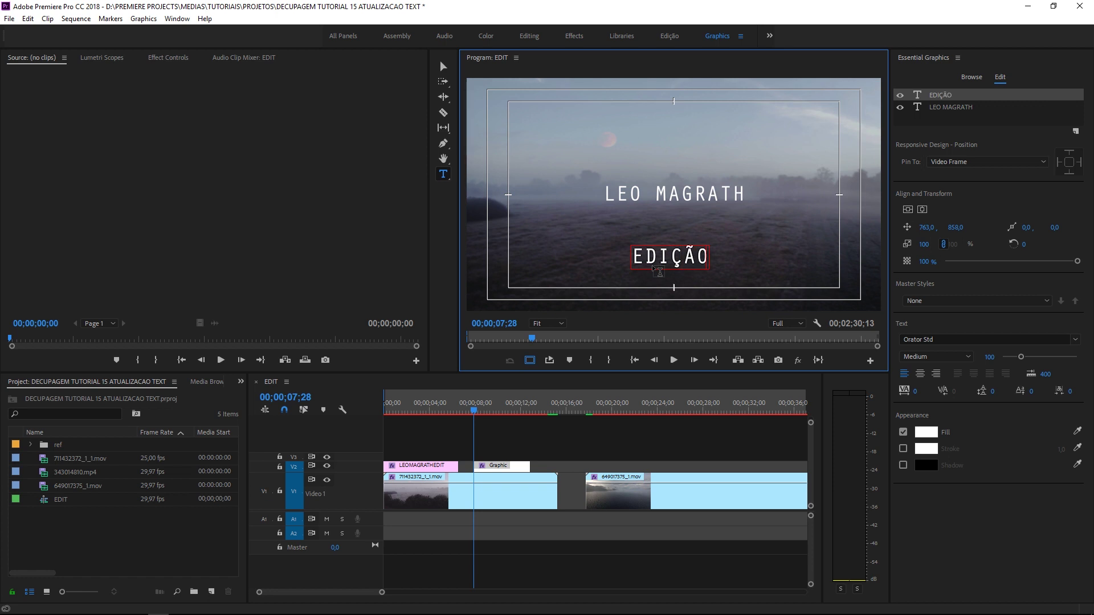
left_click_drag(924, 228, 888, 227)
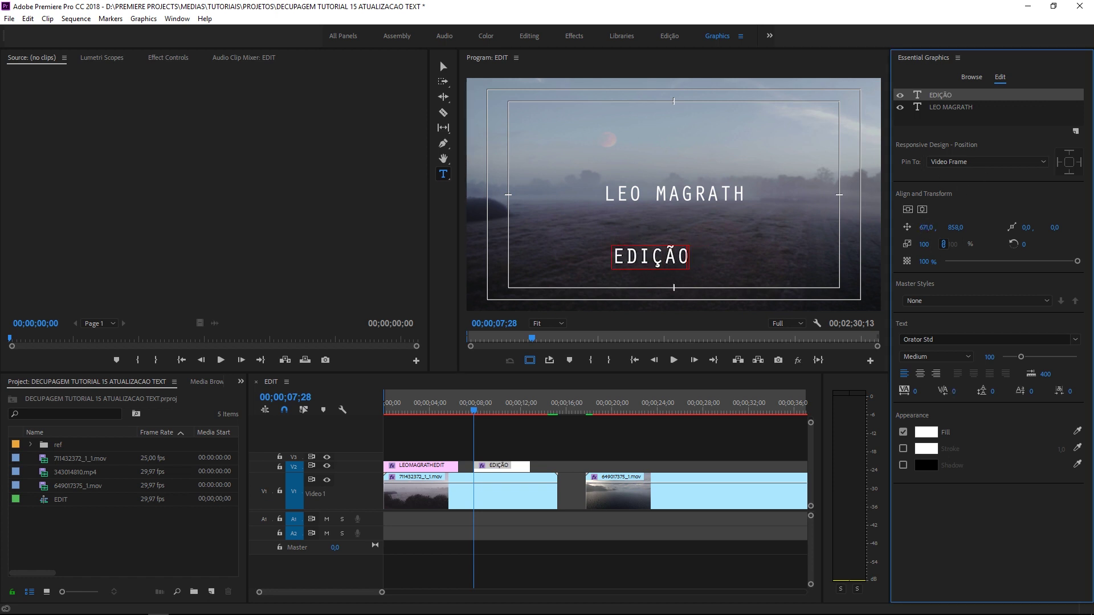
left_click_drag(956, 228, 864, 228)
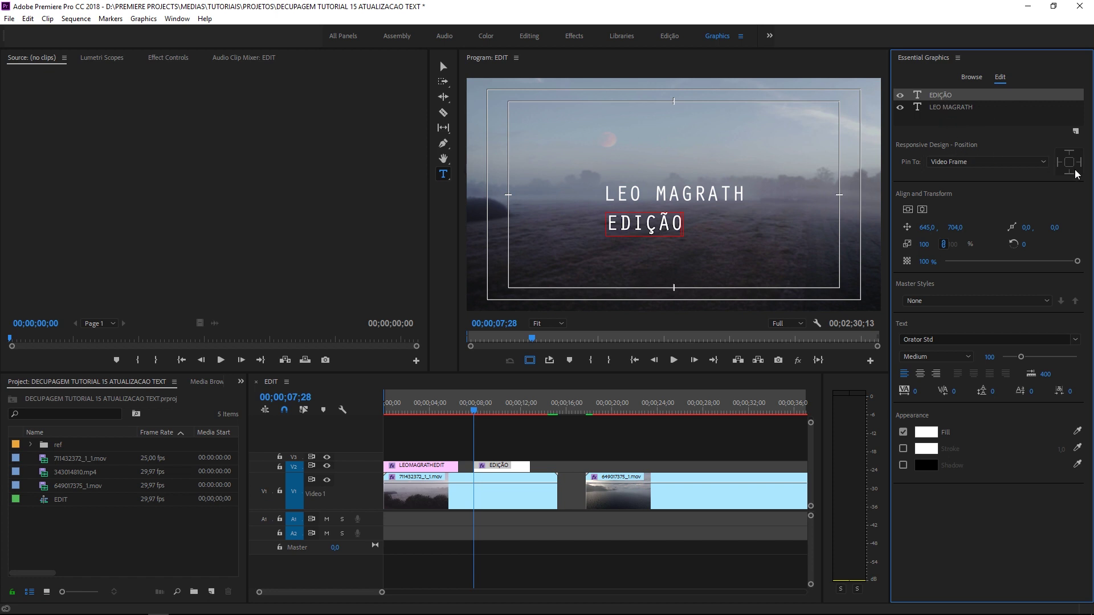
left_click(1069, 152)
left_click(962, 155)
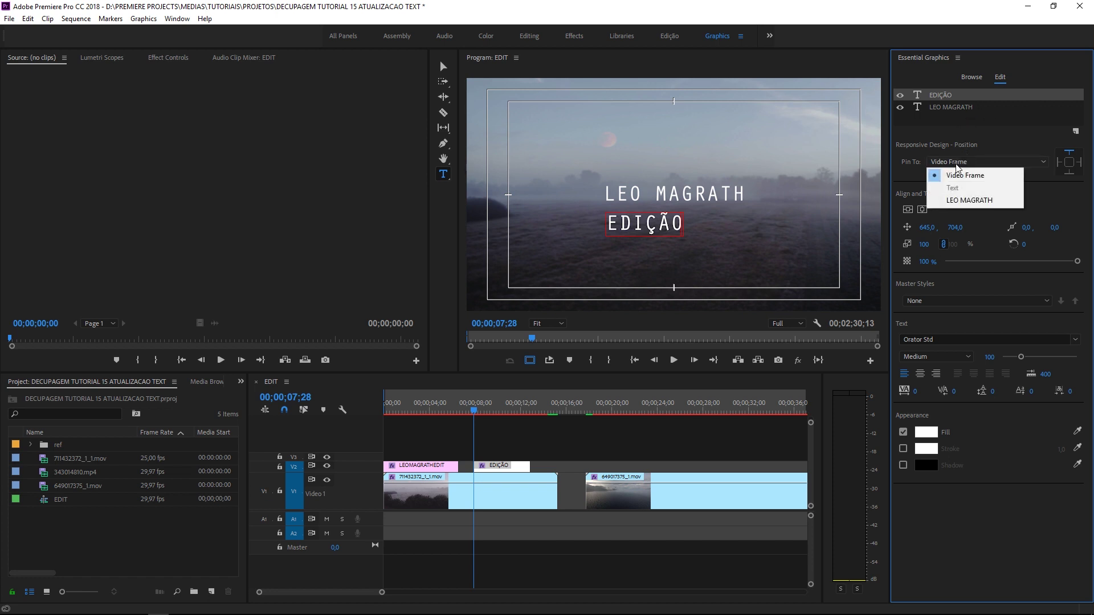
Step: Pin EDIÇÃO to LEO MAGRATH and move the name higher in the frame
left_click(968, 201)
left_click(945, 106)
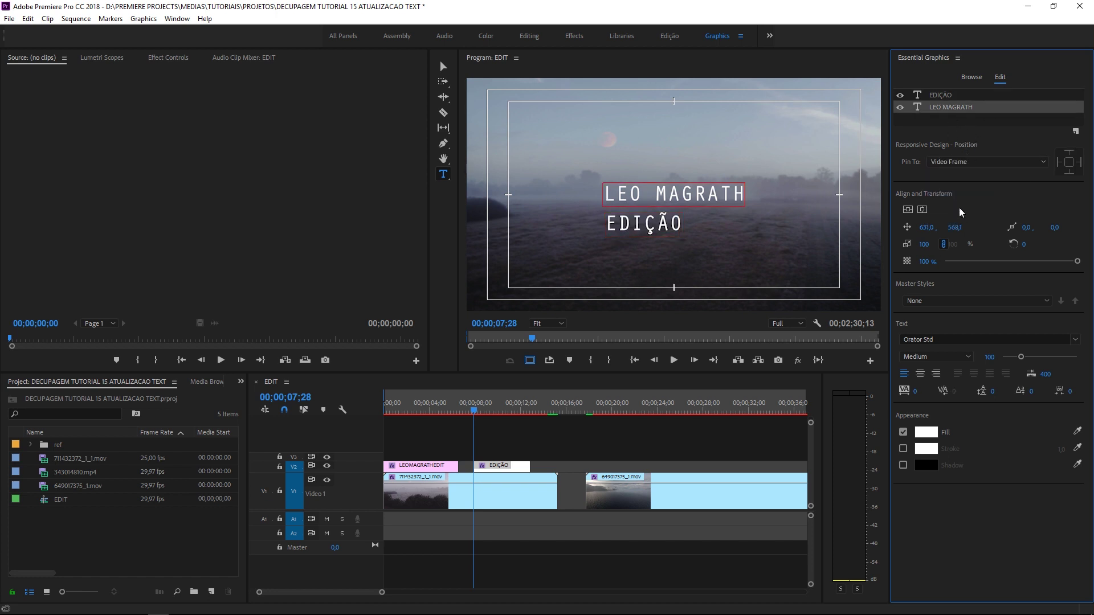
left_click_drag(954, 227, 1025, 176)
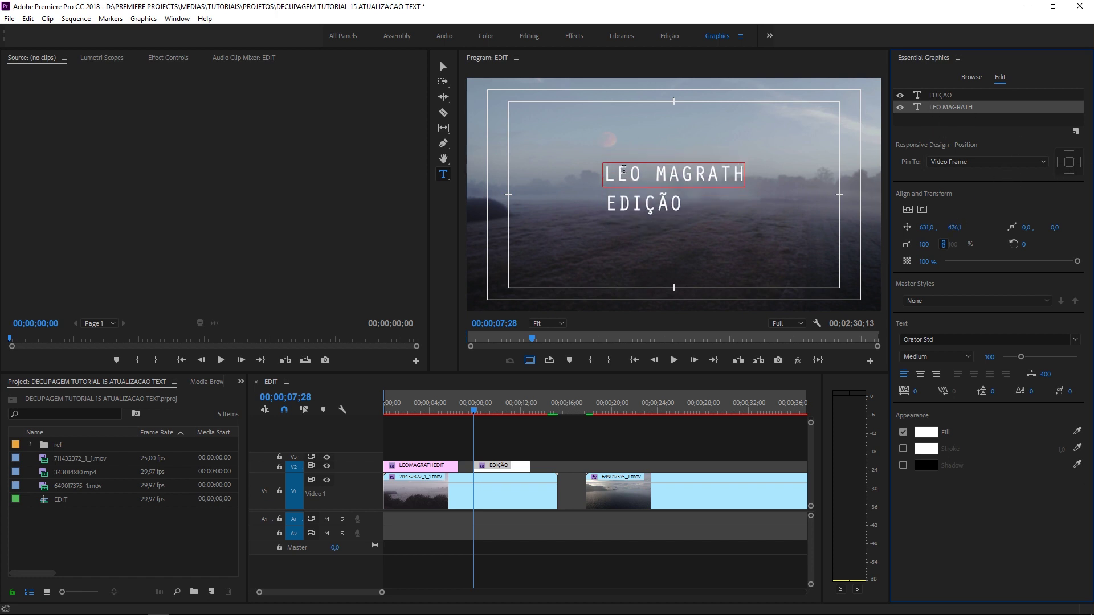
mouse_move(926, 227)
left_mouse_down()
mouse_move(888, 227)
mouse_move(950, 227)
left_mouse_up()
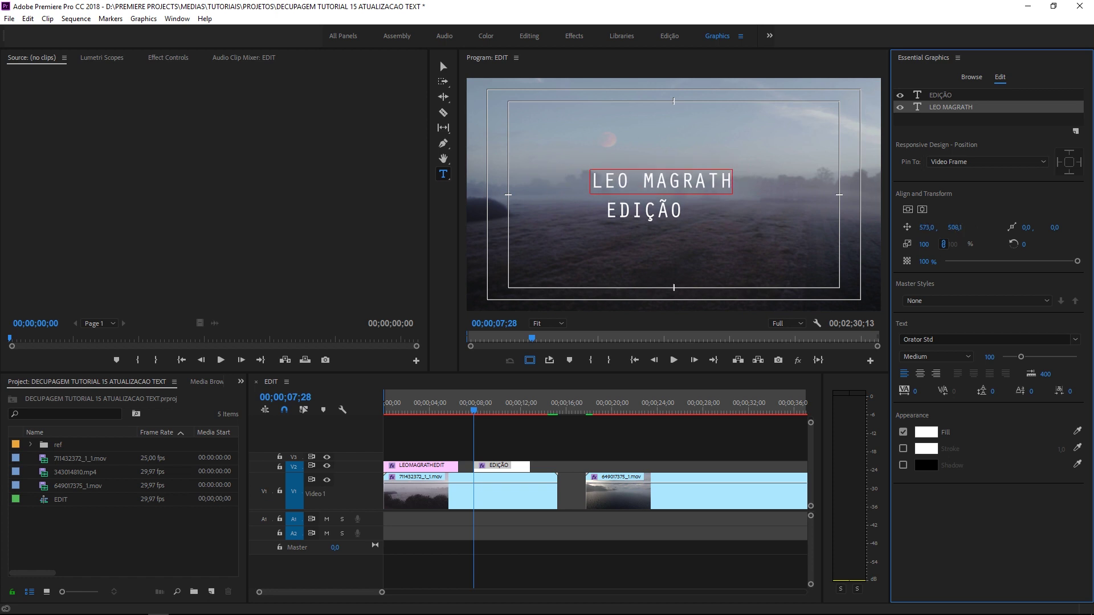
Step: Pin all four edges of EDIÇÃO, deselect, and scrub to preview the titles
left_click(947, 95)
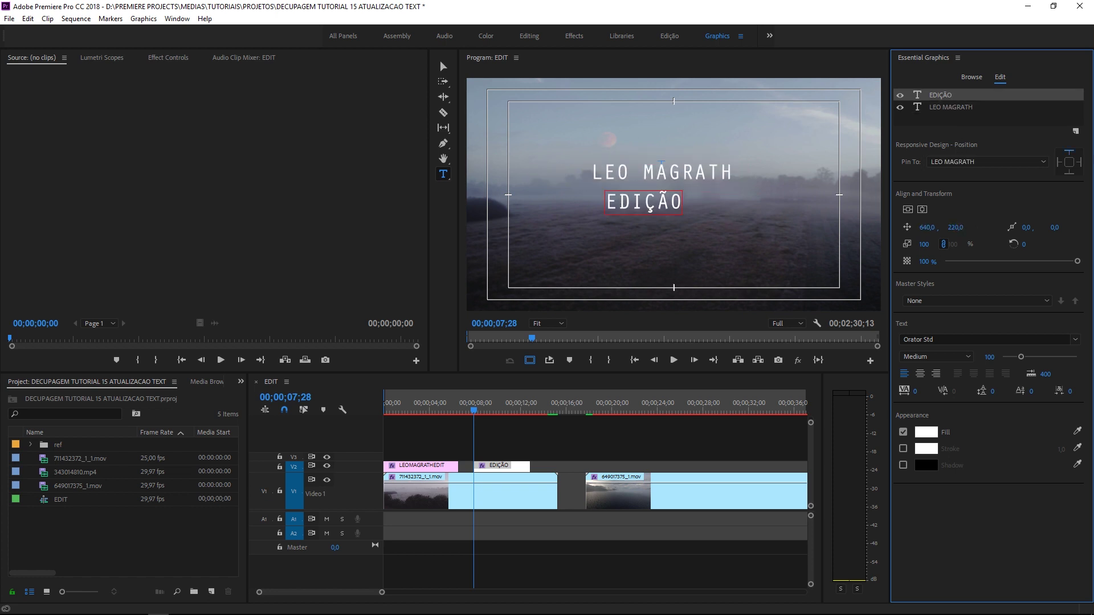
left_click(1068, 163)
left_click(490, 435)
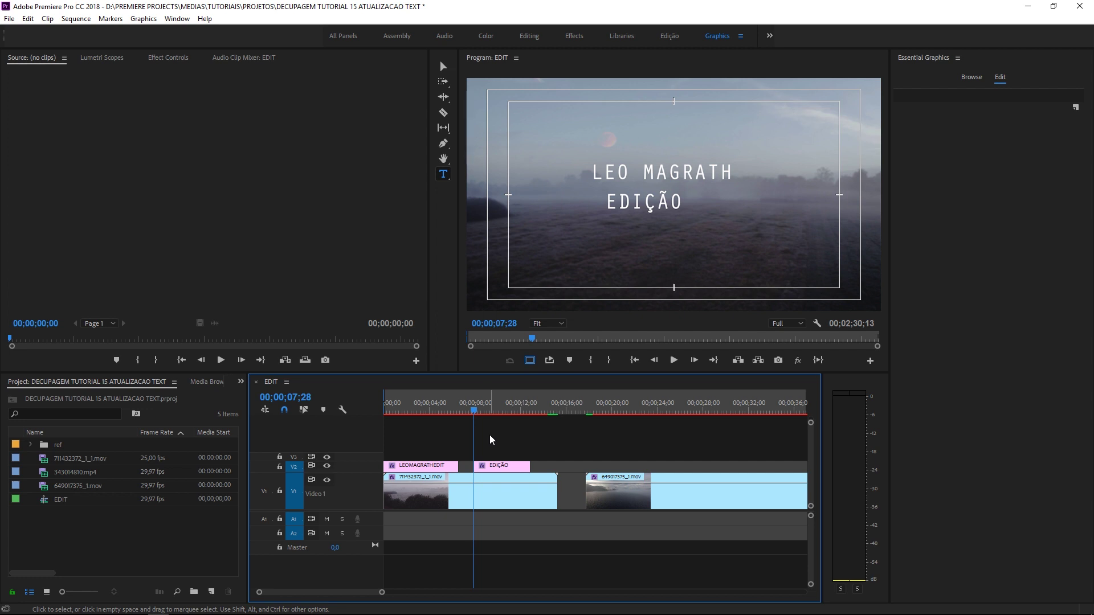
mouse_move(474, 412)
left_mouse_down()
mouse_move(429, 403)
mouse_move(505, 409)
left_mouse_up()
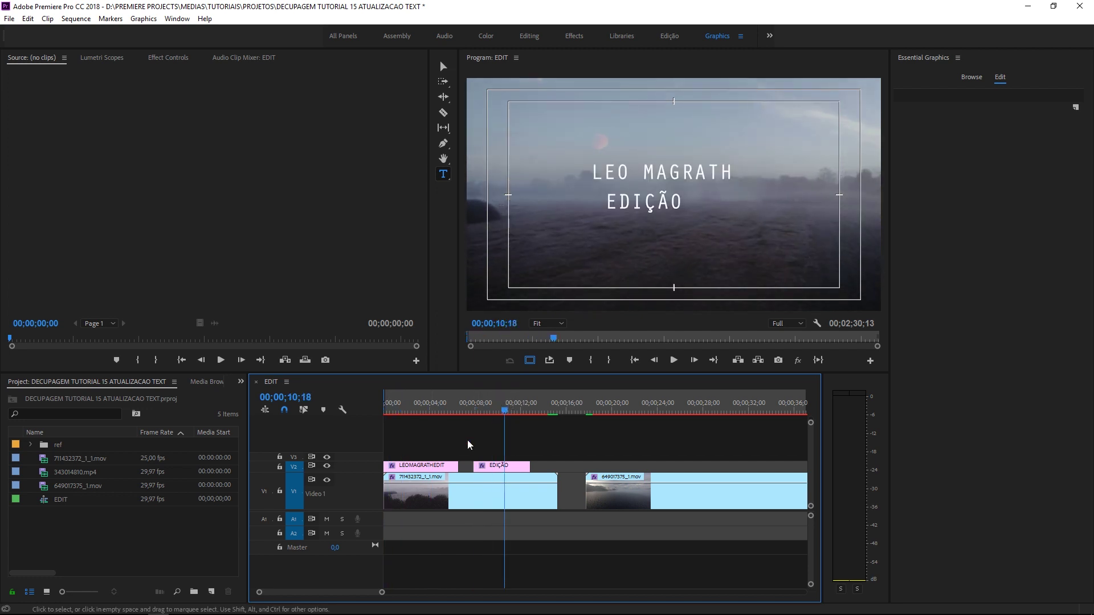
Step: Select the EDIÇÃO text layer and scroll through its Font list
left_click(444, 67)
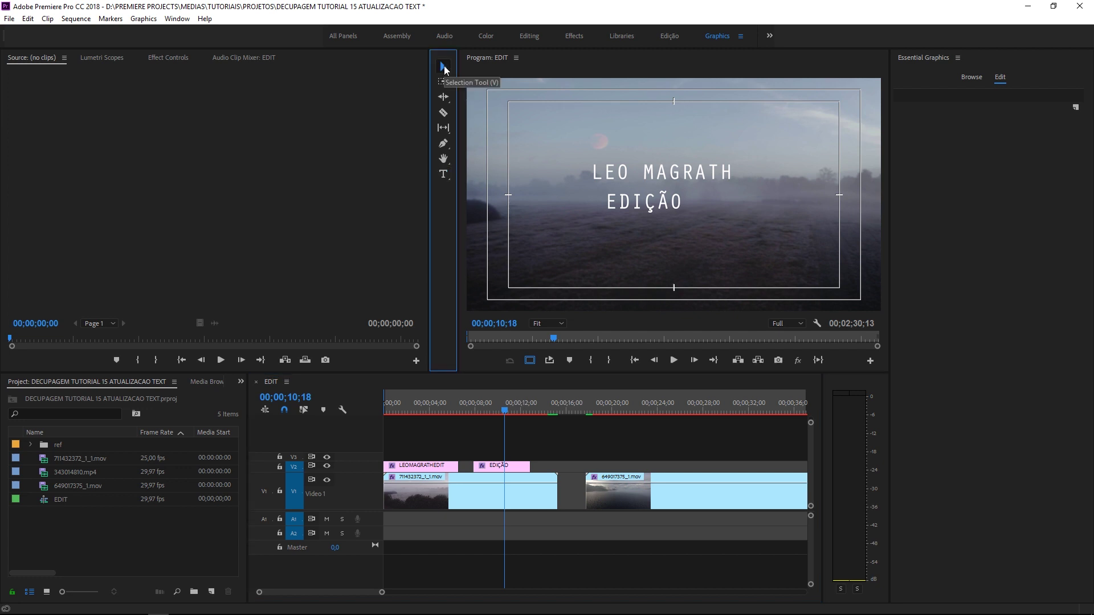
left_click(512, 468)
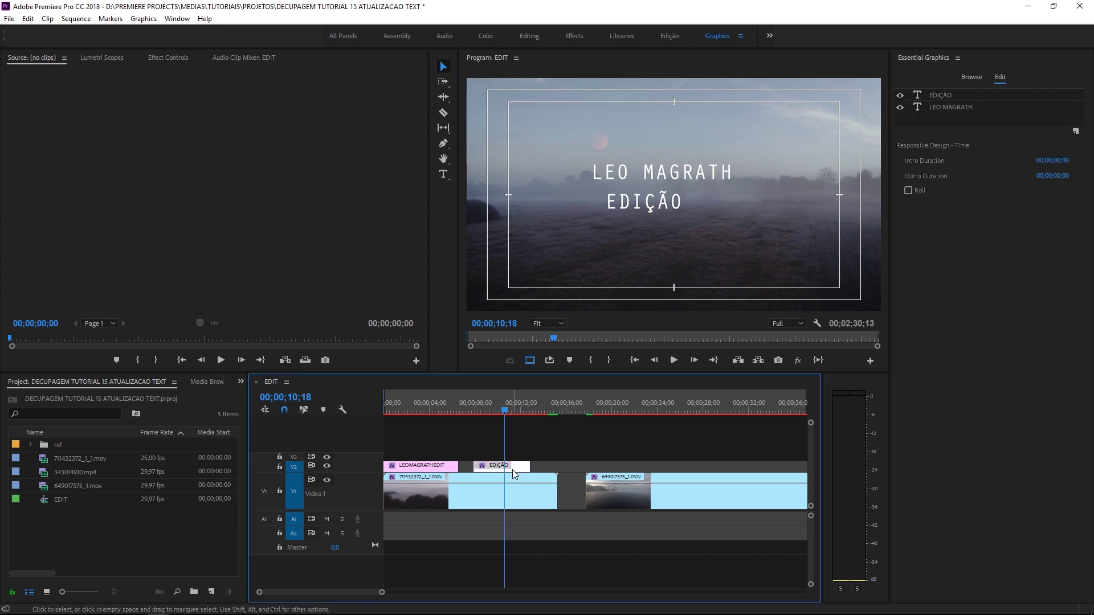
left_click(943, 95)
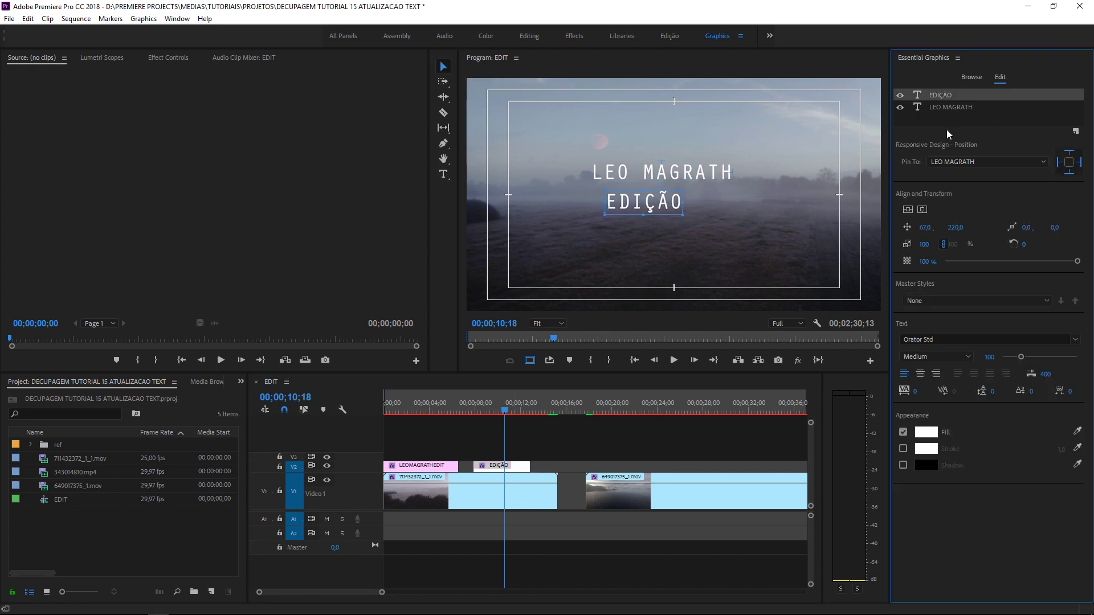
left_click(1075, 340)
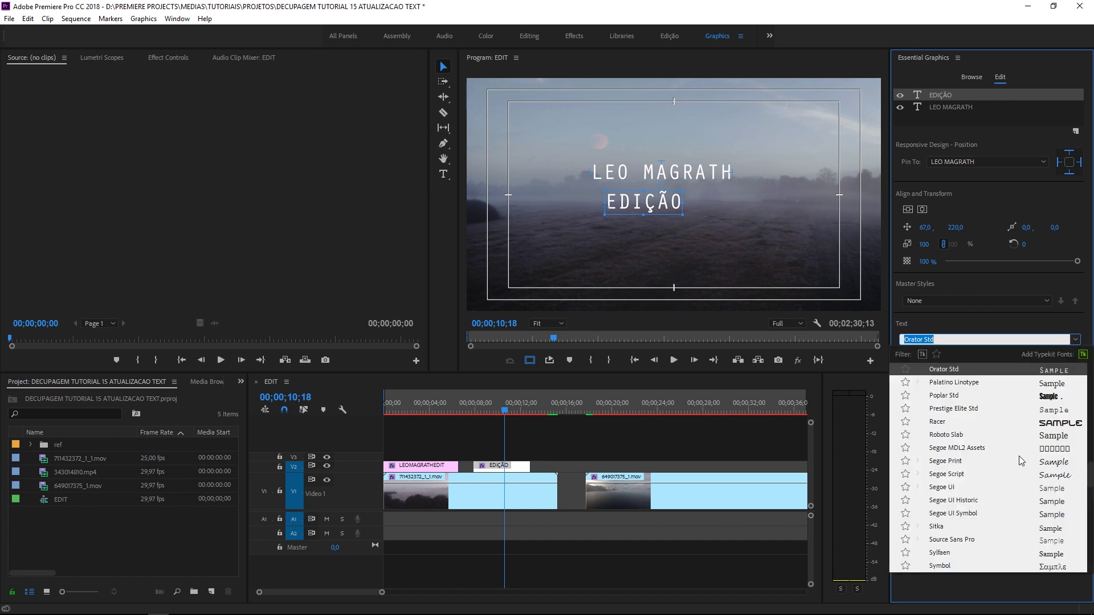
scroll(947, 412, "down", 2)
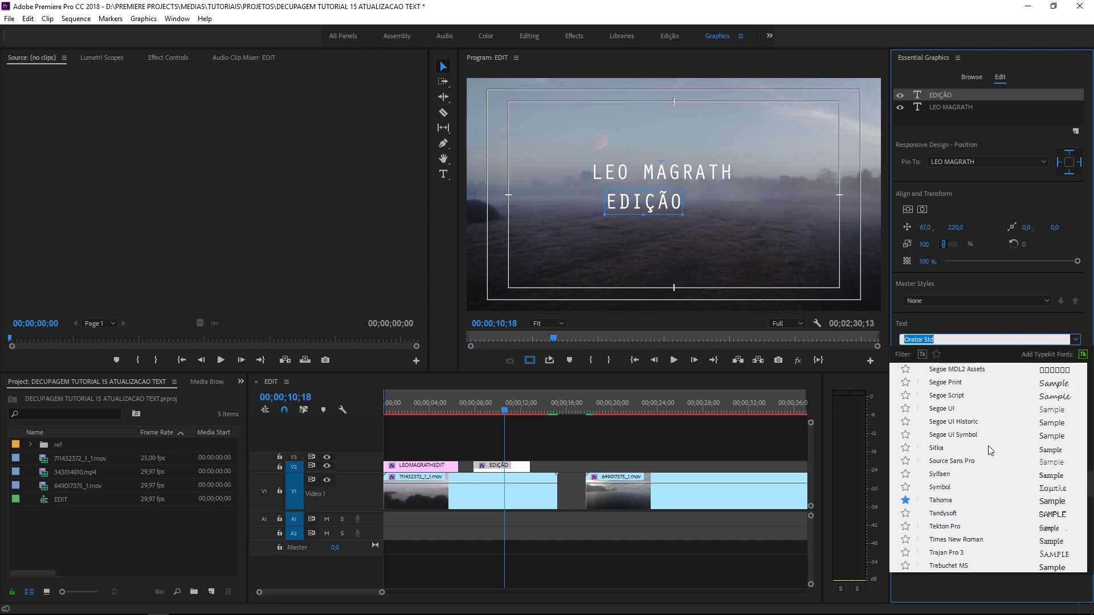
scroll(1040, 447, "down", 3)
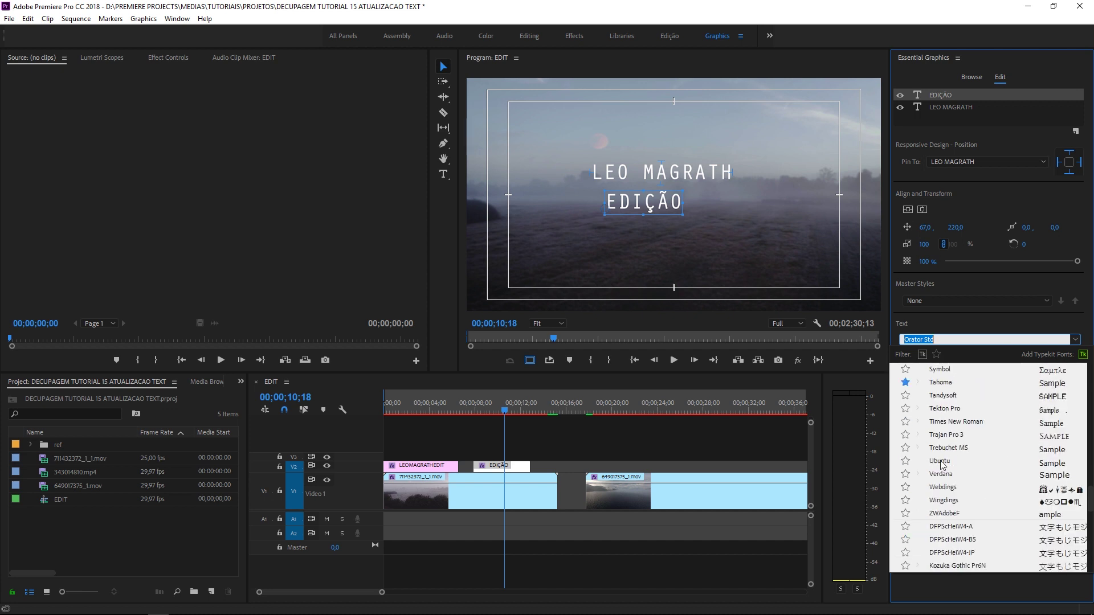
scroll(941, 463, "down", 2)
key("alt+Tab")
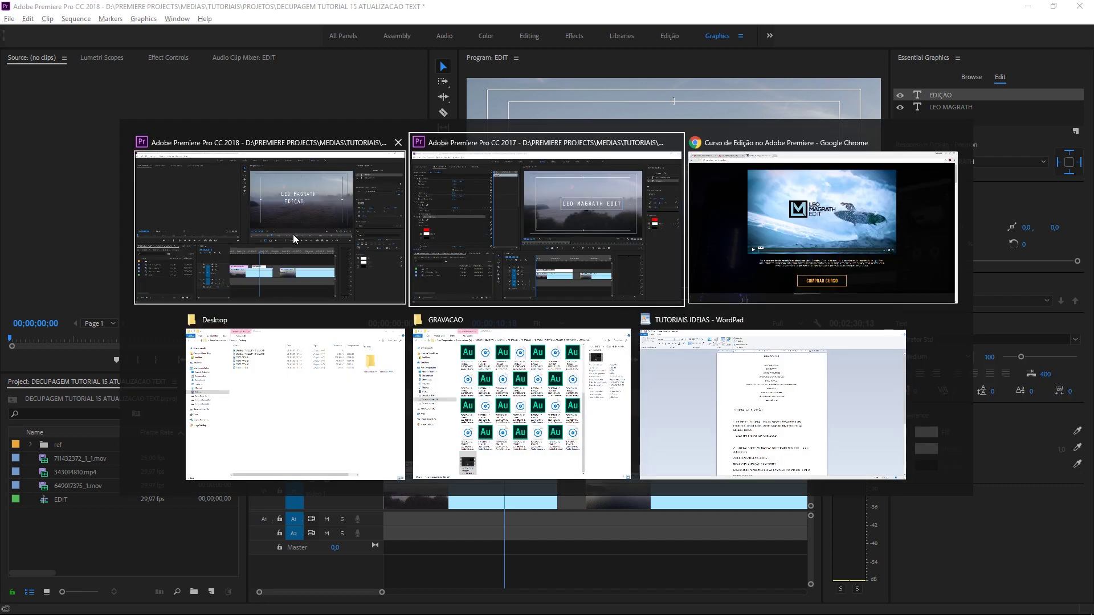
left_click(293, 234)
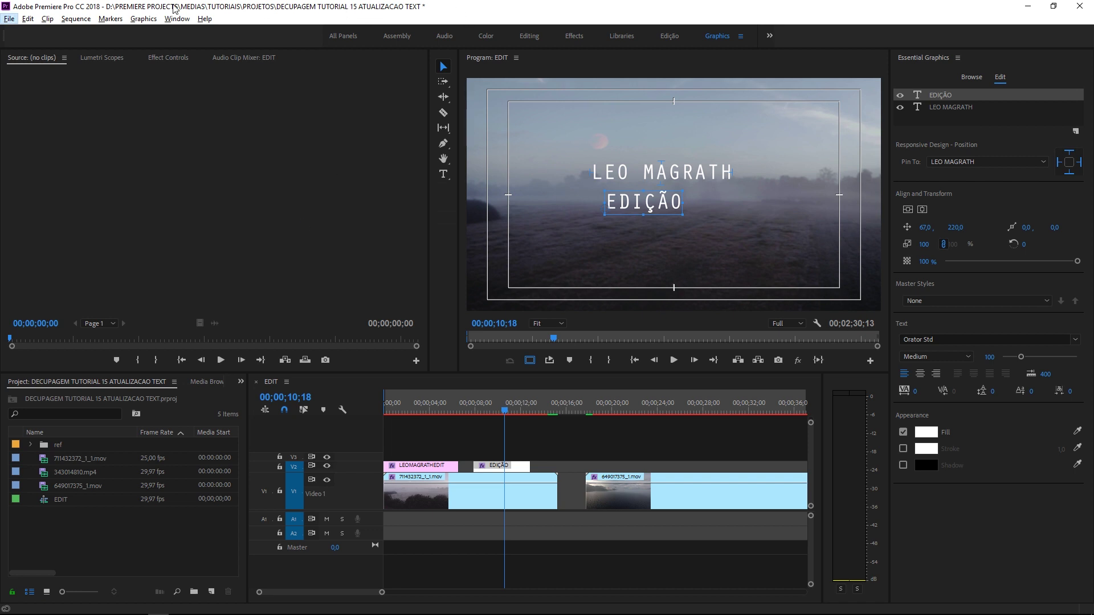
key("alt+Tab")
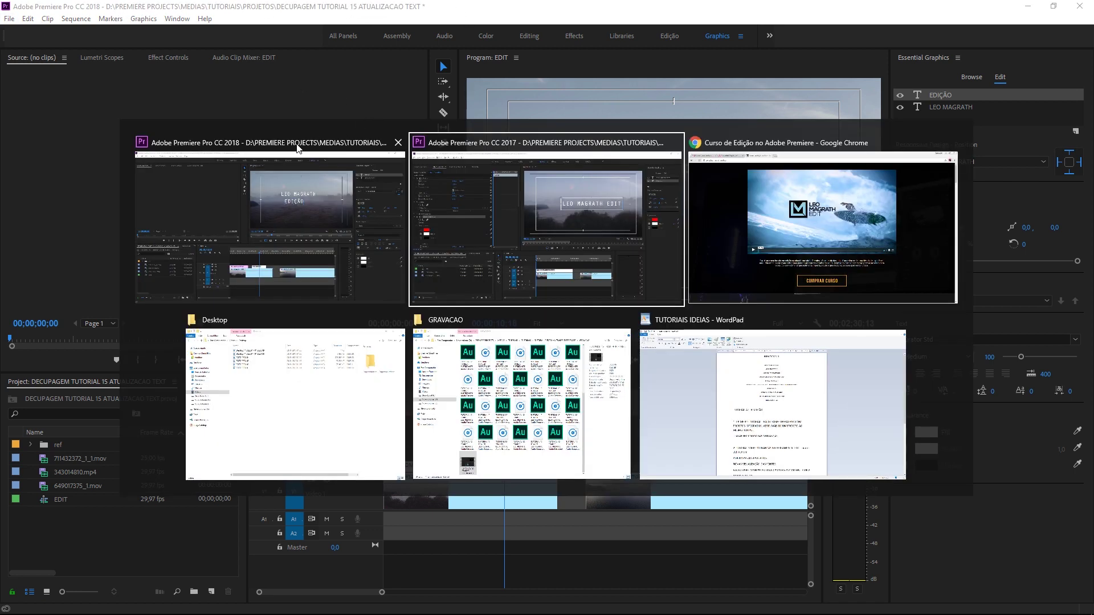
left_click(537, 220)
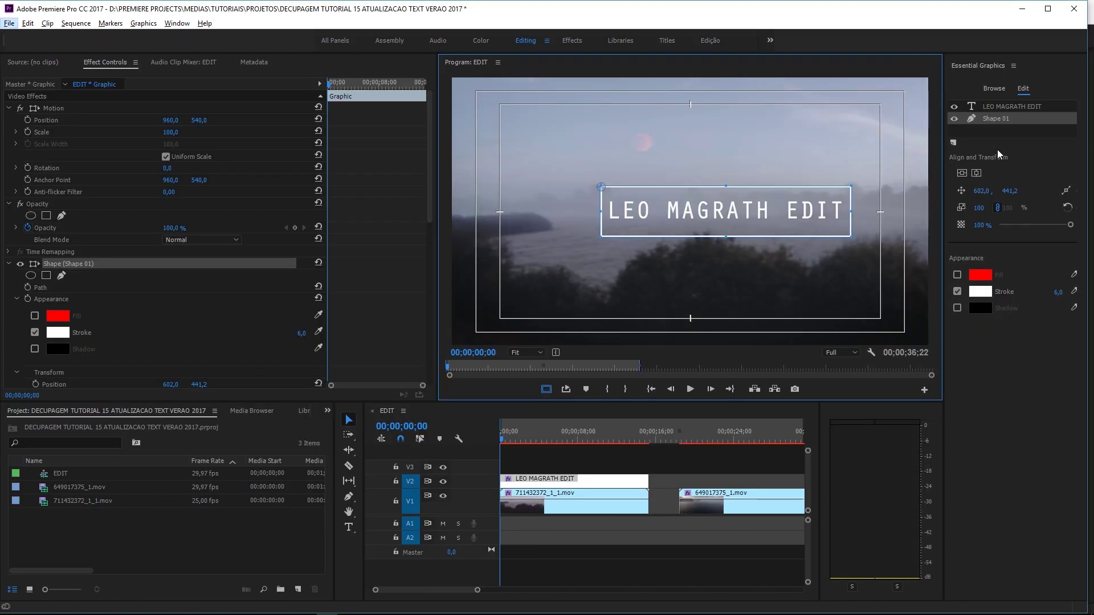
left_click(1066, 317)
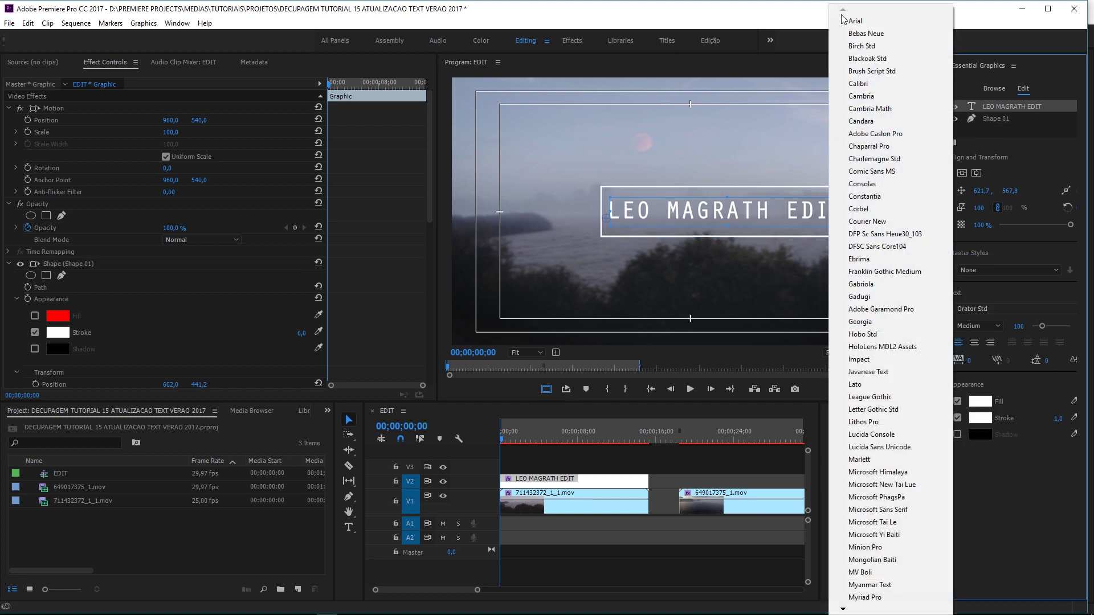
key("alt+Tab")
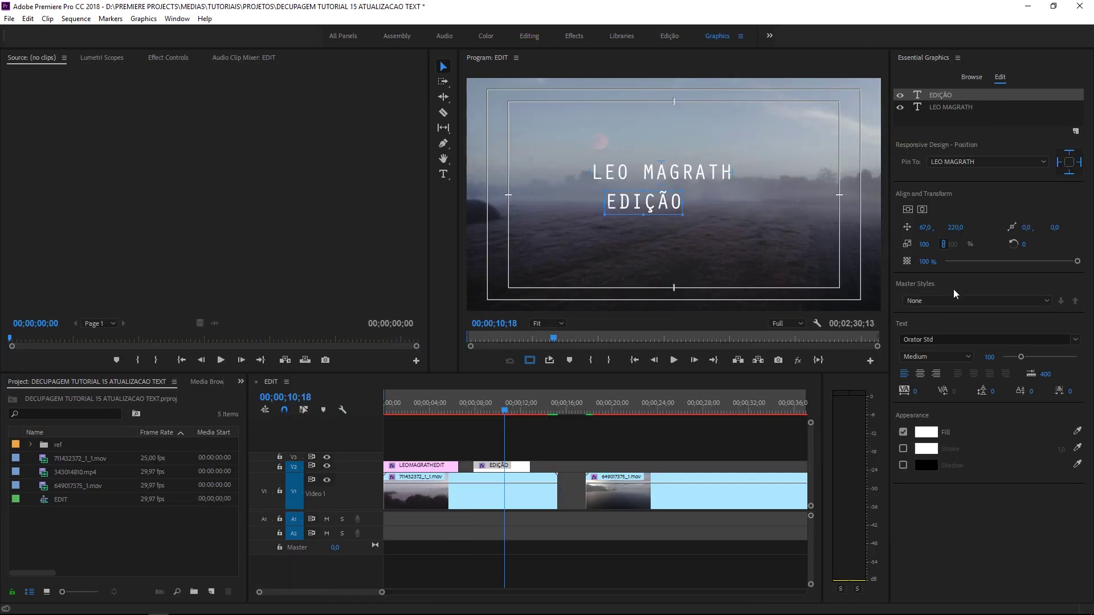
Step: Filter the EDIÇÃO font list to starred favourites, keeping Orator Std, and close it
left_click(1076, 340)
scroll(926, 442, "down", 4)
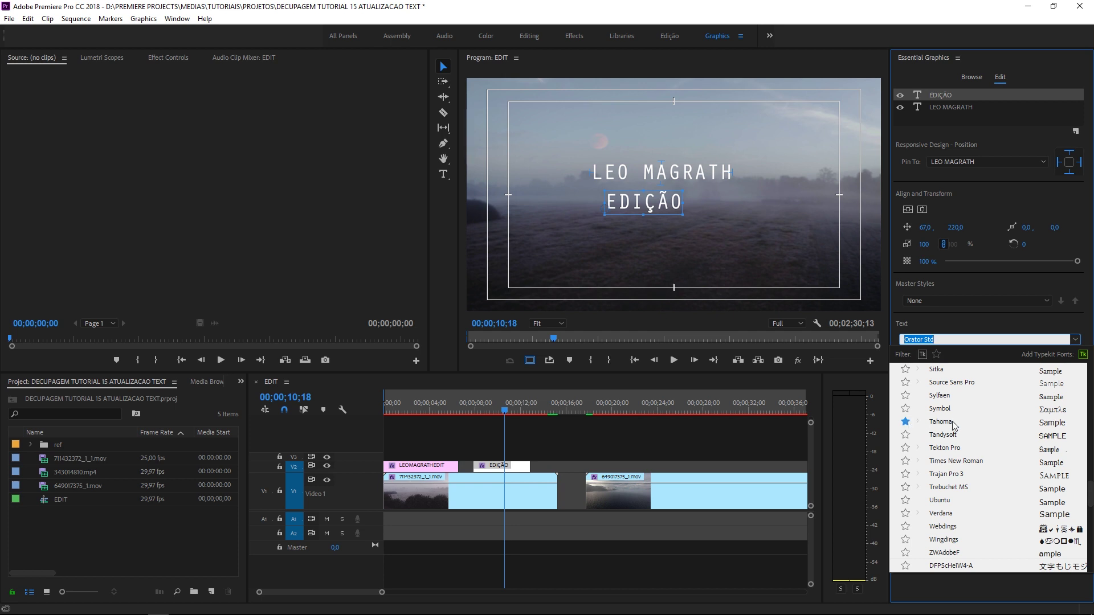
scroll(905, 430, "down", 2)
scroll(903, 450, "down", 3)
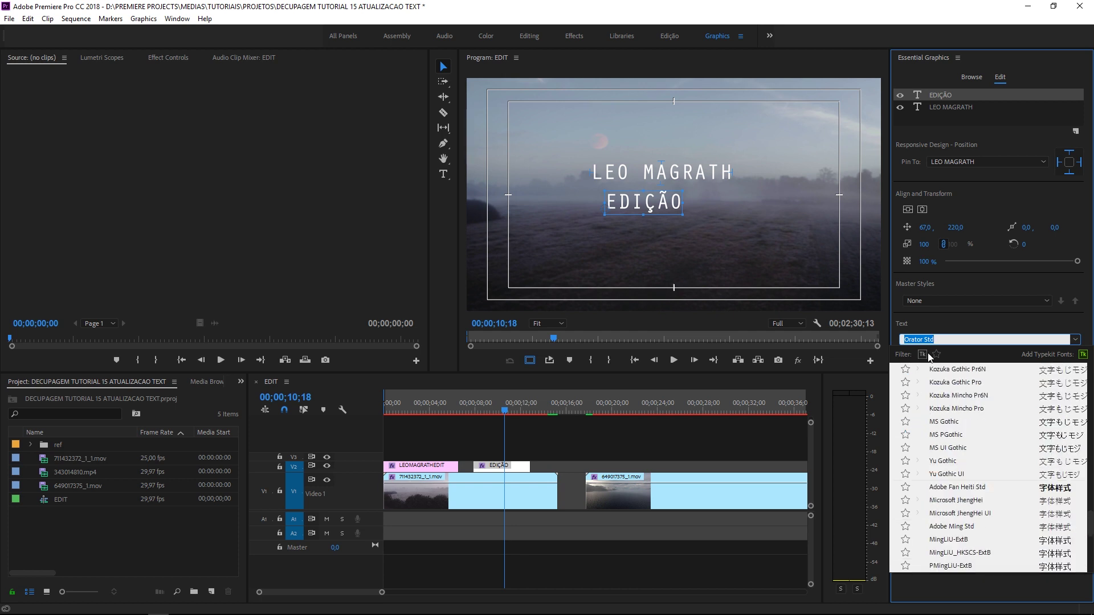
left_click(954, 356)
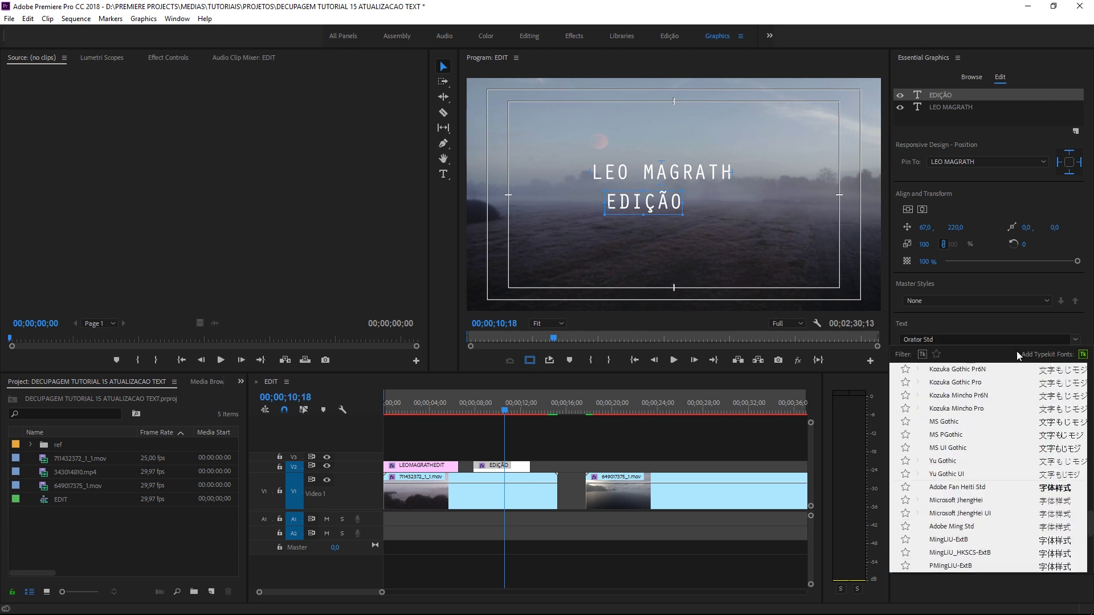
left_click(1019, 318)
left_click(1061, 323)
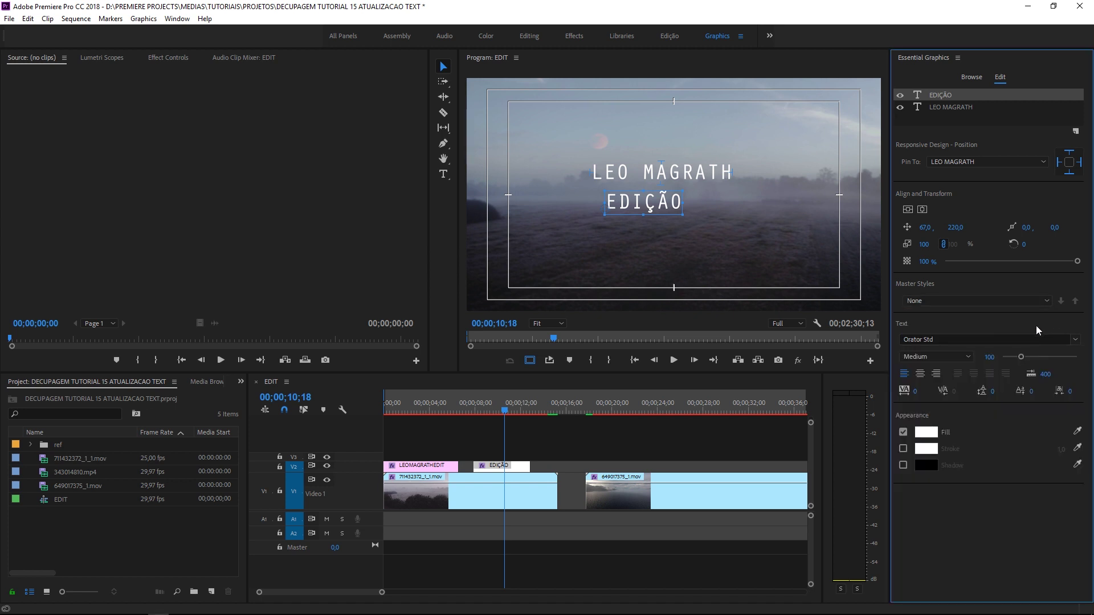
left_click(926, 340)
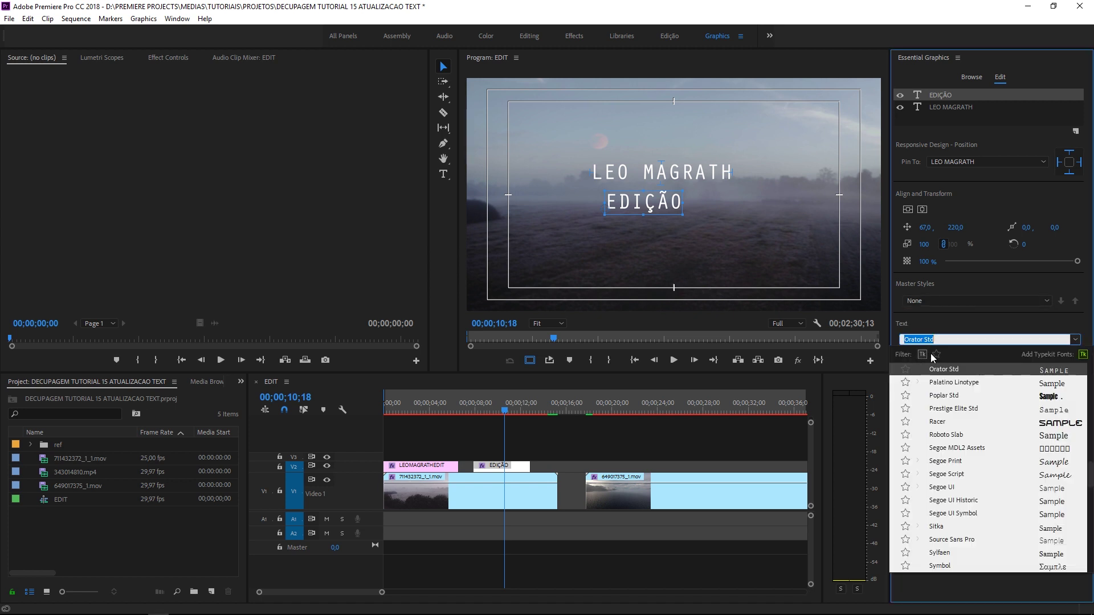
left_click(937, 353)
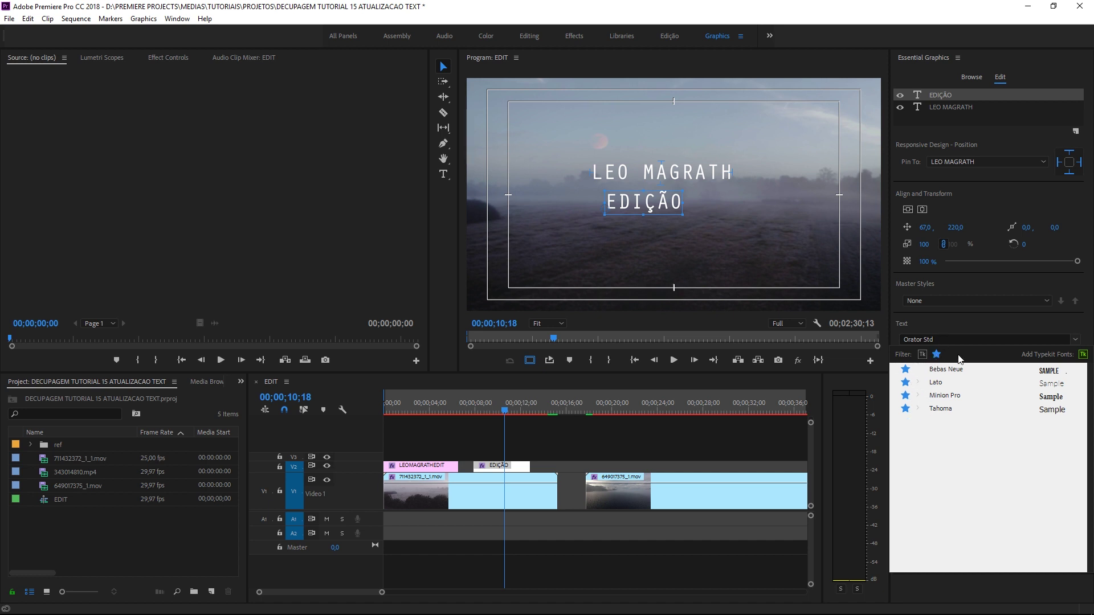
left_click(694, 196)
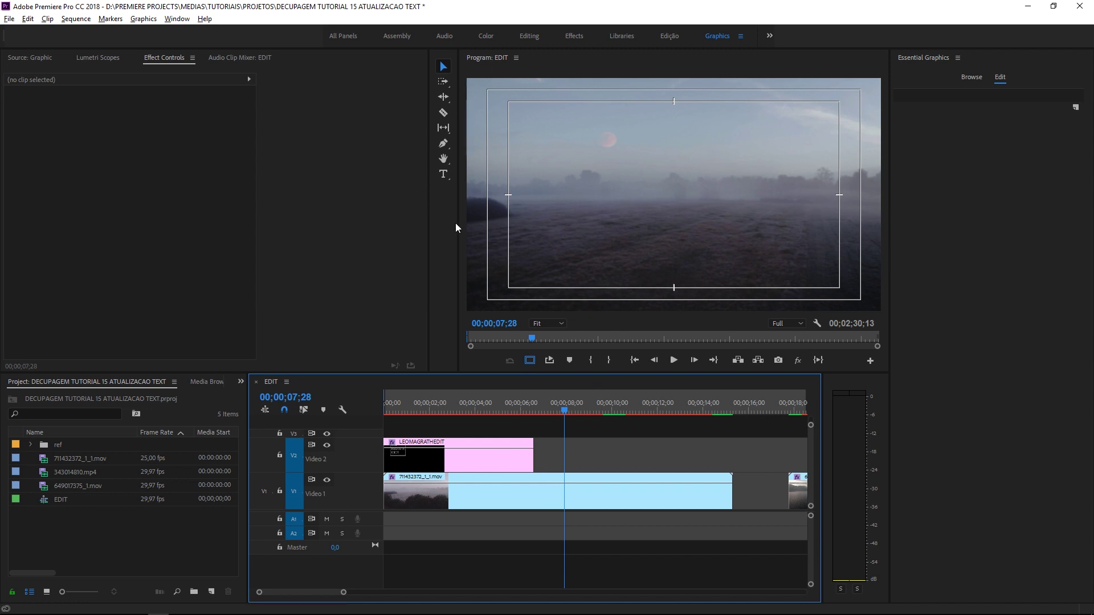
Step: Type a new LEO MAGRATH title, centre it horizontally, and move its anchor to the text centre
left_click(444, 174)
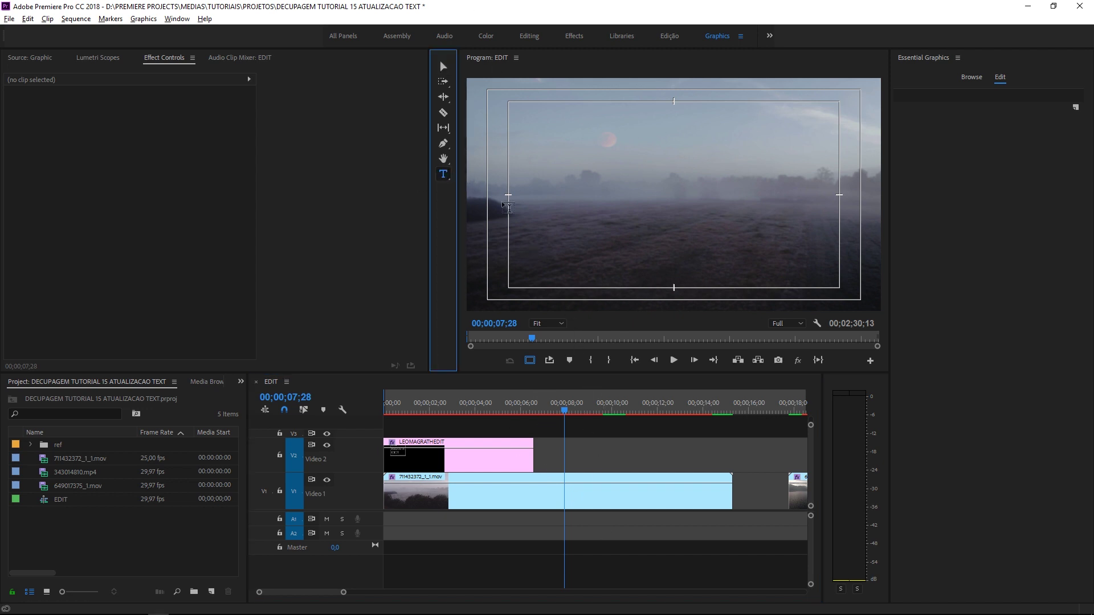
left_click(666, 204)
type("LEO MAGRATH")
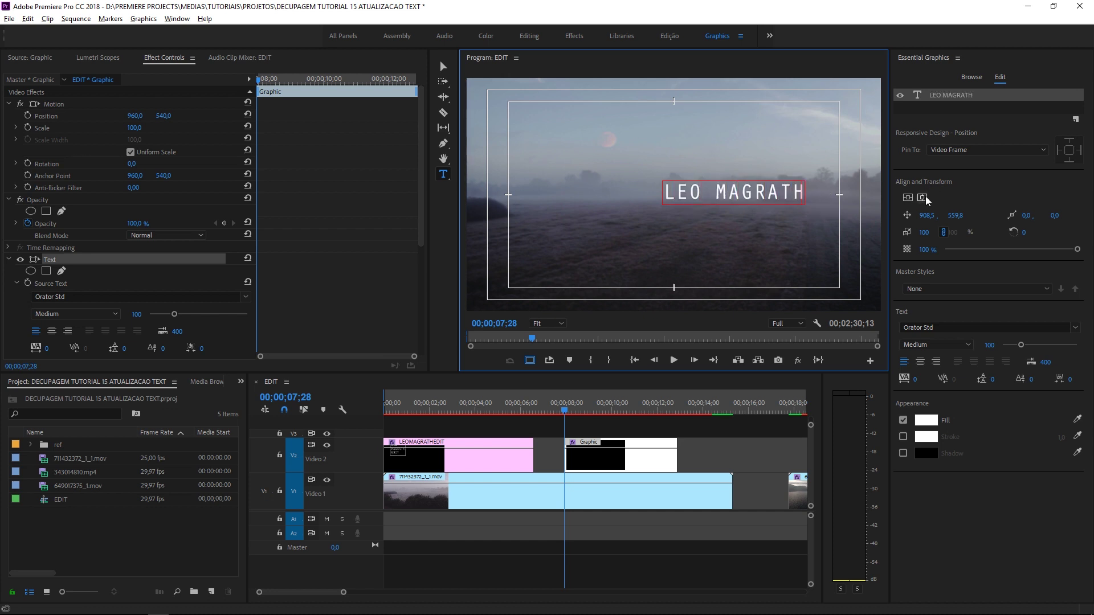
left_click(908, 197)
key("v")
left_click_drag(610, 202, 678, 195)
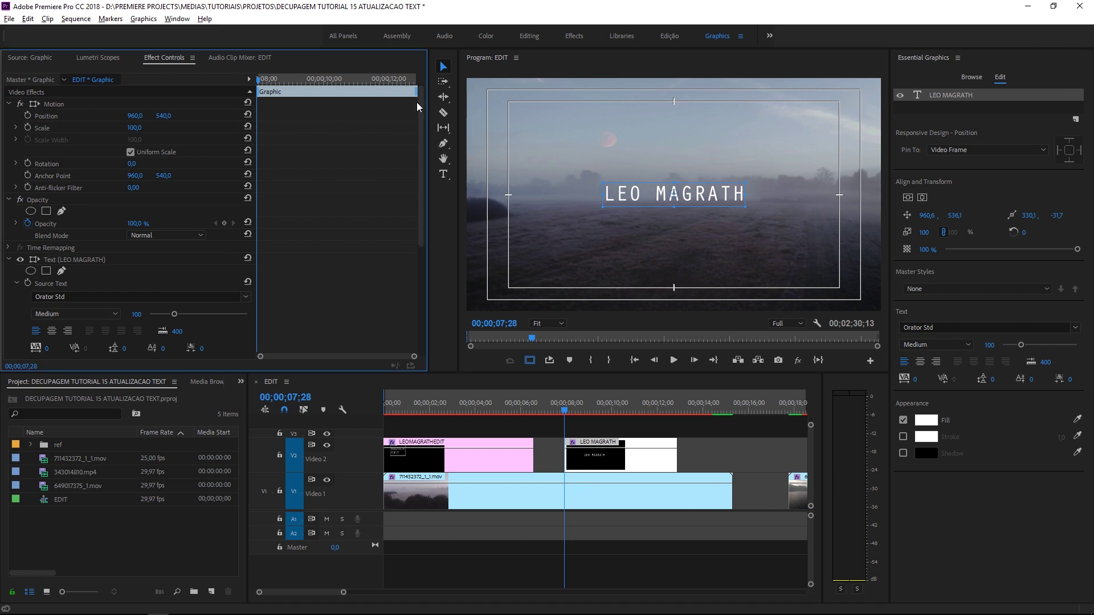
left_click_drag(422, 109, 416, 310)
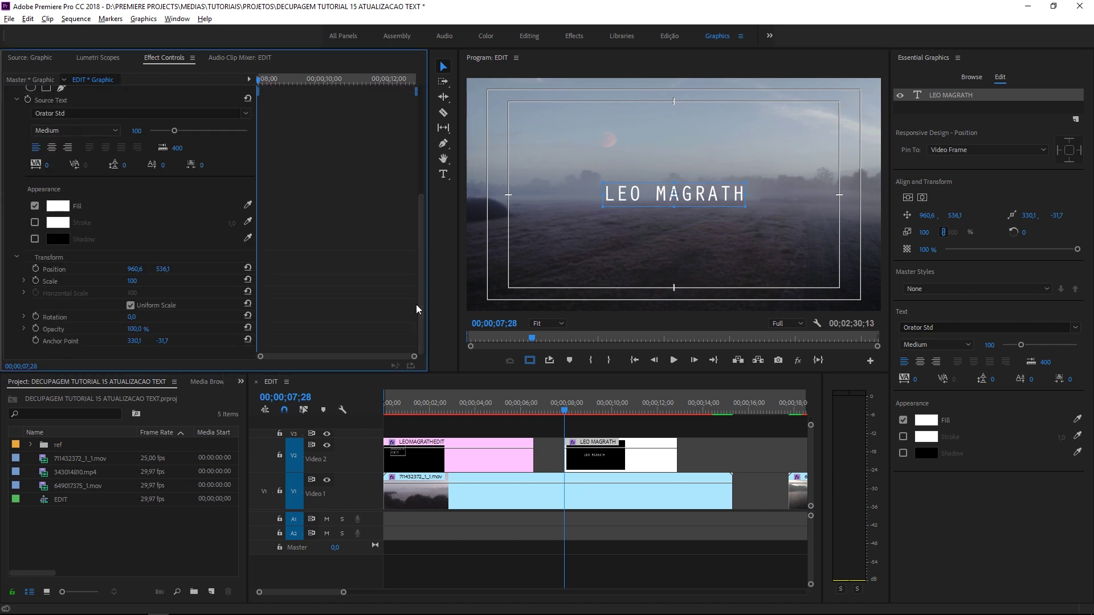
Step: Keyframe the title's Scale at 170, then at 100 six frames later
left_click(36, 279)
left_click(132, 281)
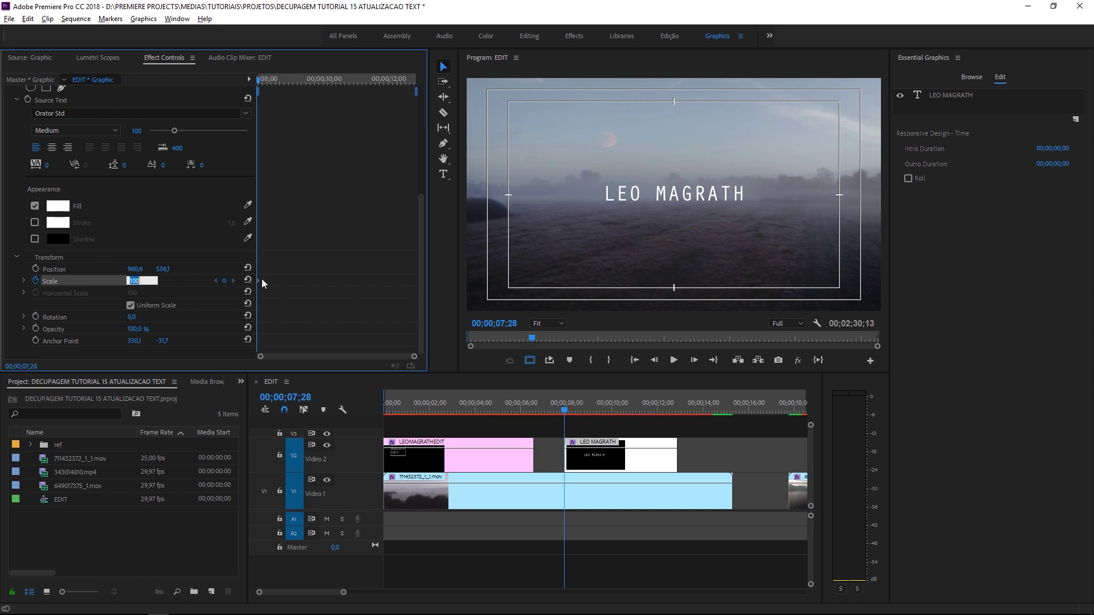
type("170")
key("Return")
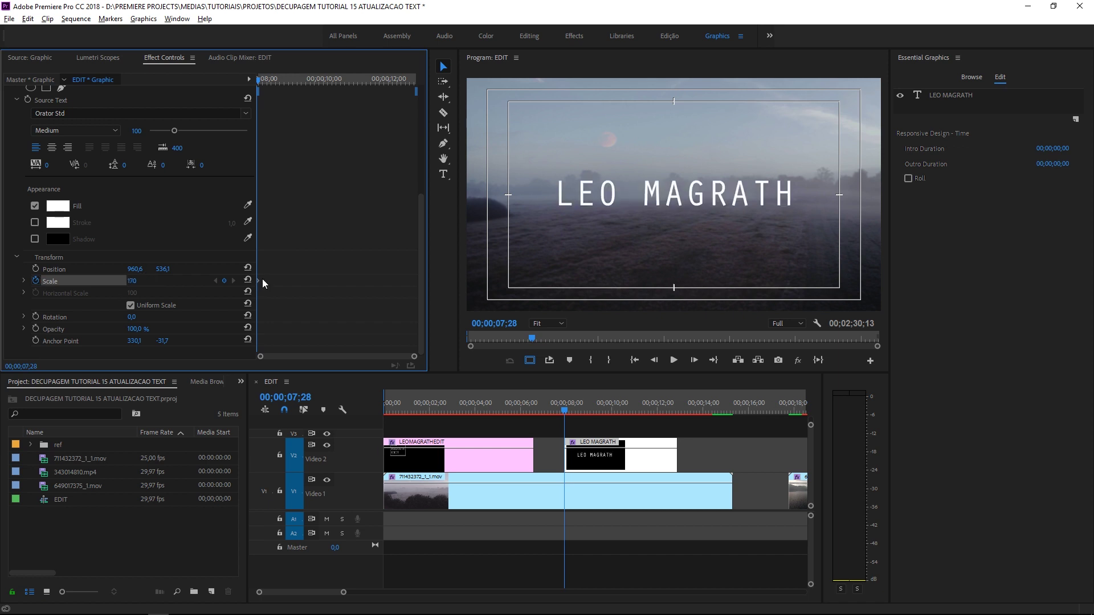
key("Right")
key("Right")
key("Right")
key("Right")
key("Right")
key("Right")
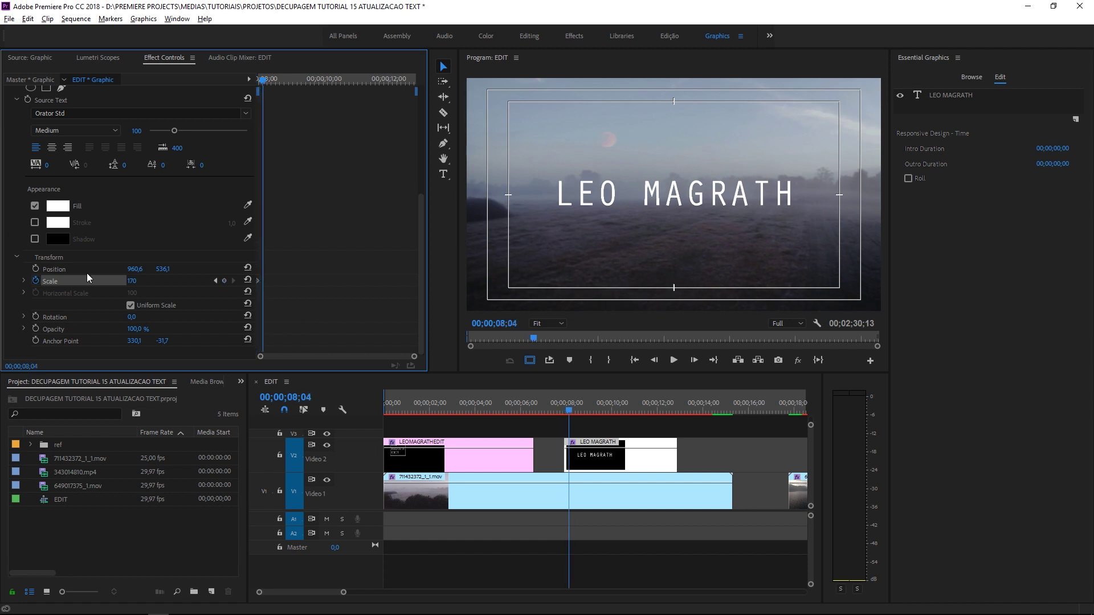
left_click(136, 280)
type("100")
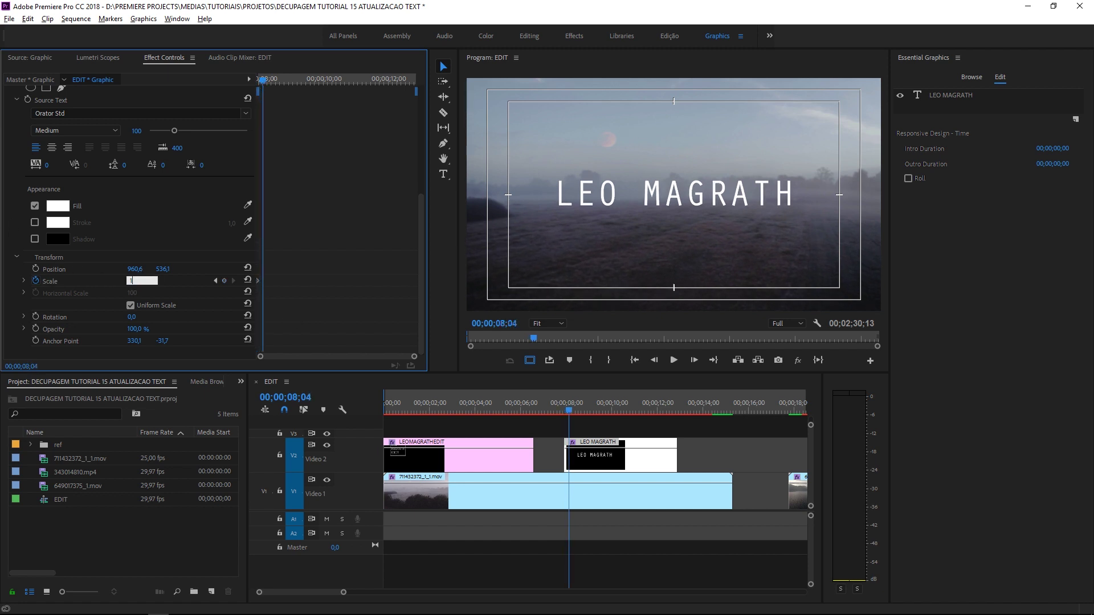
key("Return")
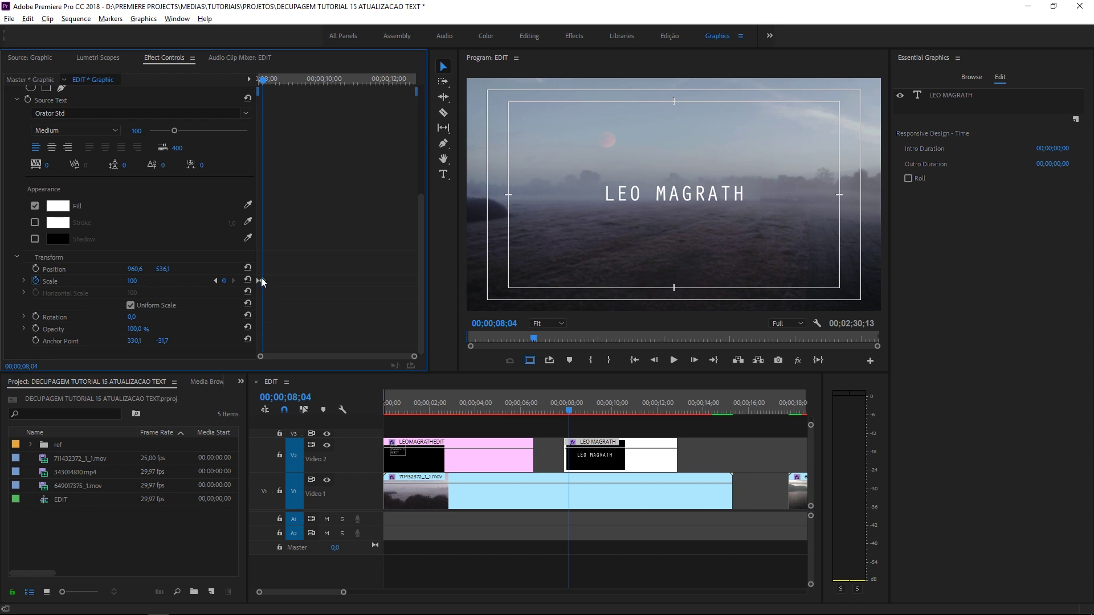
Step: Apply Ease In to the final 100 Scale keyframe, then reselect the title clip
right_click(261, 281)
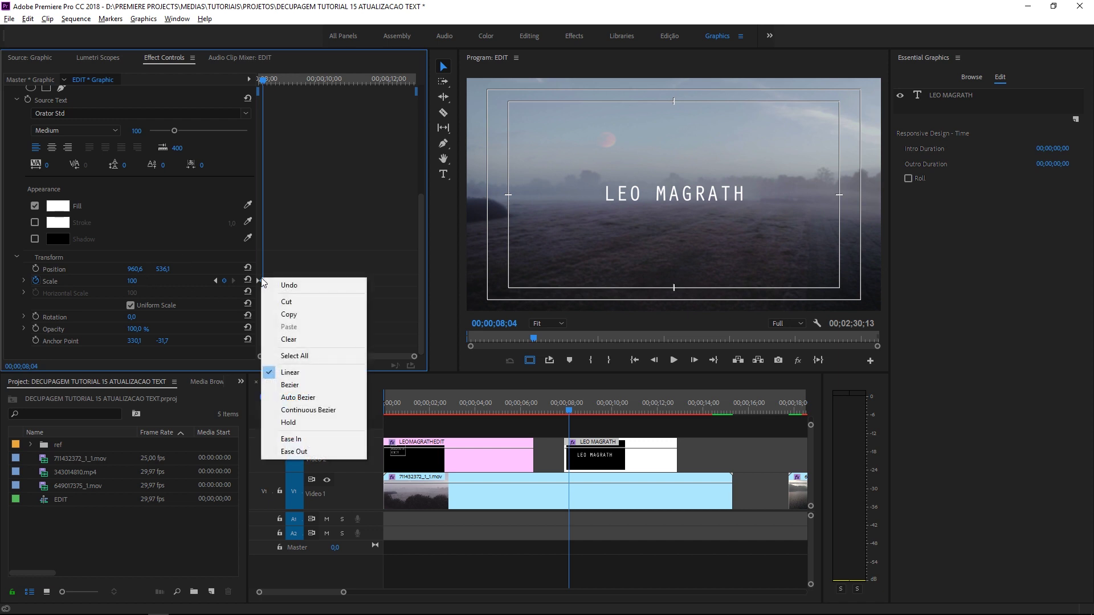
left_click(293, 439)
left_click(563, 411)
key("Right")
key("Right")
key("Right")
left_click(577, 454)
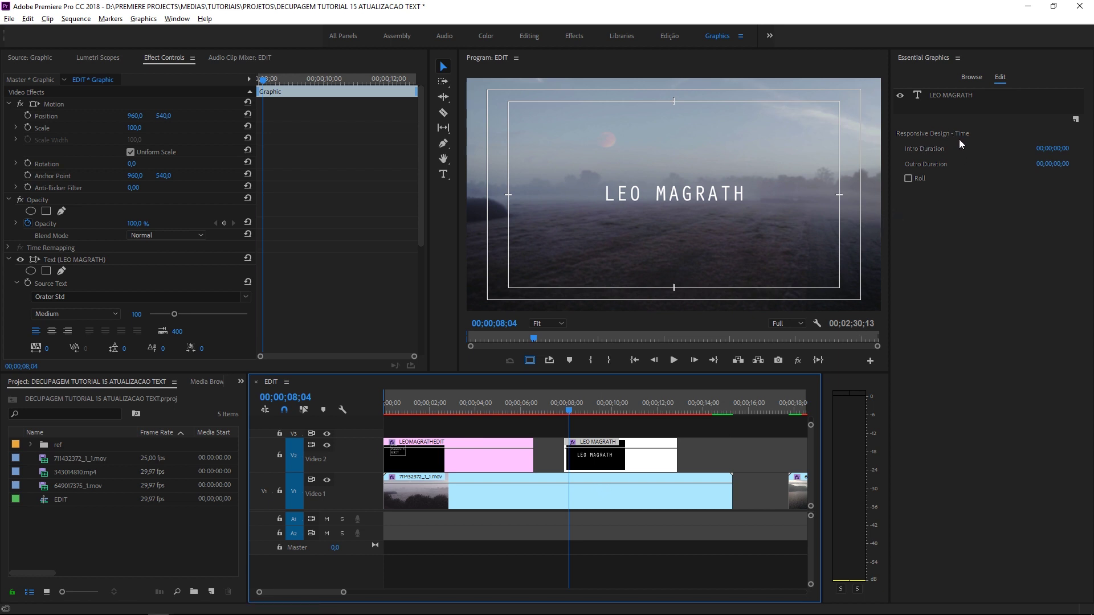
Step: Near the clip's end, keyframe Scale at 100, then 170 a few frames later
left_click(543, 432)
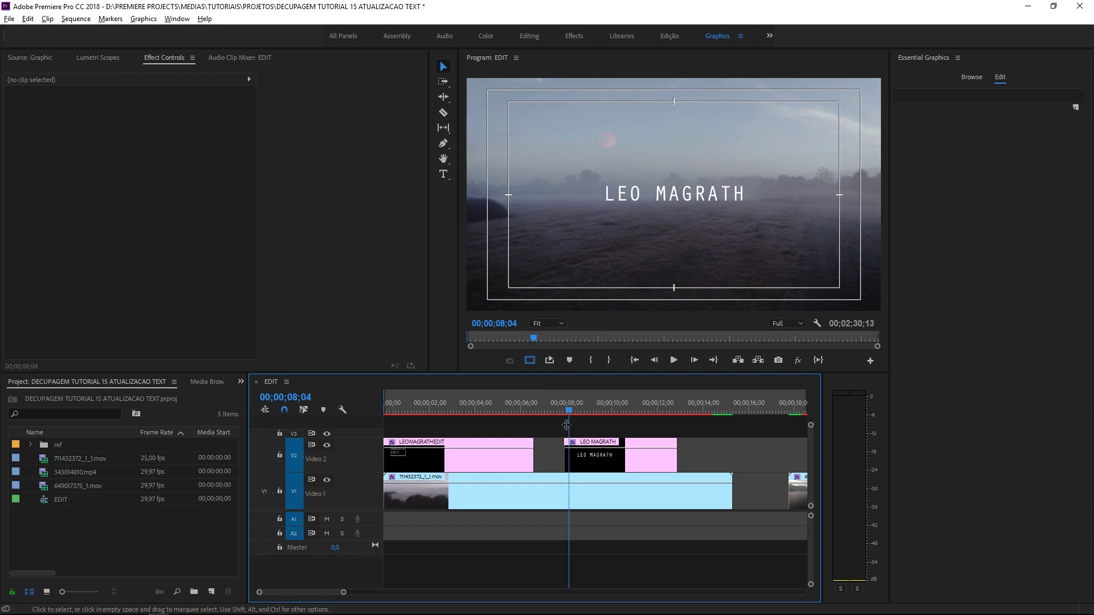
left_click(597, 468)
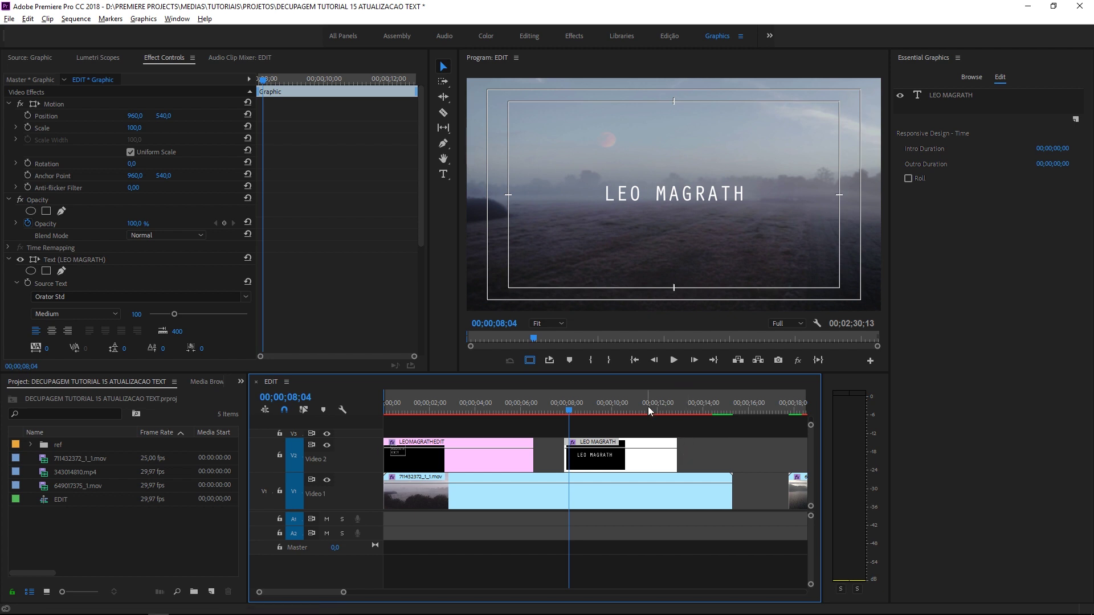
left_click_drag(648, 406, 681, 413)
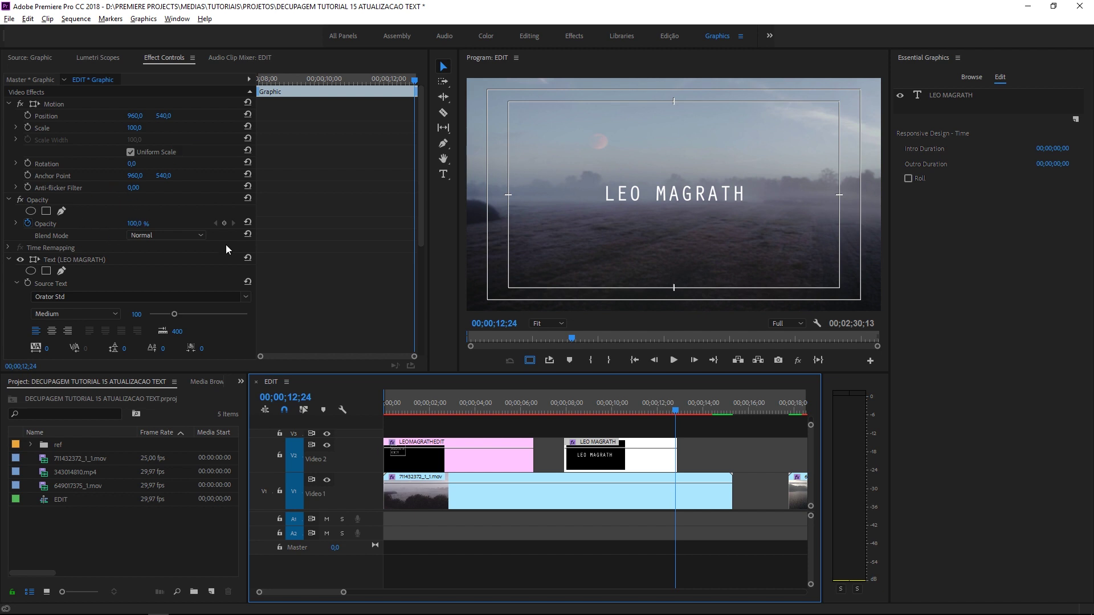
left_click(683, 422)
key("=")
key("=")
left_click(556, 461)
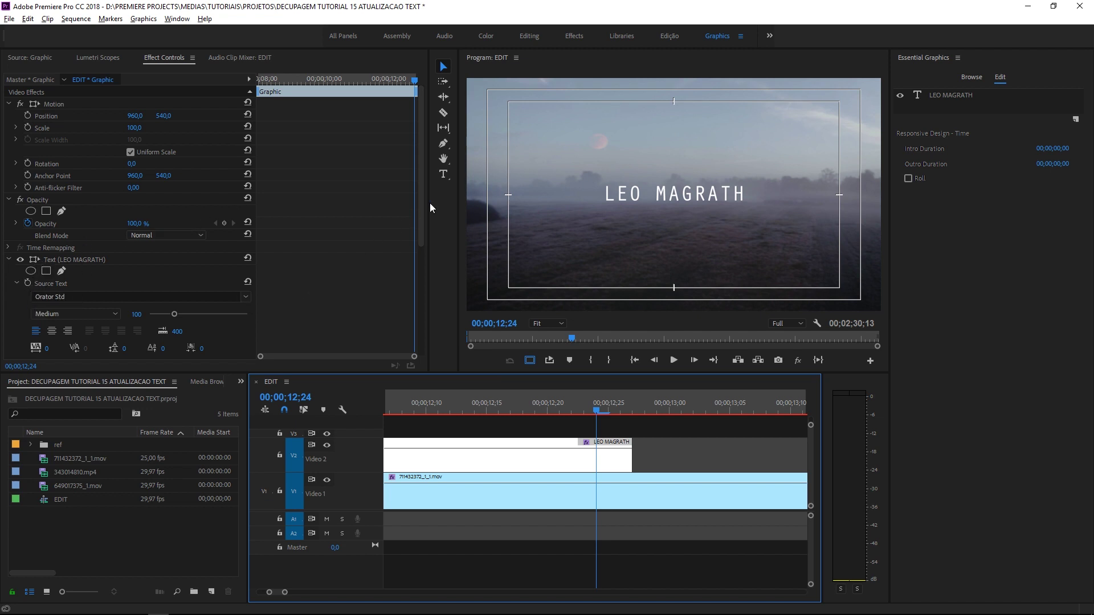
left_click_drag(420, 194, 411, 326)
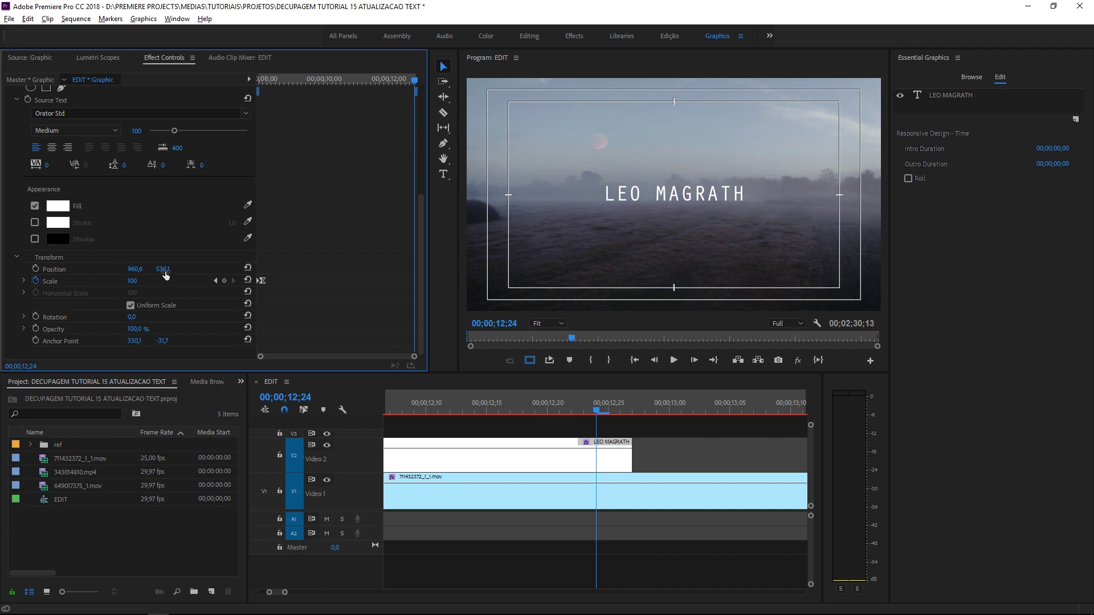
left_click(225, 281)
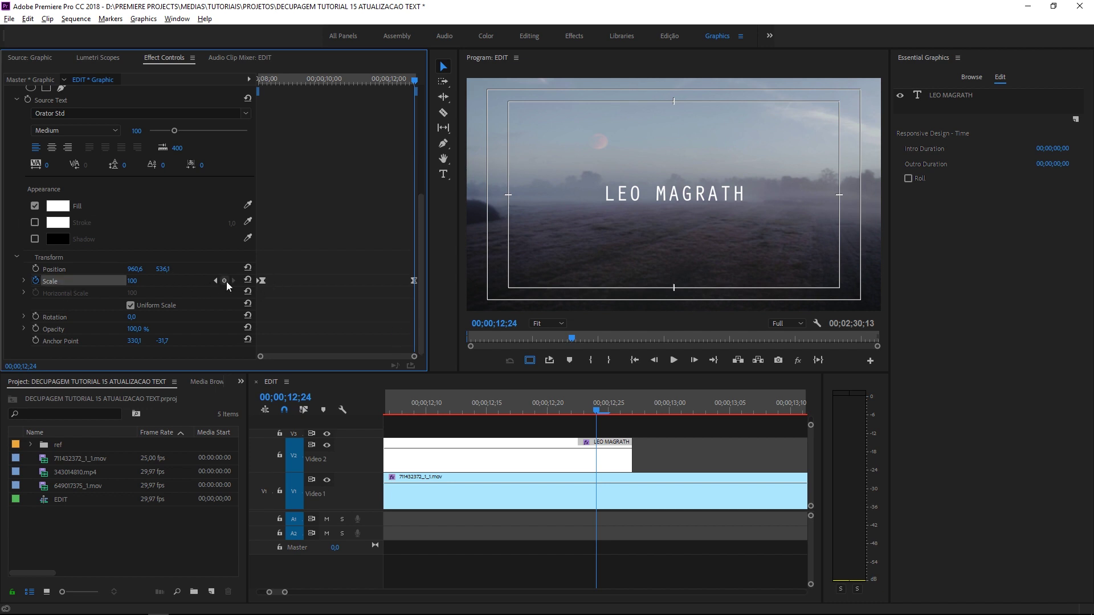
key("Right")
key("Right")
key("Right")
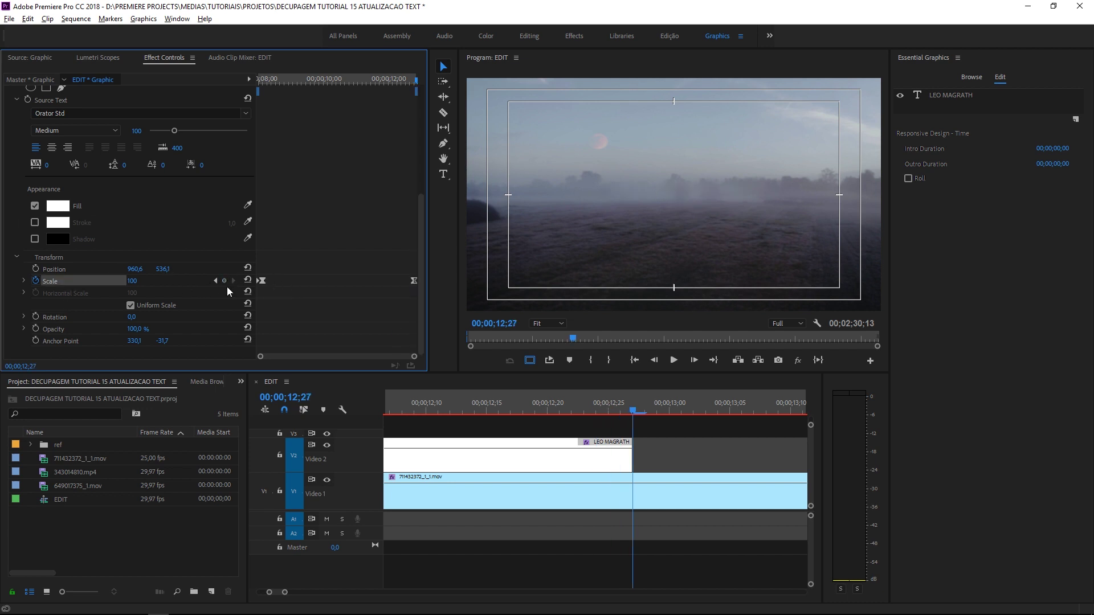
left_click(133, 281)
key("minus")
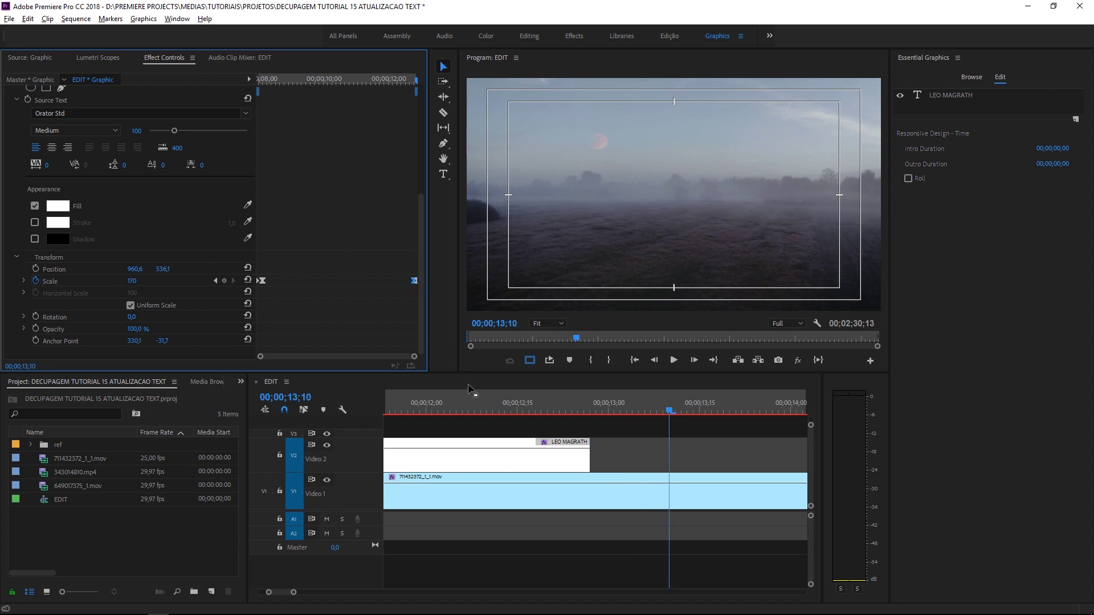
Step: Play back the outro, then zoom the timeline out and jump to the title's start
left_click(478, 432)
left_click(519, 394)
key("space")
key("space")
key("minus")
left_click(484, 403)
key("minus")
key("Down")
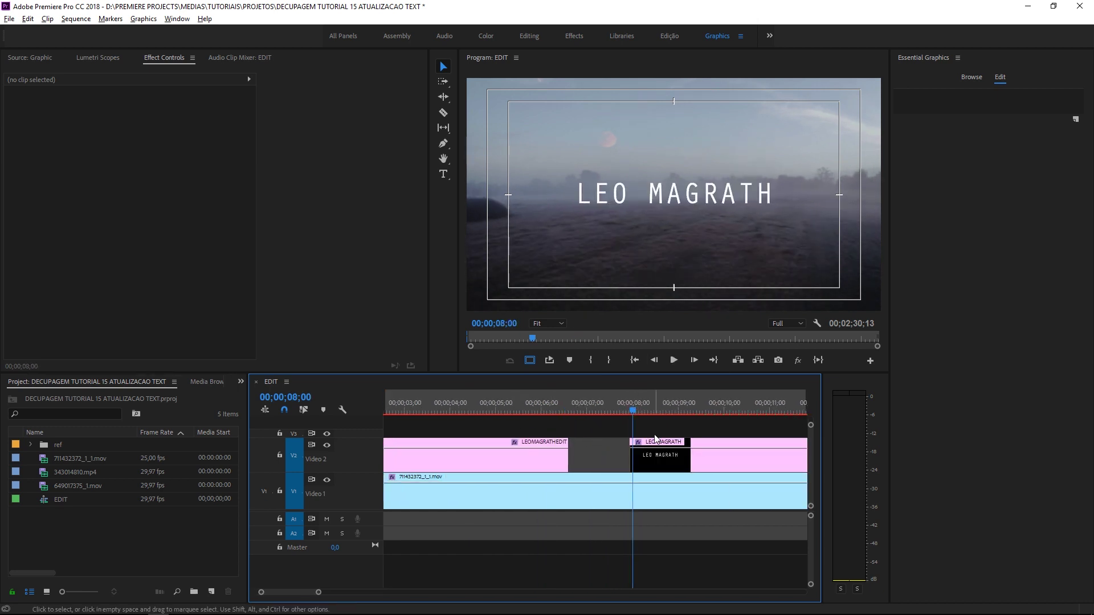
left_click(656, 470)
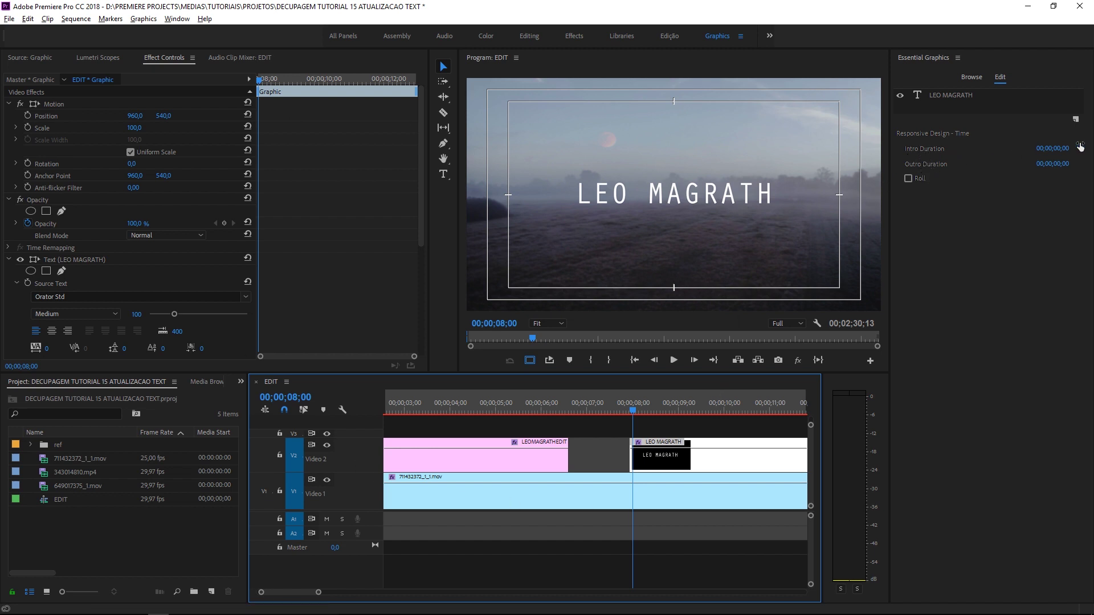
left_click_drag(422, 150, 411, 283)
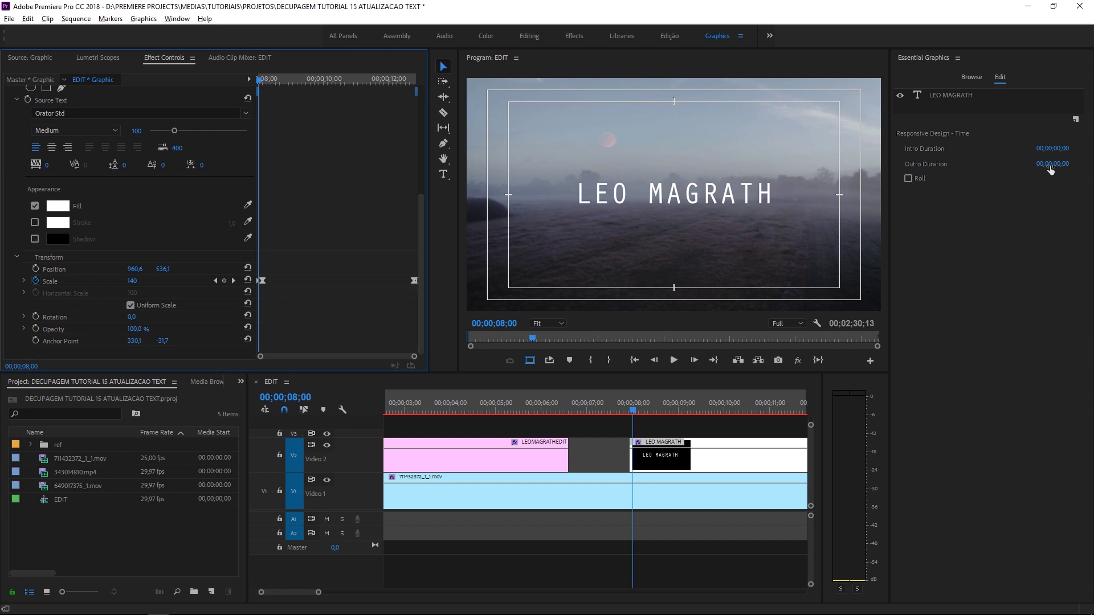
left_click(1059, 148)
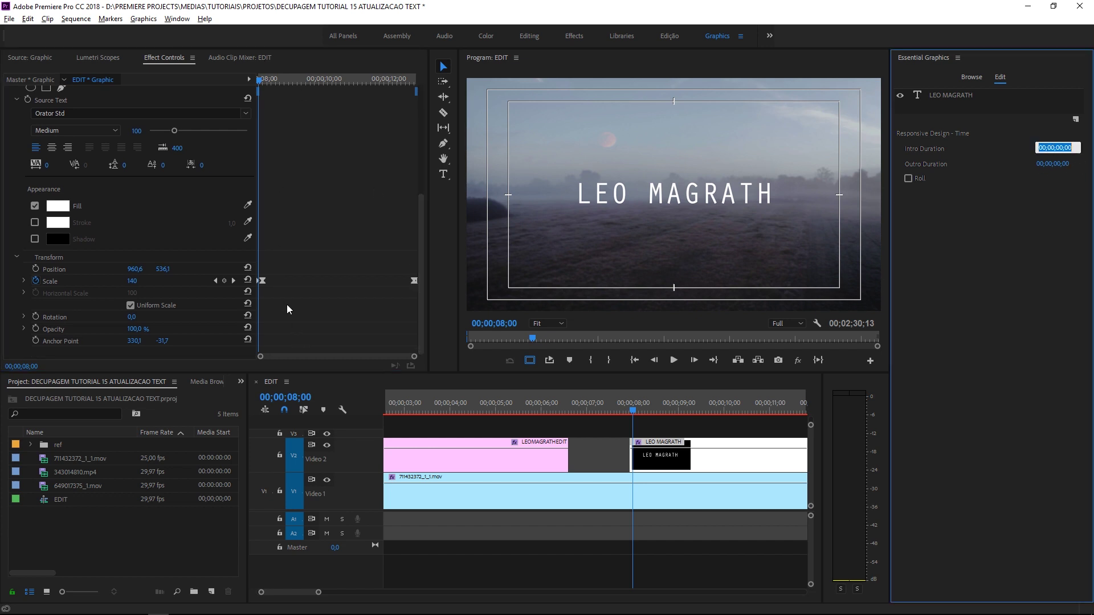
type("6")
key("Return")
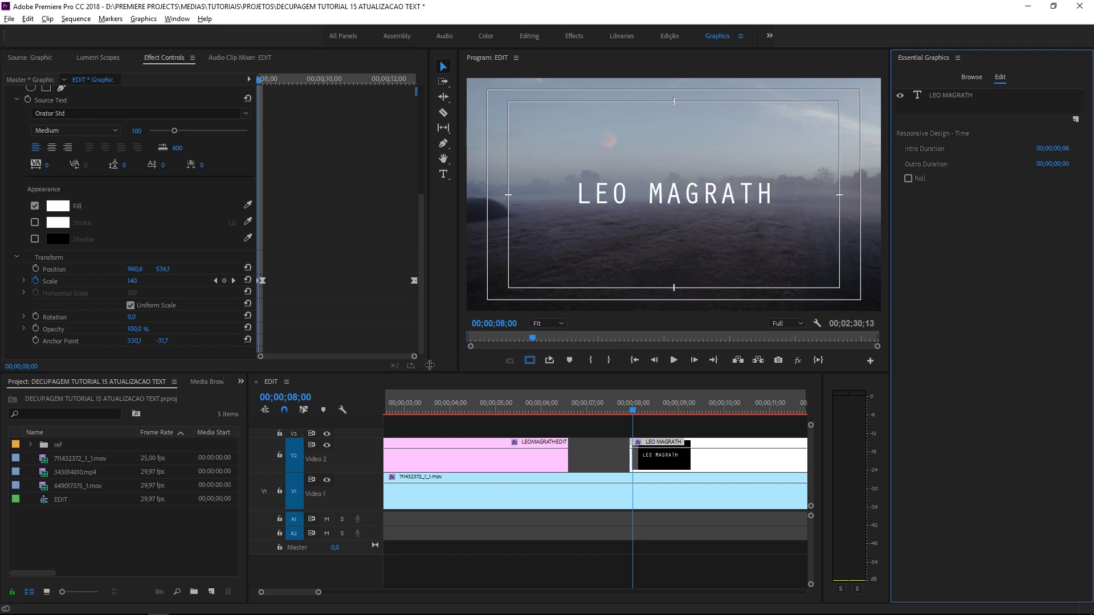
left_click_drag(429, 365, 671, 364)
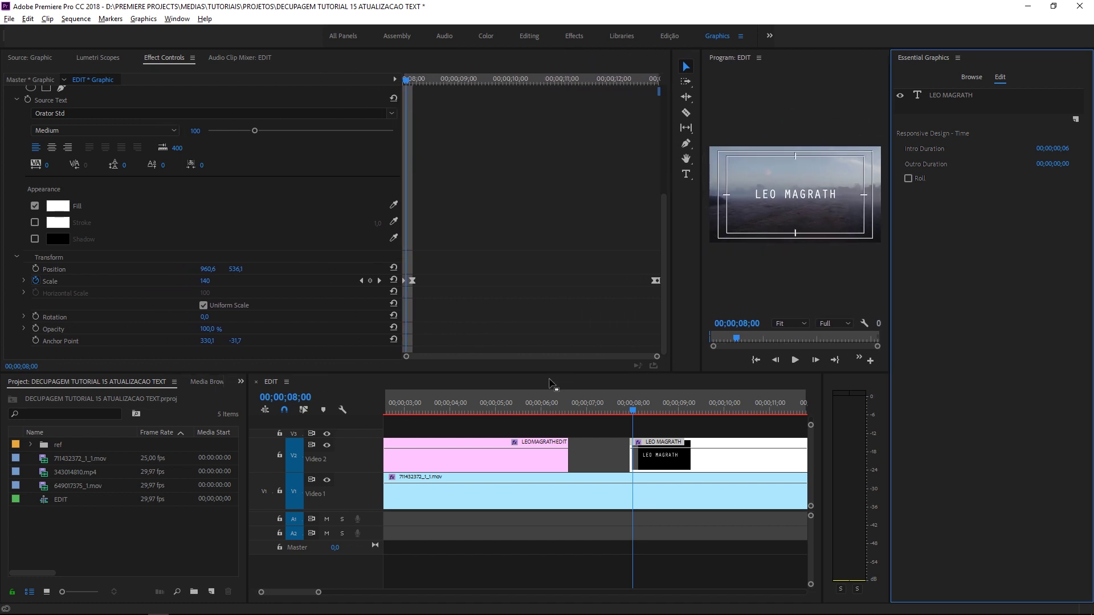
Step: Enlarge the Effect Controls keyframe area and drag the intro marker out to 9 frames
left_click_drag(542, 374, 541, 468)
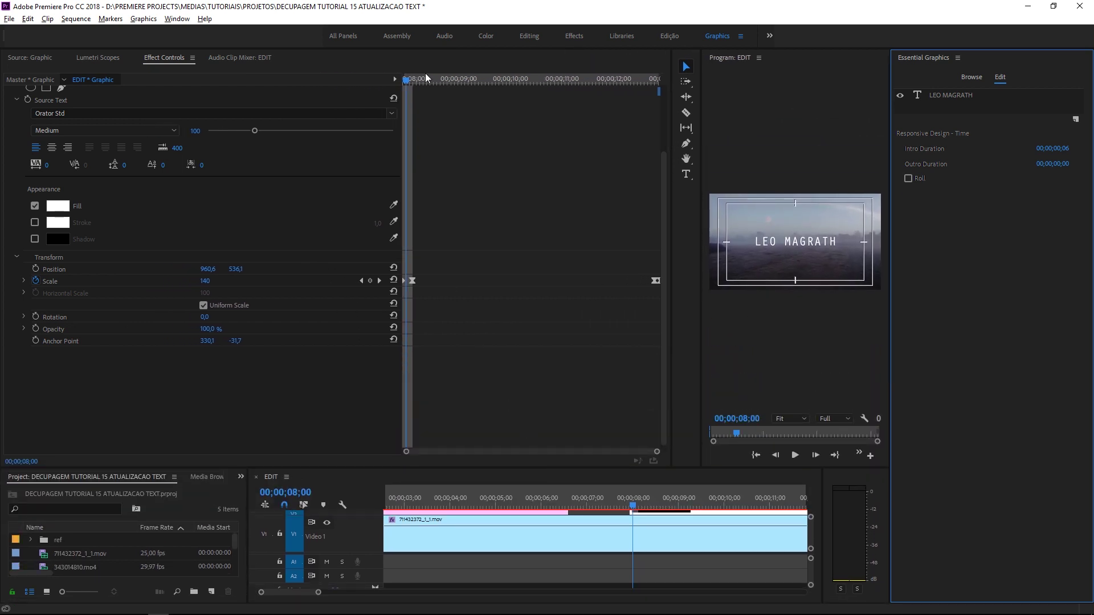
left_click_drag(413, 455, 496, 465)
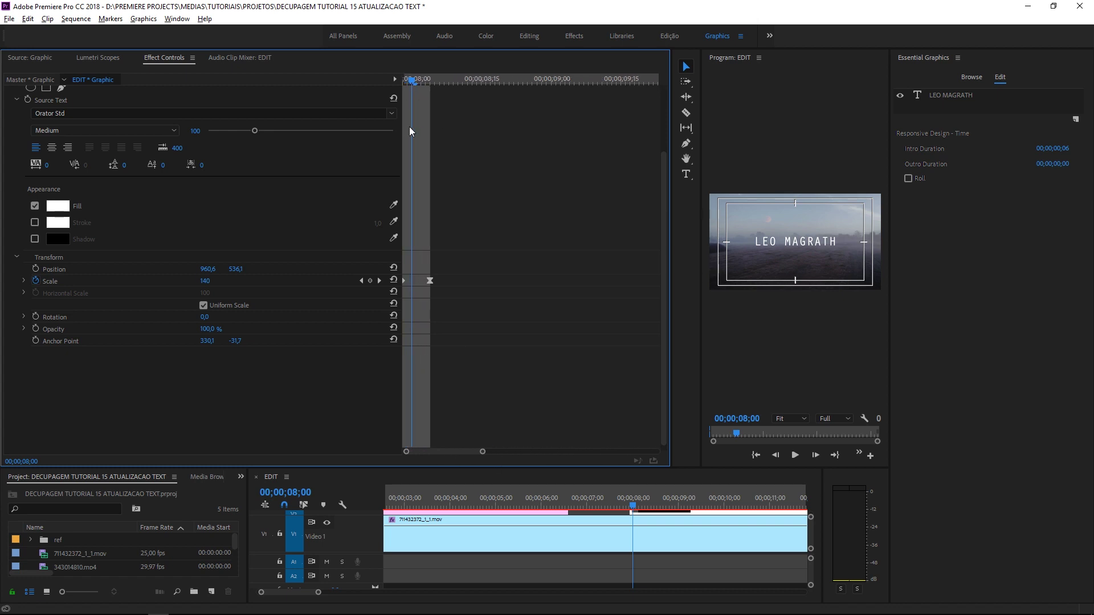
left_click_drag(662, 204, 634, 72)
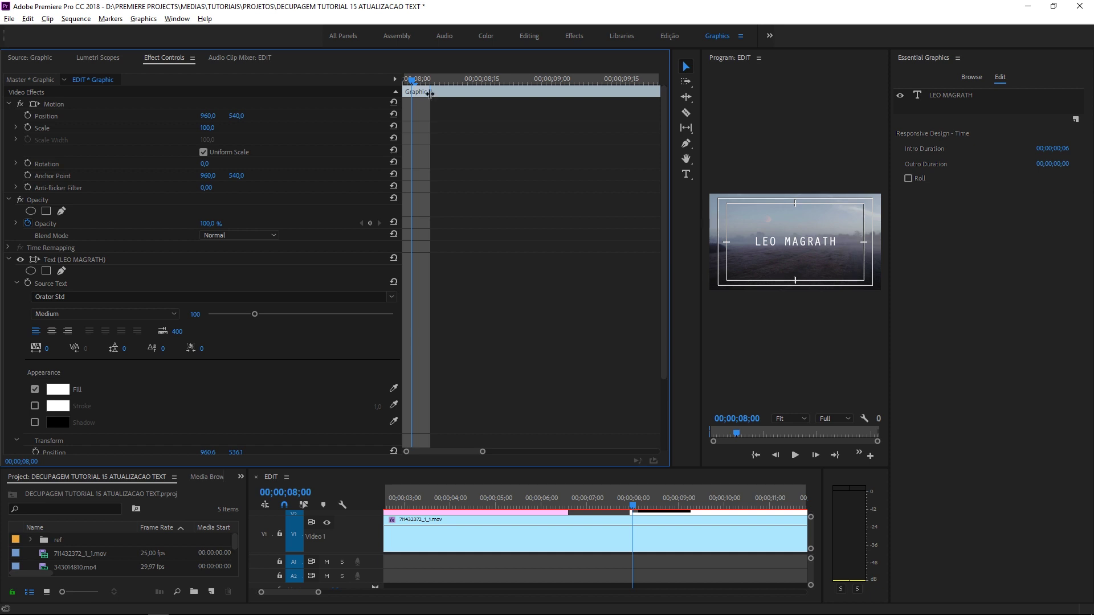
left_click_drag(430, 94, 424, 93)
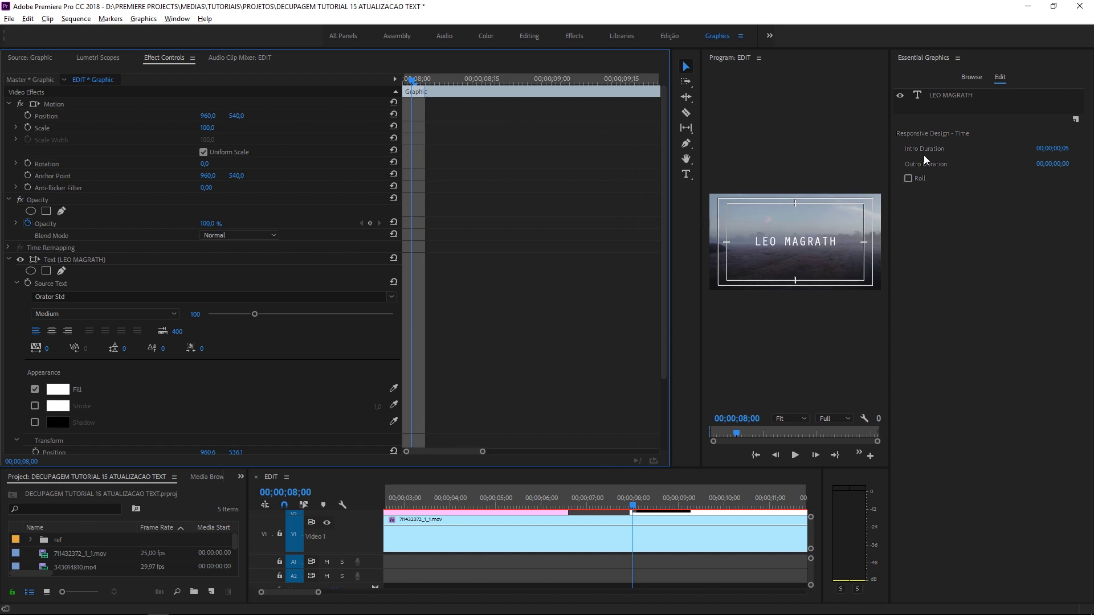
mouse_move(664, 125)
left_mouse_down()
mouse_move(684, 234)
mouse_move(667, 159)
left_mouse_up()
left_click_drag(425, 92, 450, 92)
left_click_drag(662, 122, 677, 172)
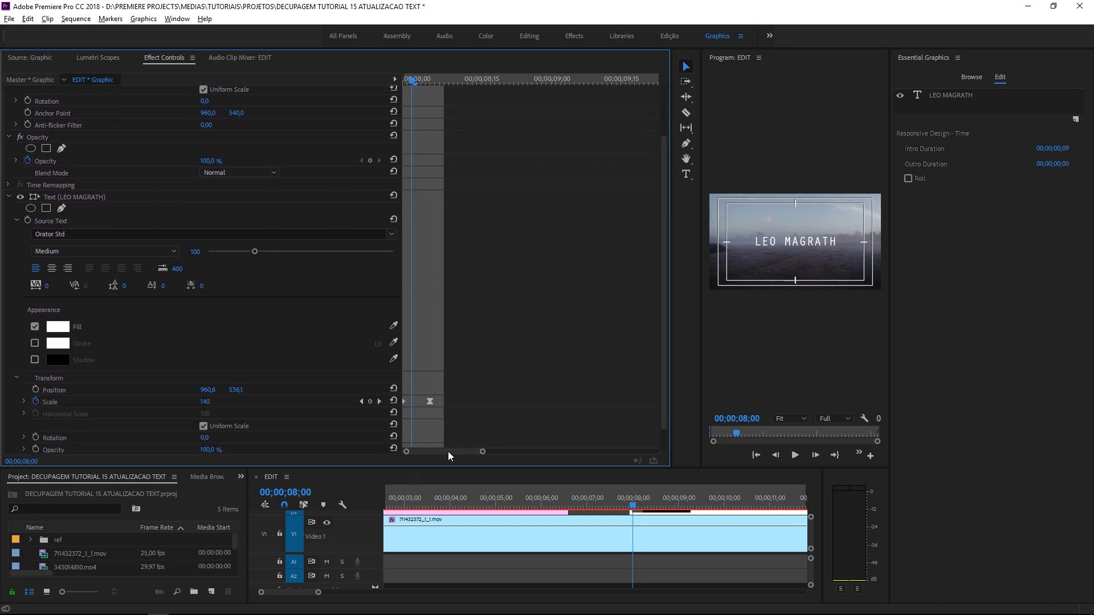
left_click_drag(448, 451, 676, 411)
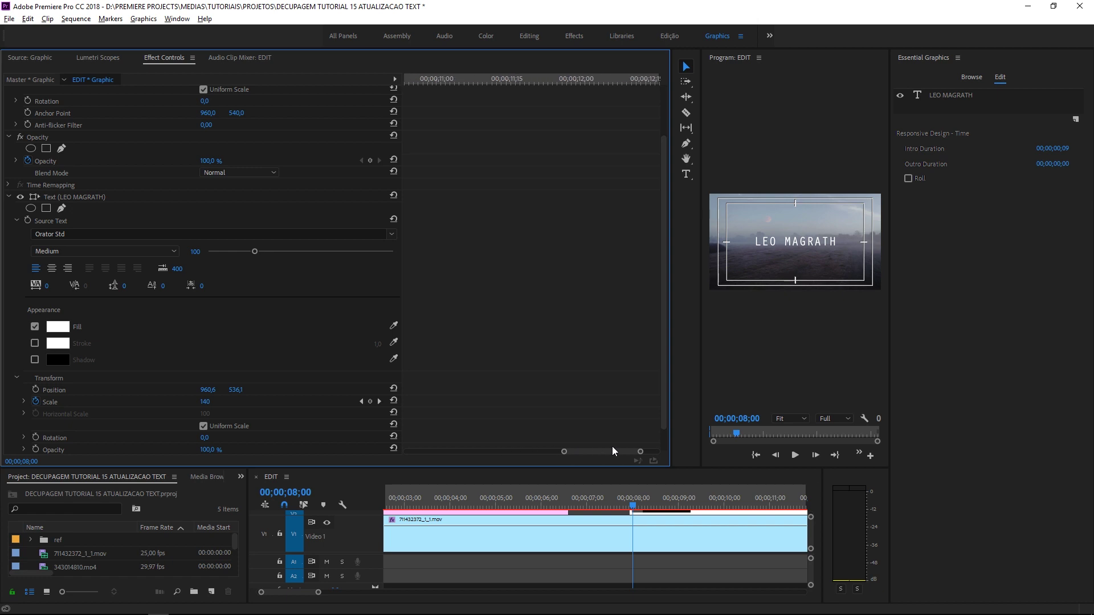
Step: Set the Outro Duration to 00;00;00;04, then restore the timeline and zoom out
left_click(1054, 163)
type("06")
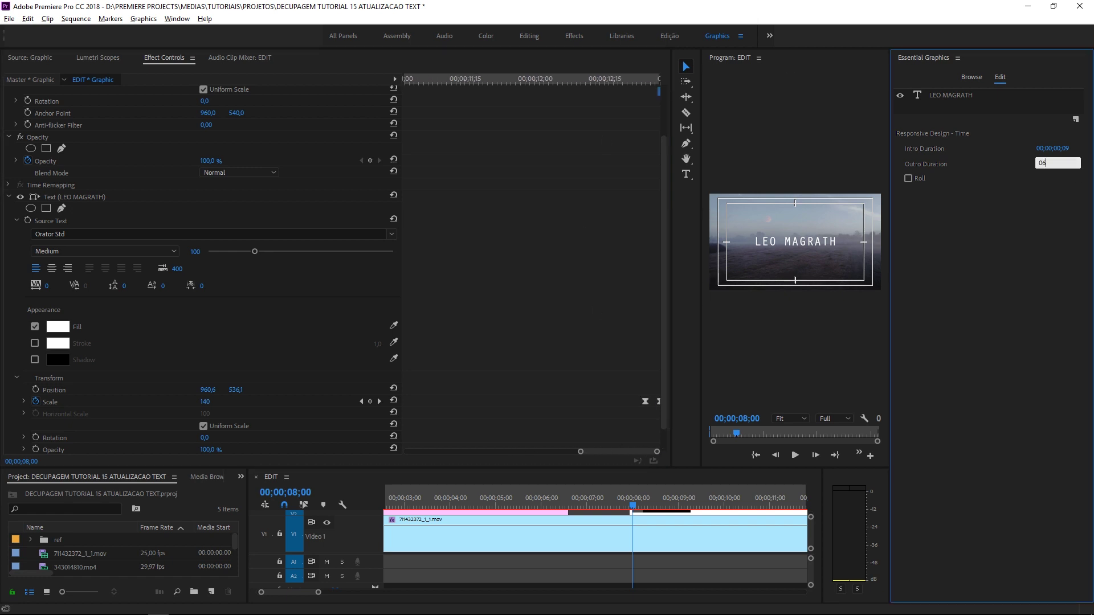
key("Return")
mouse_move(664, 179)
left_mouse_down()
mouse_move(645, 85)
mouse_move(668, 141)
mouse_move(669, 181)
left_mouse_up()
mouse_move(661, 469)
left_mouse_down()
mouse_move(662, 310)
mouse_move(485, 297)
left_mouse_up()
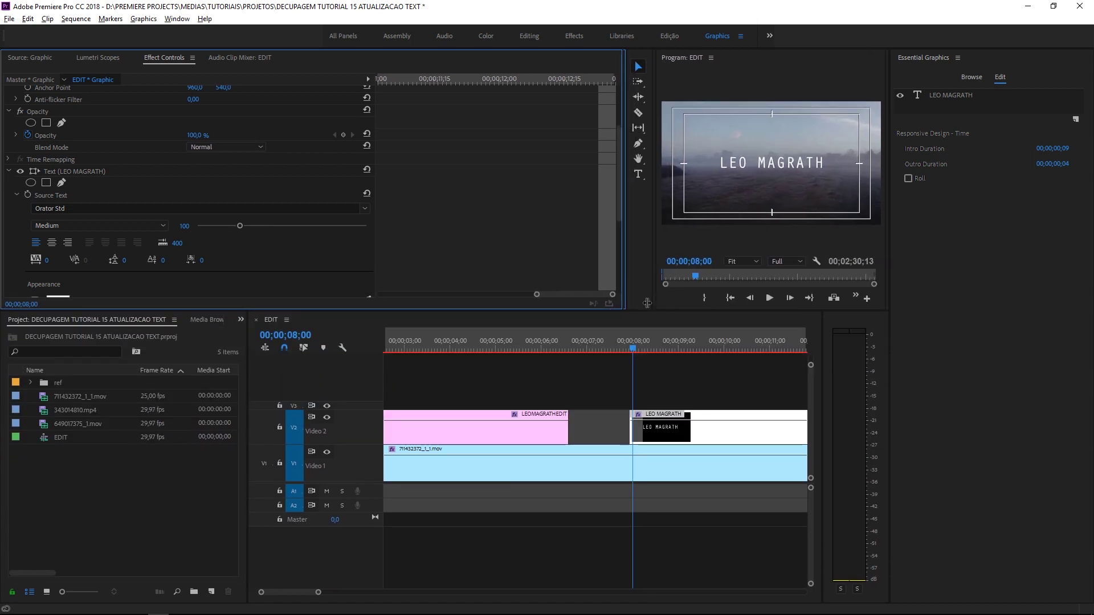
left_click(608, 395)
key("minus")
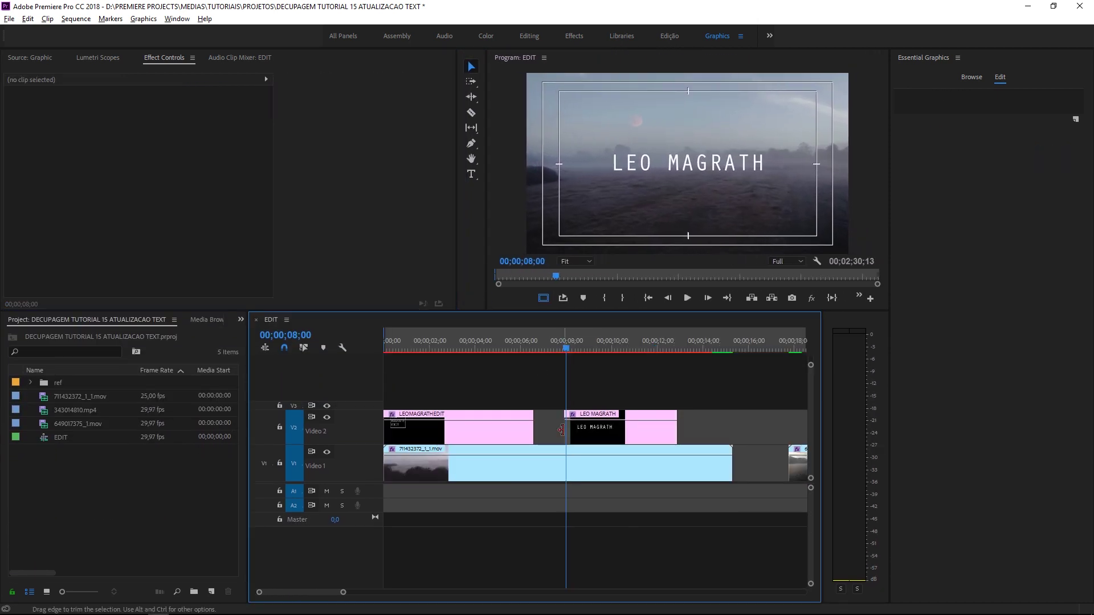
Step: Trim the title clip's start later on V2 and play it back
left_click(566, 430)
left_click_drag(566, 431, 591, 430)
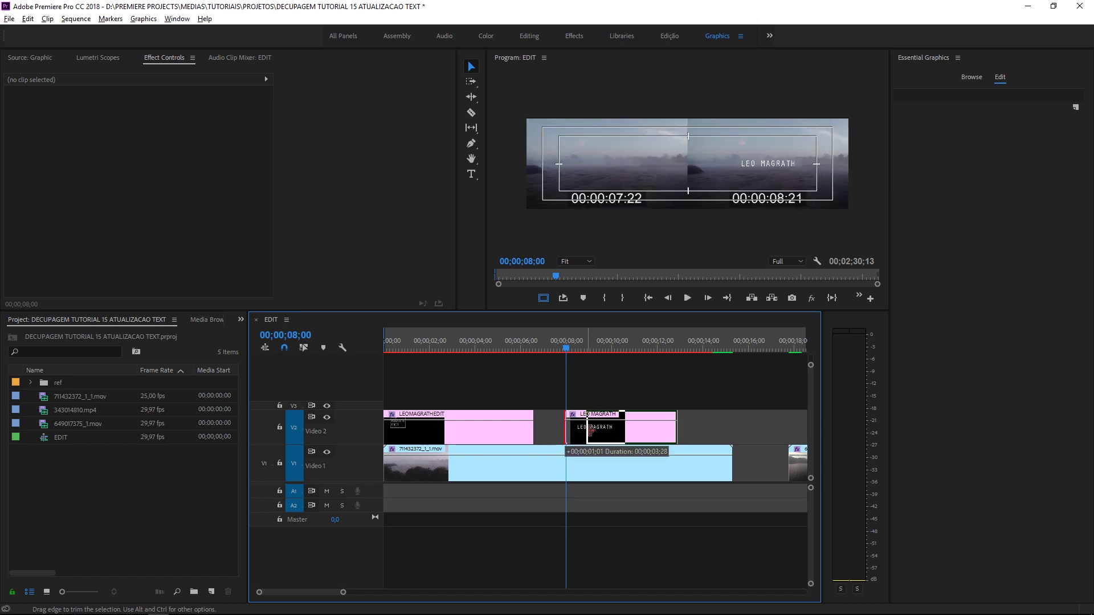
left_click(580, 340)
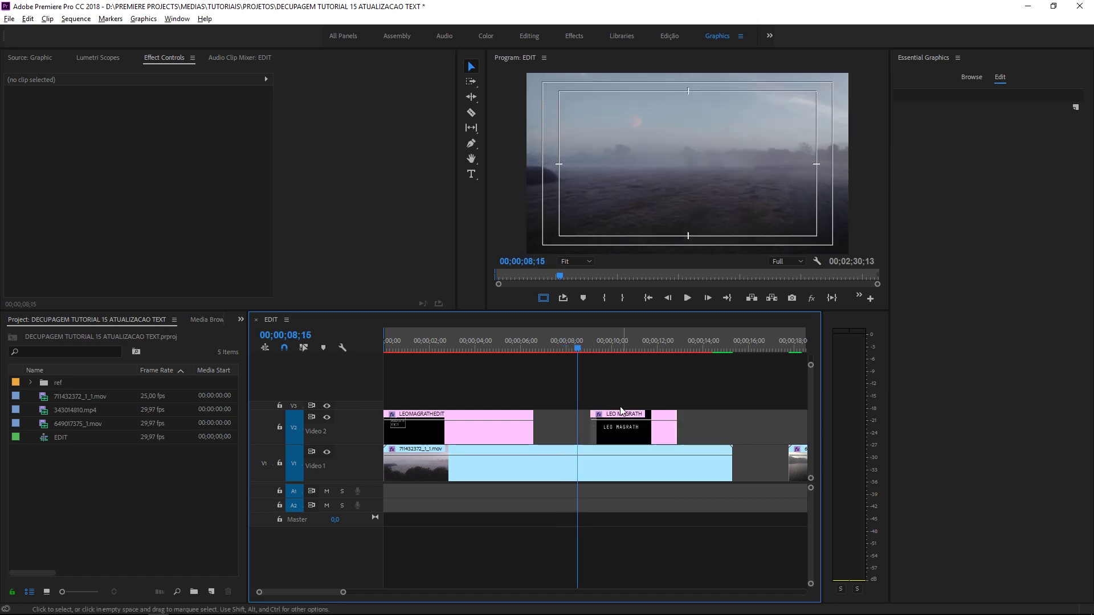
key("equal")
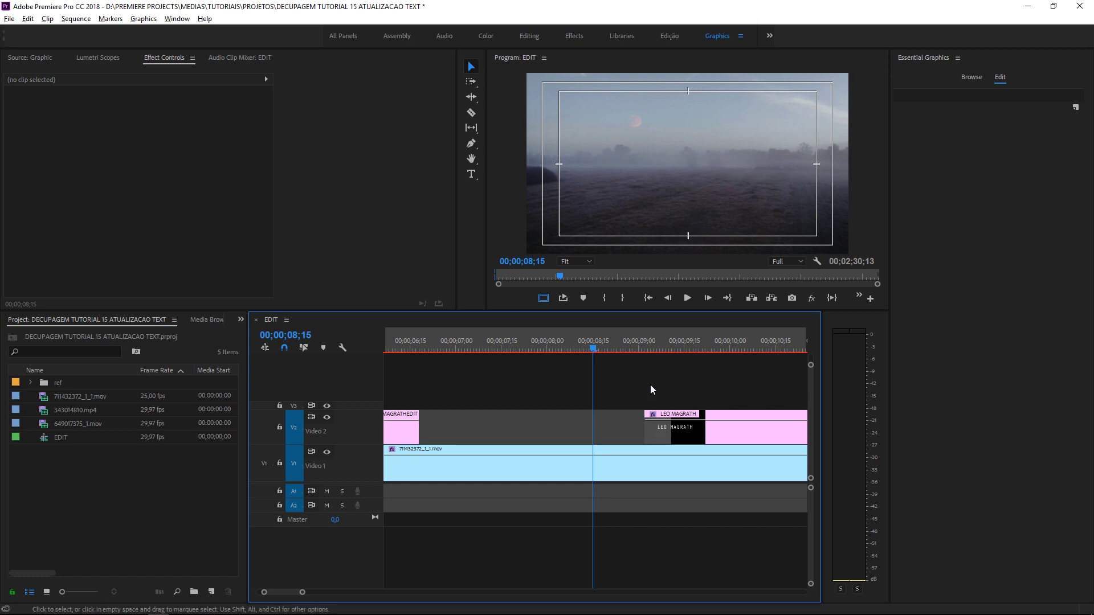
key("space")
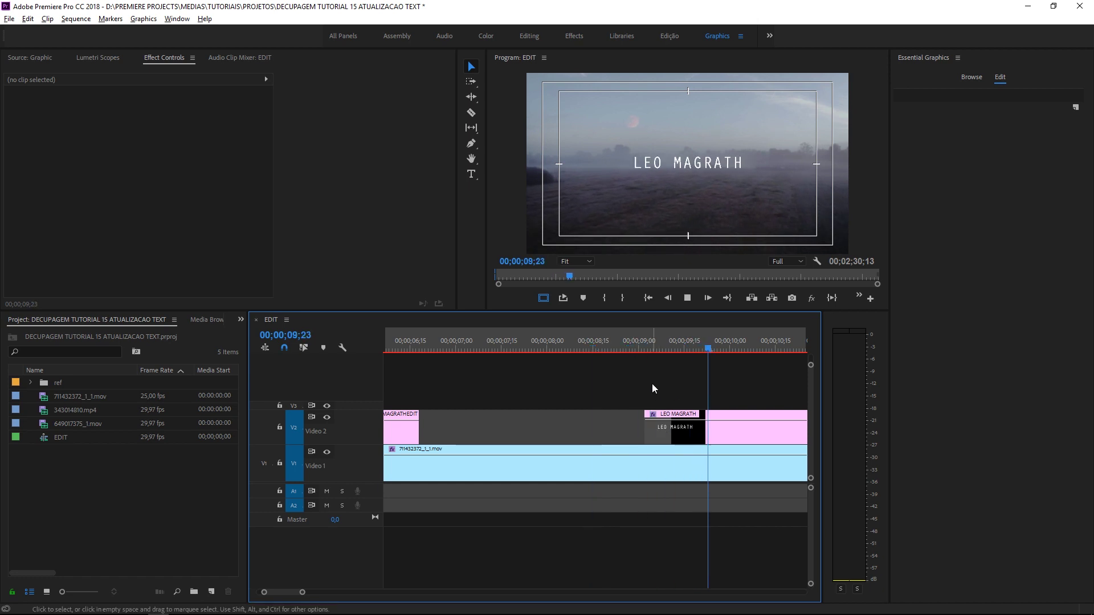
key("minus")
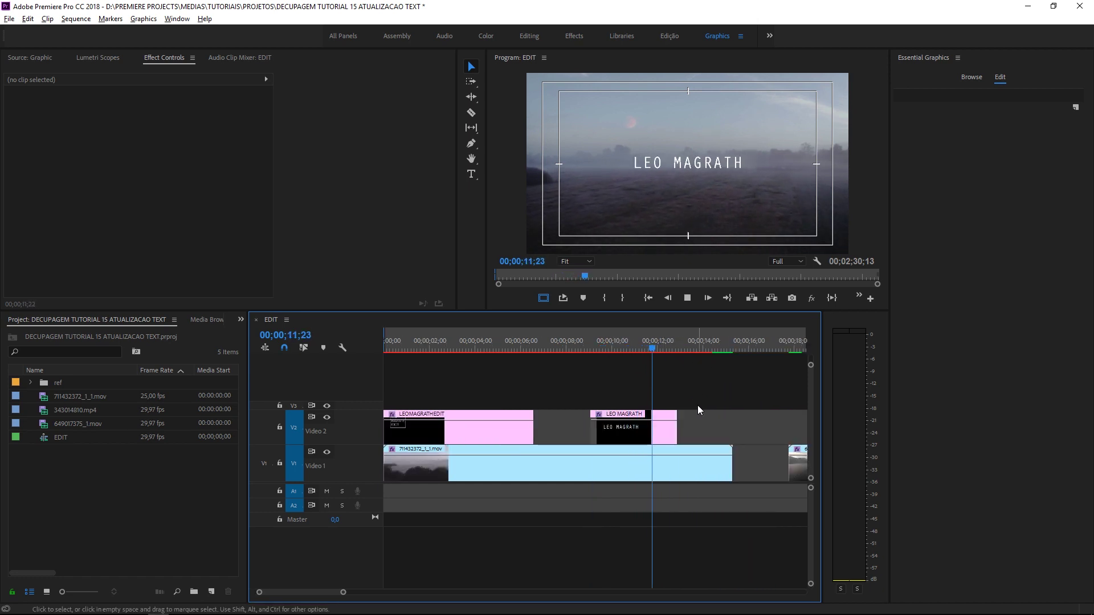
Step: Trim the title clip's end earlier and replay it to check the animation
left_click_drag(677, 428, 635, 427)
left_click(584, 346)
key("space")
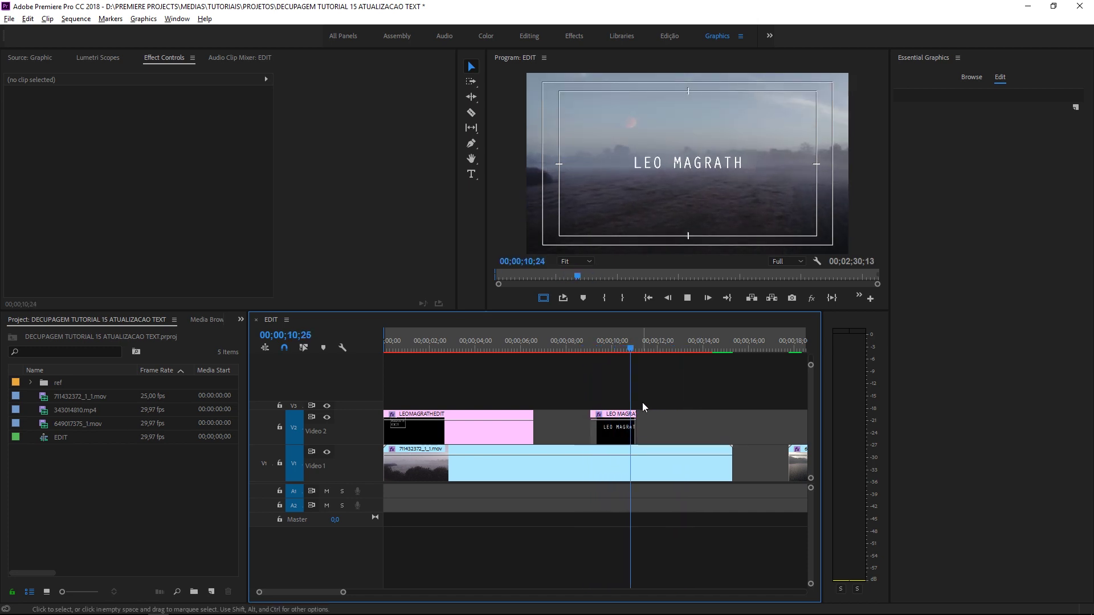
left_click(585, 349)
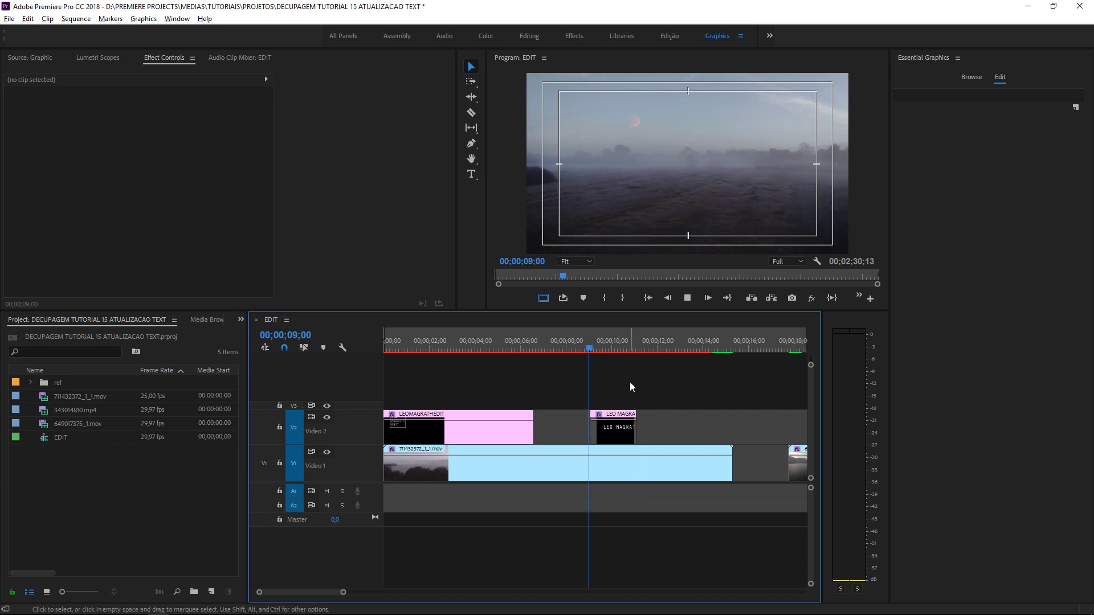
key("space")
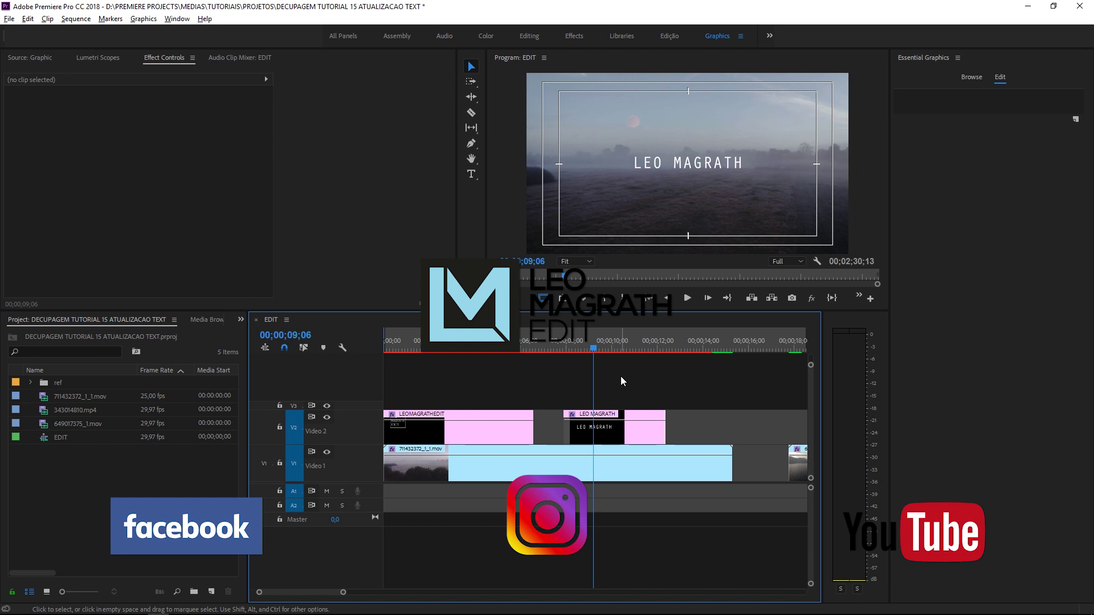
Step: Bring up the Alt+Tab window switcher
key("alt+Tab")
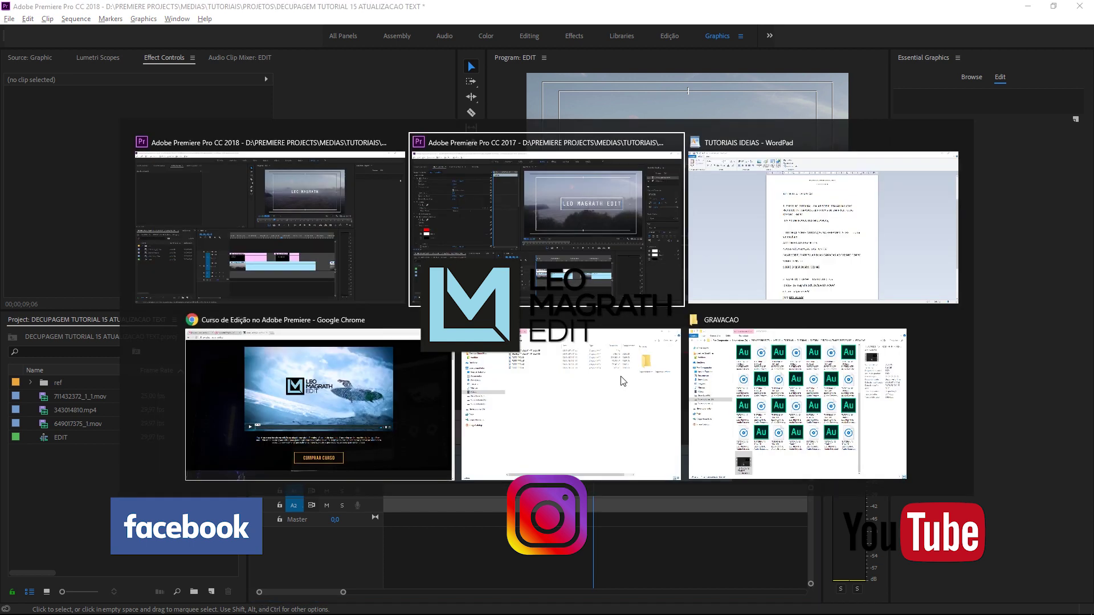
Step: Switch to leomagrathedit.com in Chrome and scroll to the Programação do Curso module list
key("alt+Tab")
key("alt+Tab")
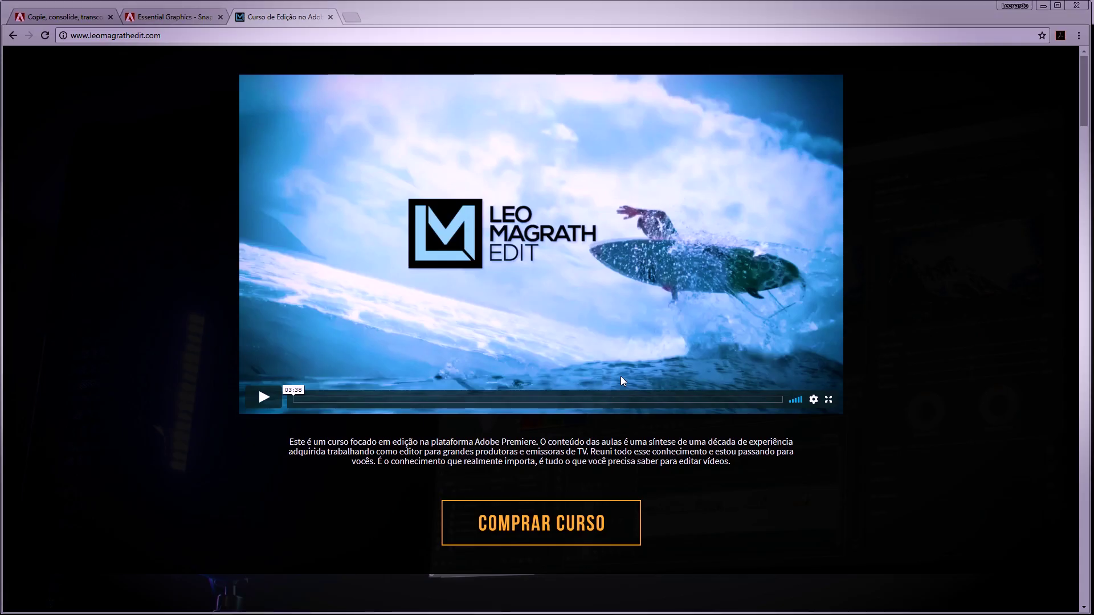
scroll(617, 390, "down", 5)
scroll(475, 254, "down", 7)
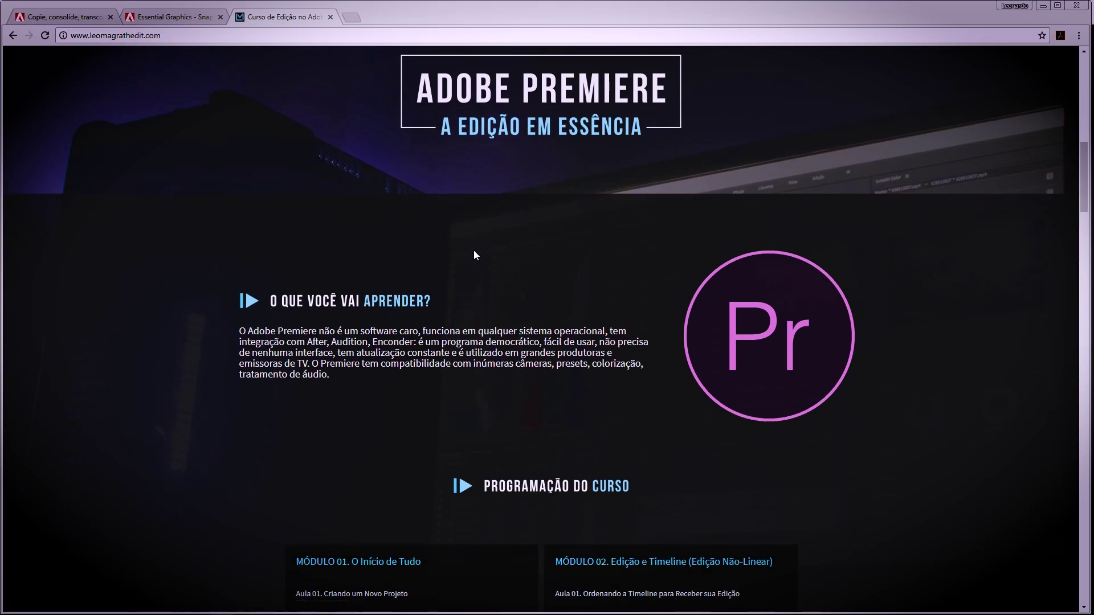
scroll(475, 255, "down", 5)
scroll(475, 255, "down", 6)
scroll(474, 255, "down", 6)
scroll(473, 255, "down", 6)
scroll(473, 256, "down", 8)
scroll(470, 256, "down", 7)
scroll(471, 251, "up", 15)
scroll(473, 250, "up", 14)
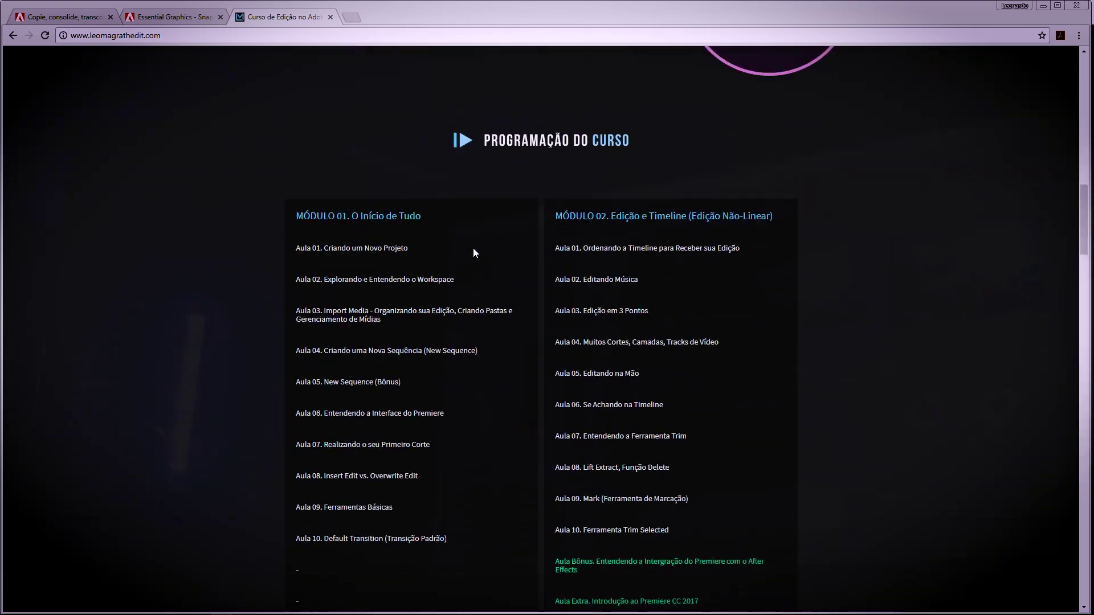